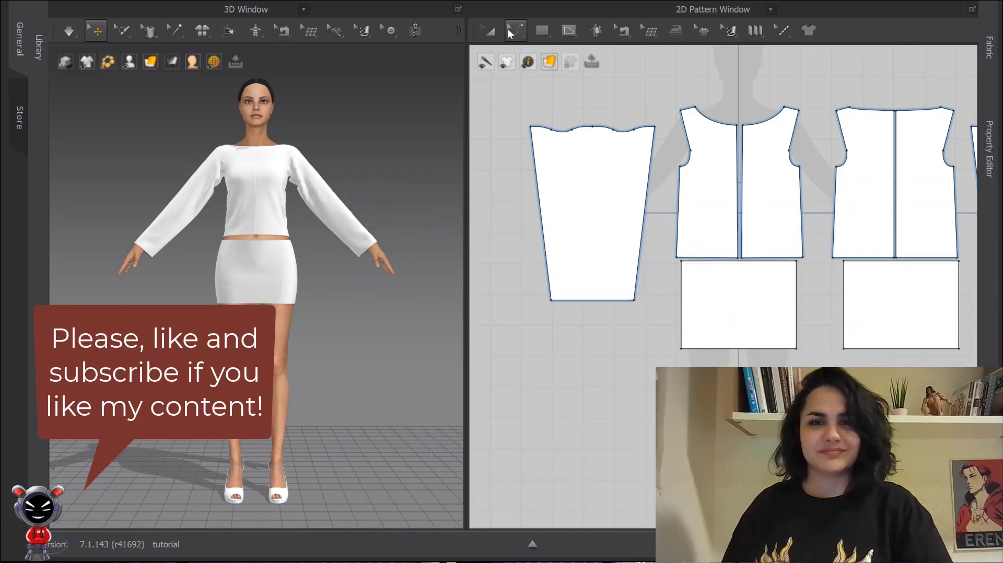
pyautogui.click(513, 30)
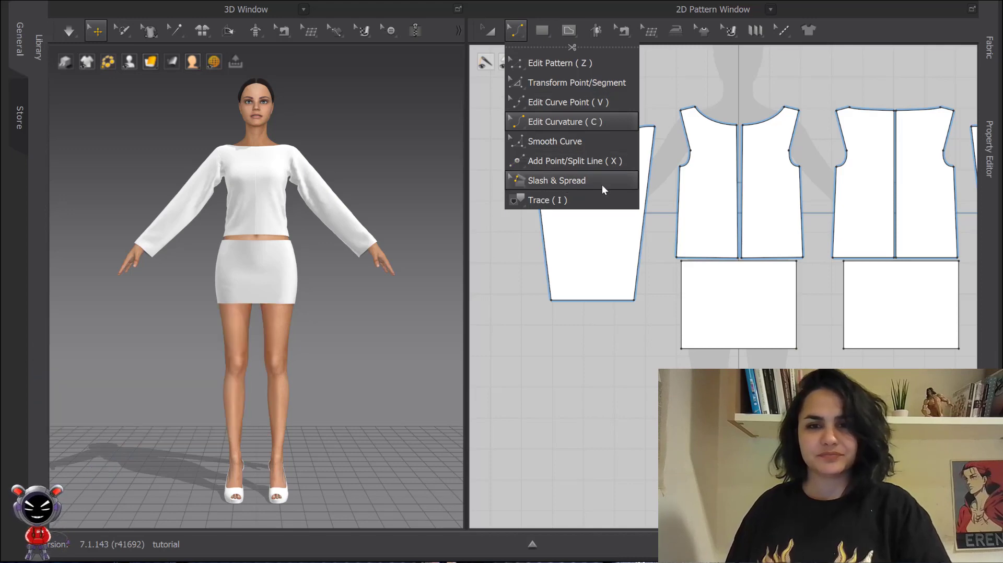
pyautogui.click(522, 34)
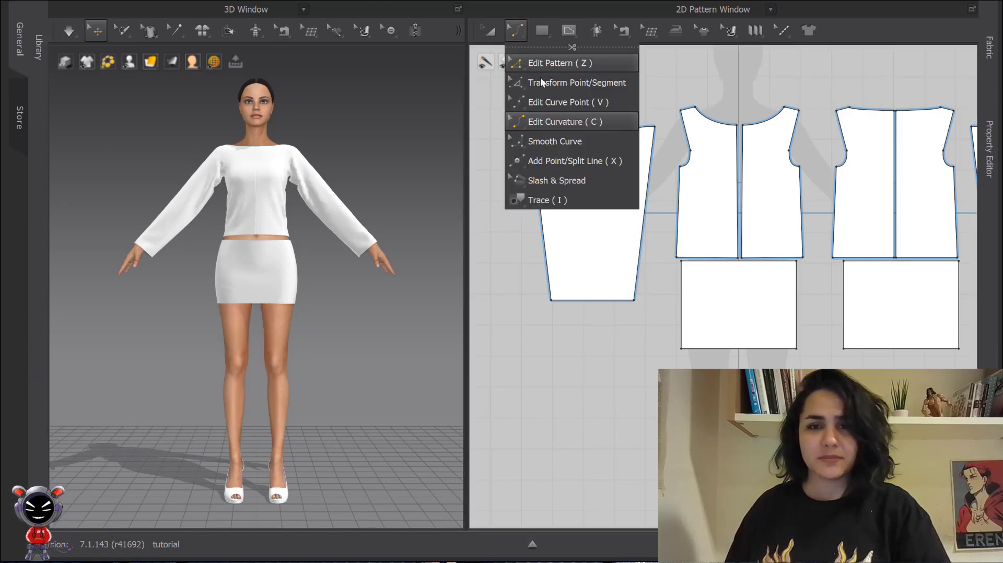
pyautogui.click(577, 180)
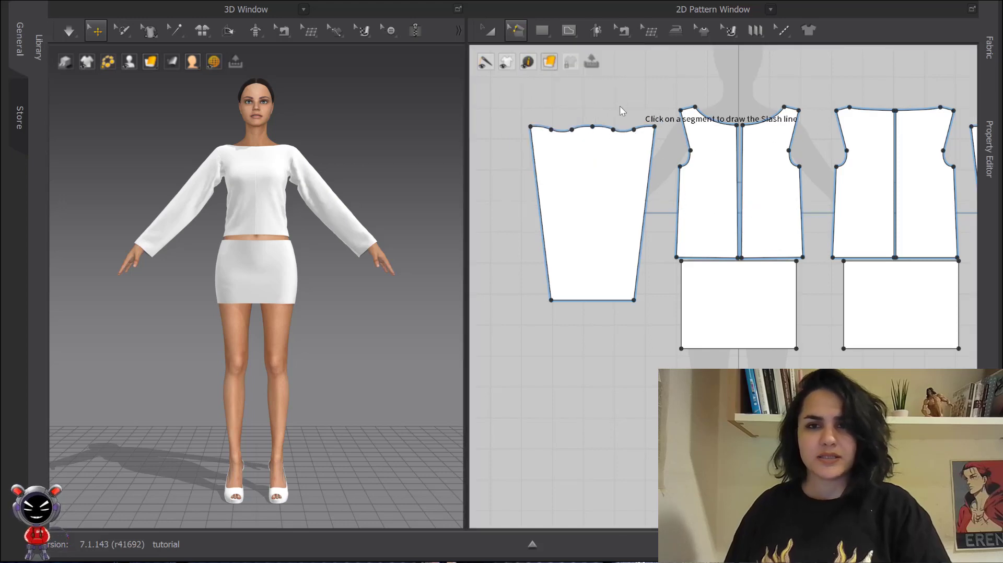
pyautogui.scroll(1, 675, 115)
pyautogui.moveTo(676, 115); pyautogui.dragTo(682, 133, button='right')
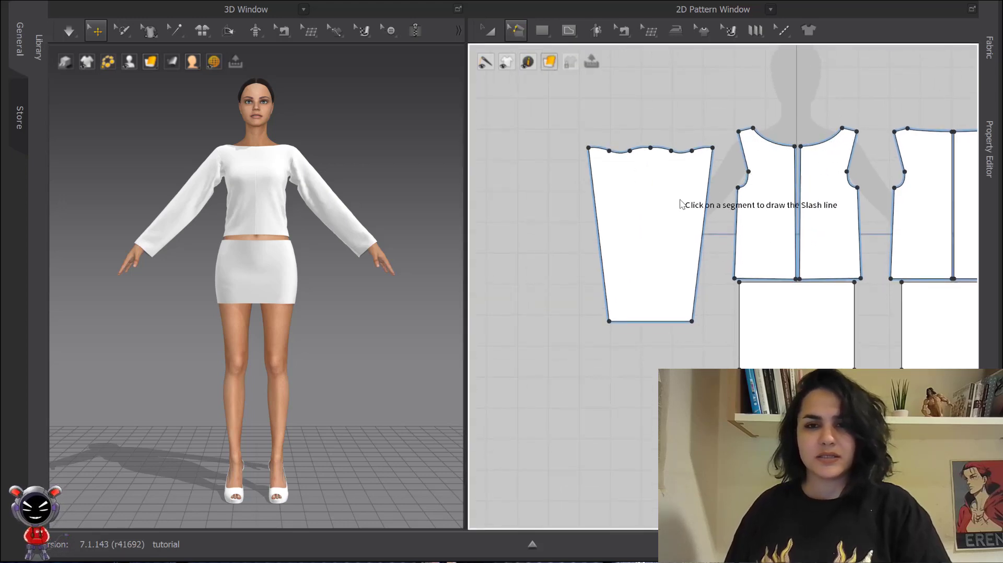
pyautogui.scroll(3, 679, 199)
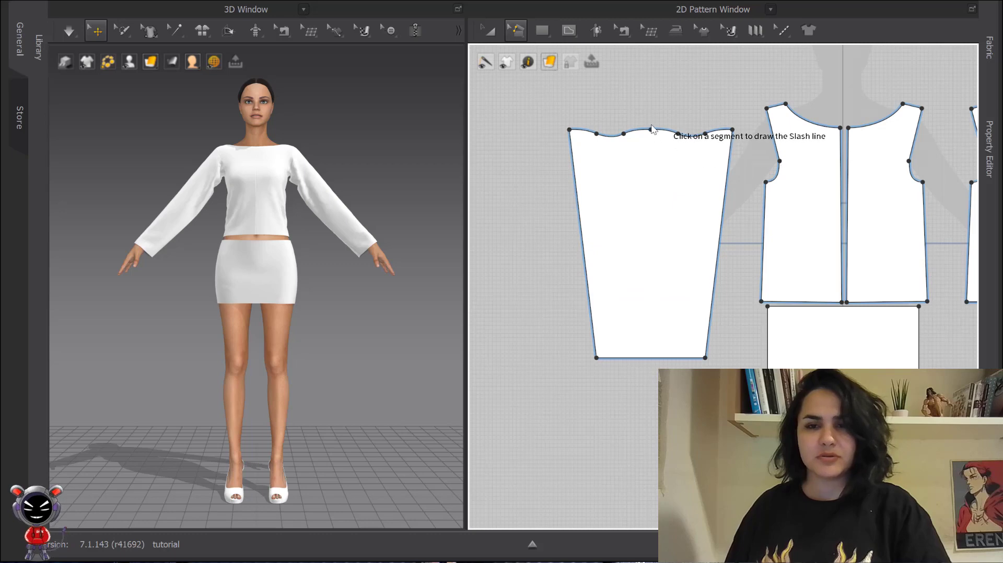
pyautogui.moveTo(777, 235); pyautogui.dragTo(729, 212, button='right')
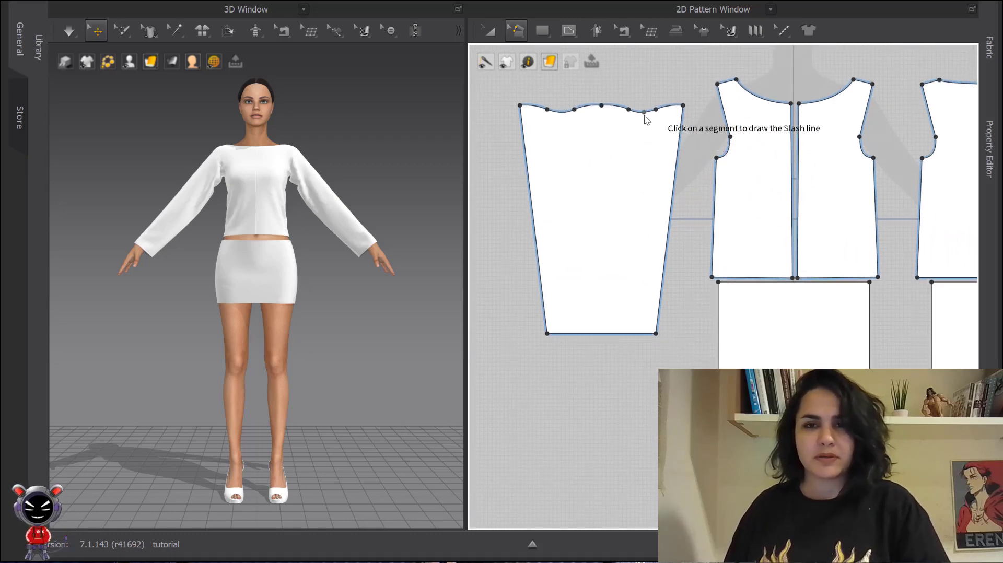
pyautogui.click(515, 31)
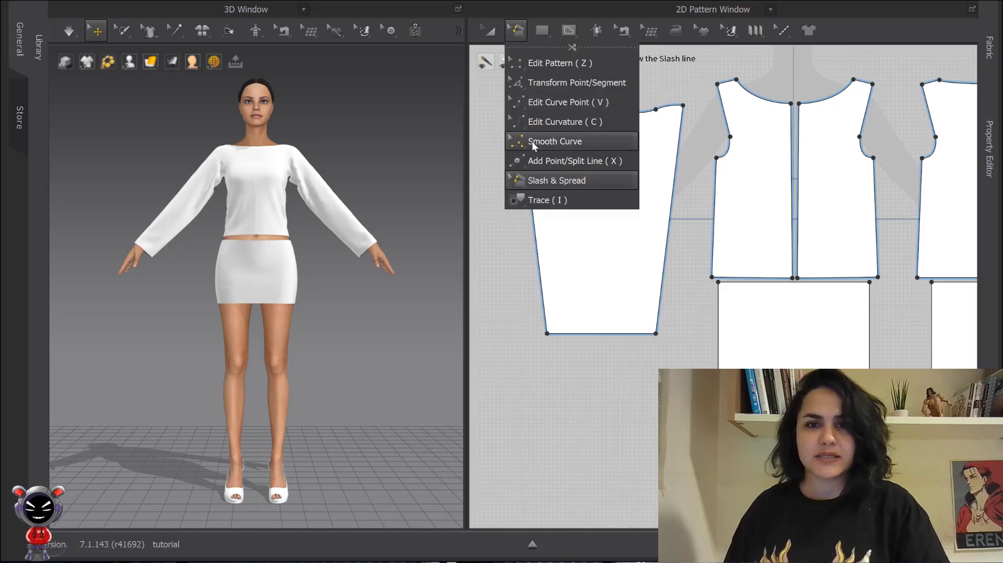
pyautogui.click(586, 180)
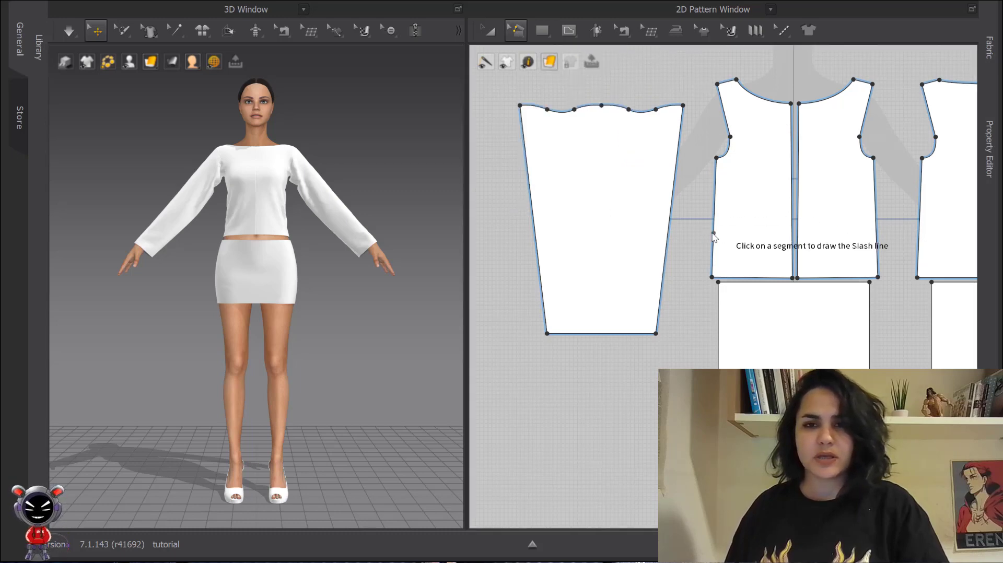
# - Try adding a point on the skirt front panel's waistline, then undo it
pyautogui.scroll(-2, 590, 144)
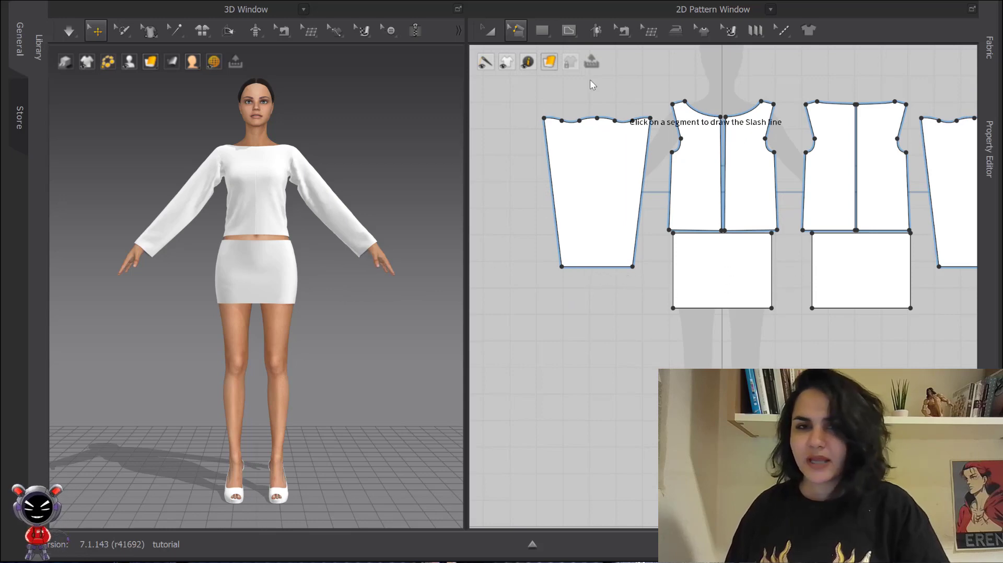
pyautogui.click(520, 29)
pyautogui.scroll(3, 734, 262)
pyautogui.moveTo(733, 262); pyautogui.dragTo(659, 220, button='middle')
pyautogui.scroll(3, 741, 246)
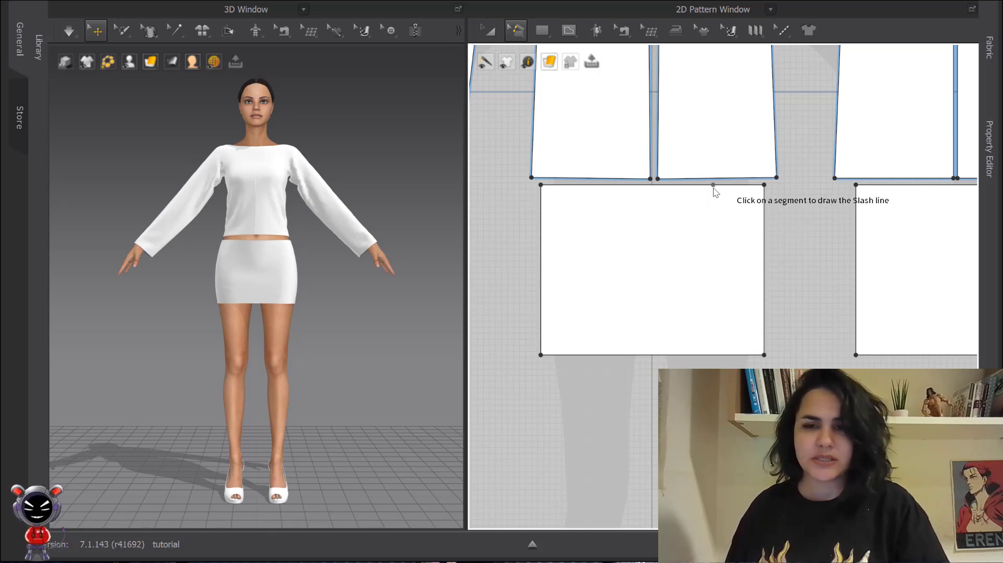
pyautogui.press('x')
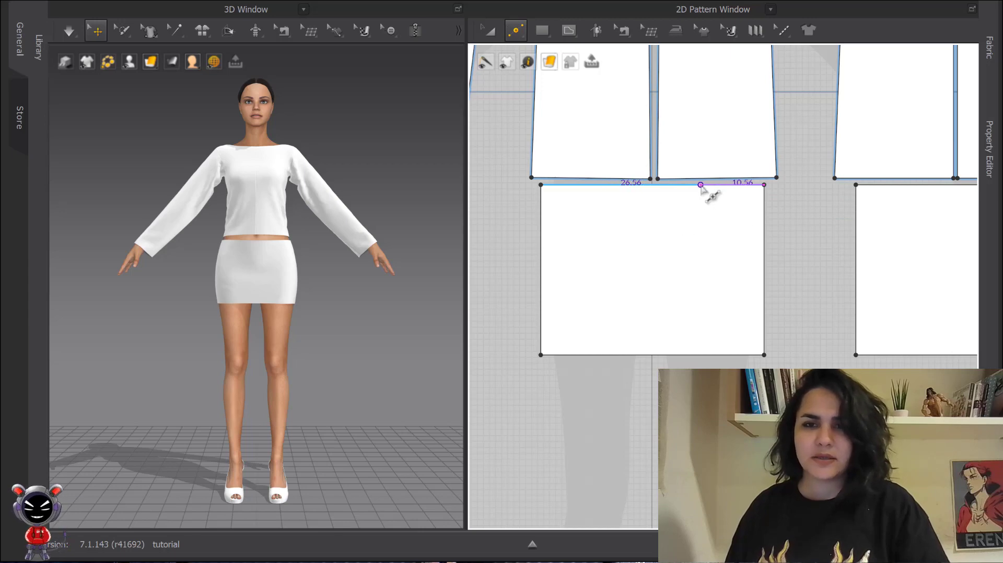
pyautogui.click(709, 214)
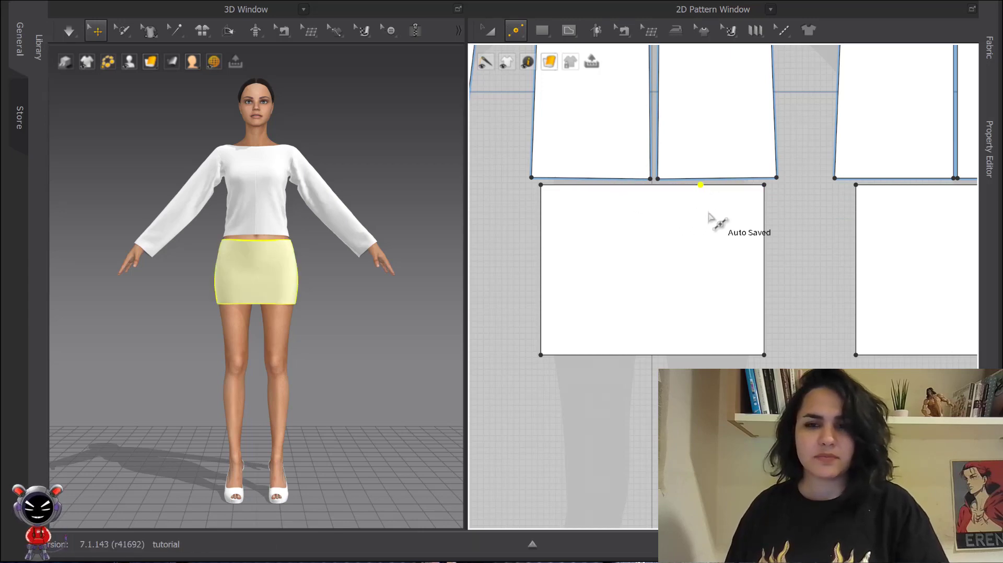
pyautogui.hotkey('ctrl', 'z')
# - Split the skirt front panel's waistline uniformly into 2 segments
pyautogui.click(692, 189)
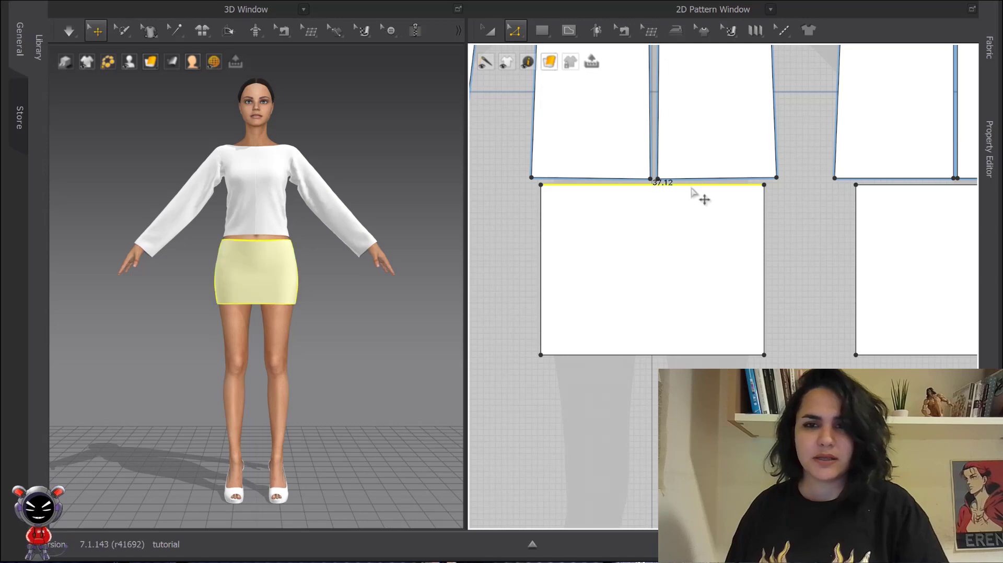
pyautogui.rightClick(692, 188)
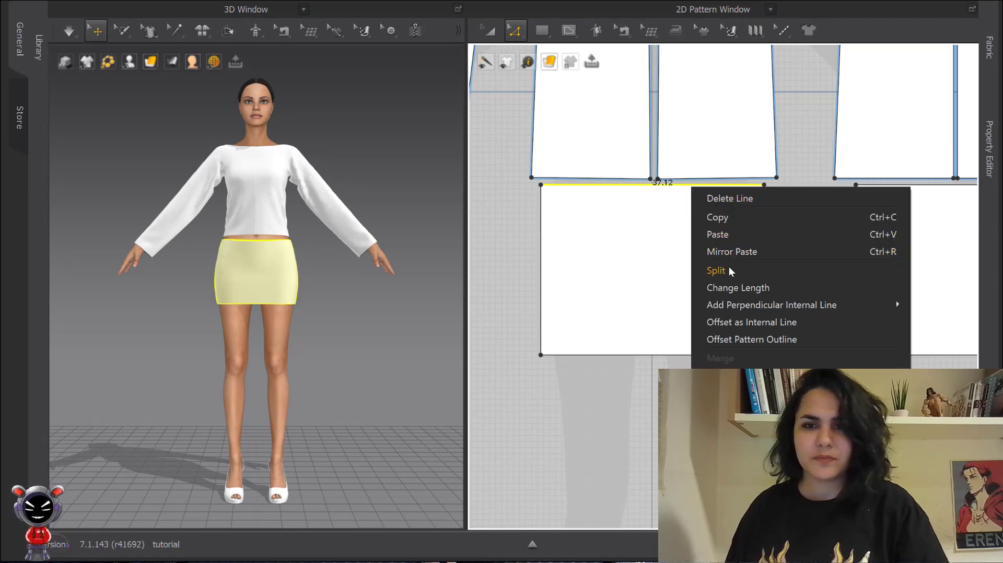
pyautogui.click(716, 270)
pyautogui.click(413, 177)
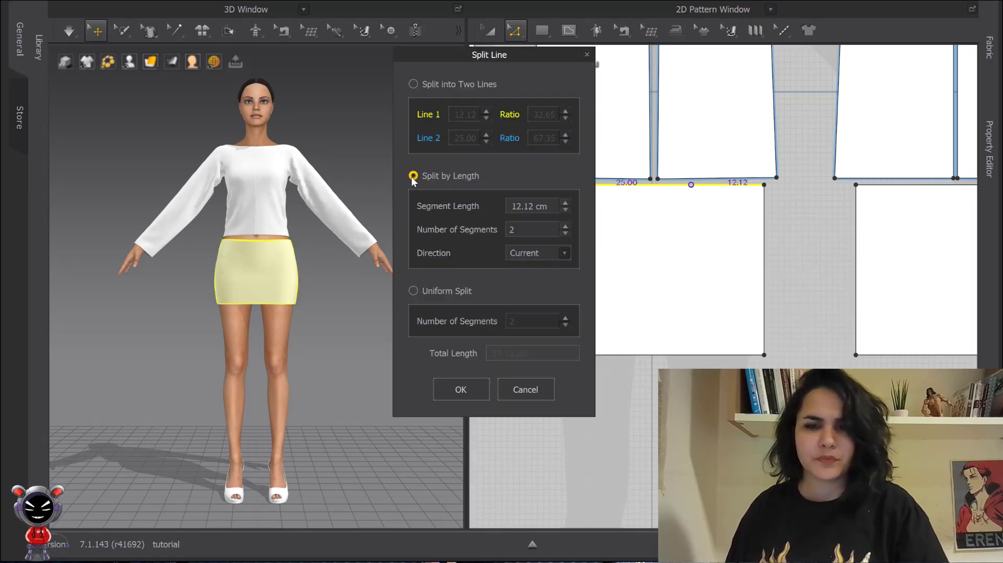
pyautogui.click(414, 291)
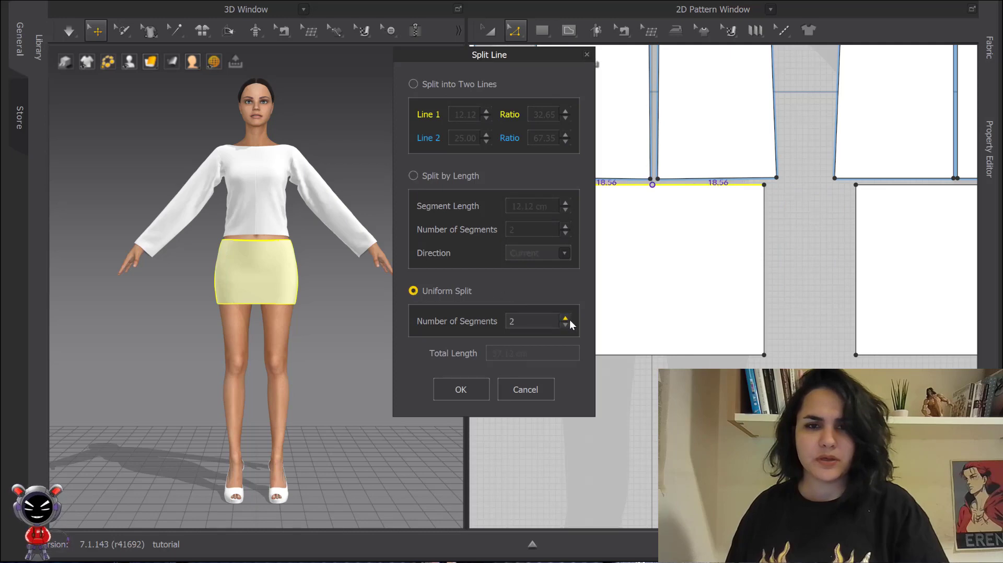
pyautogui.click(449, 390)
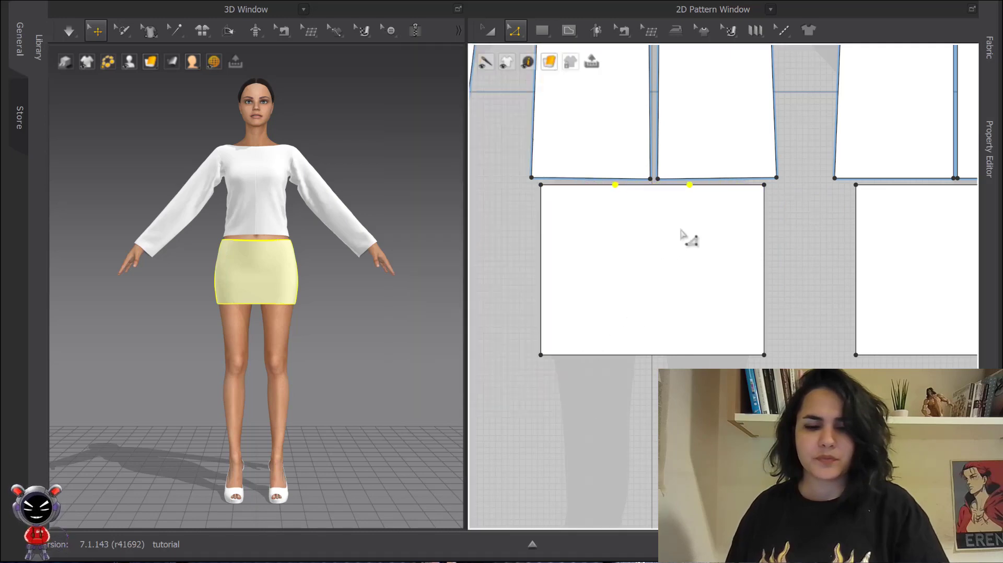
# - Try slashing the skirt panel from the waist split point to the hem and rotating the right side
pyautogui.click(516, 31)
pyautogui.click(544, 184)
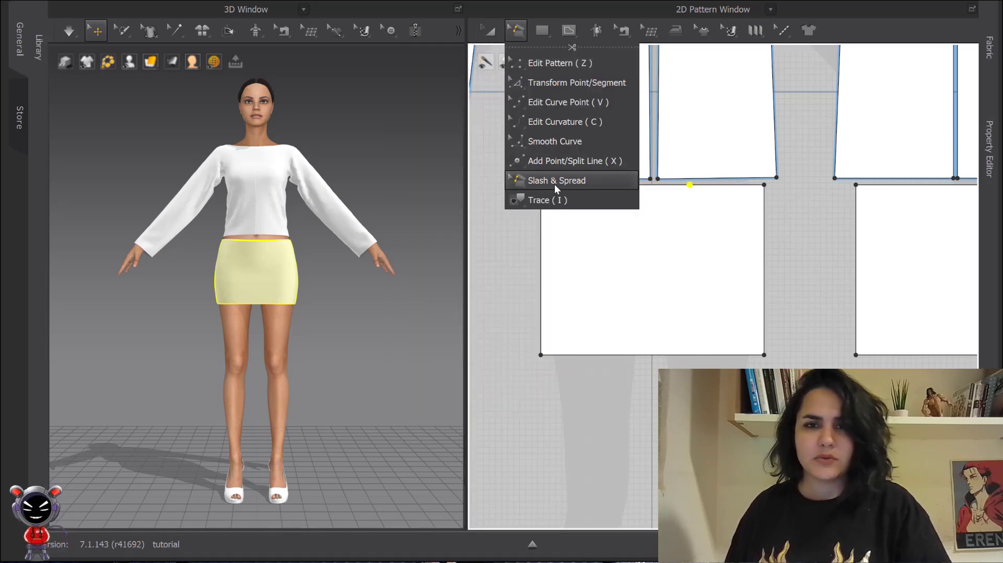
pyautogui.click(693, 191)
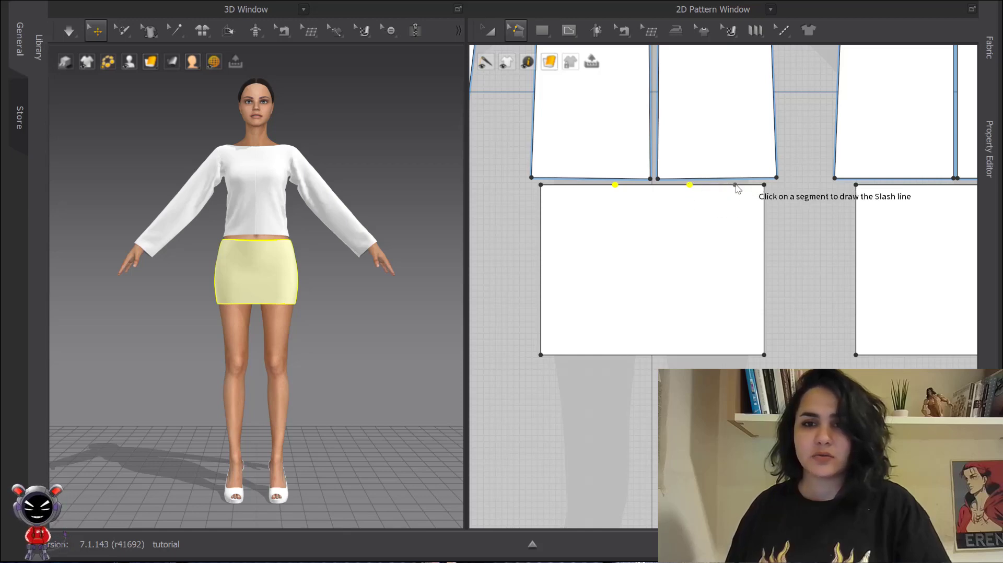
pyautogui.click(690, 185)
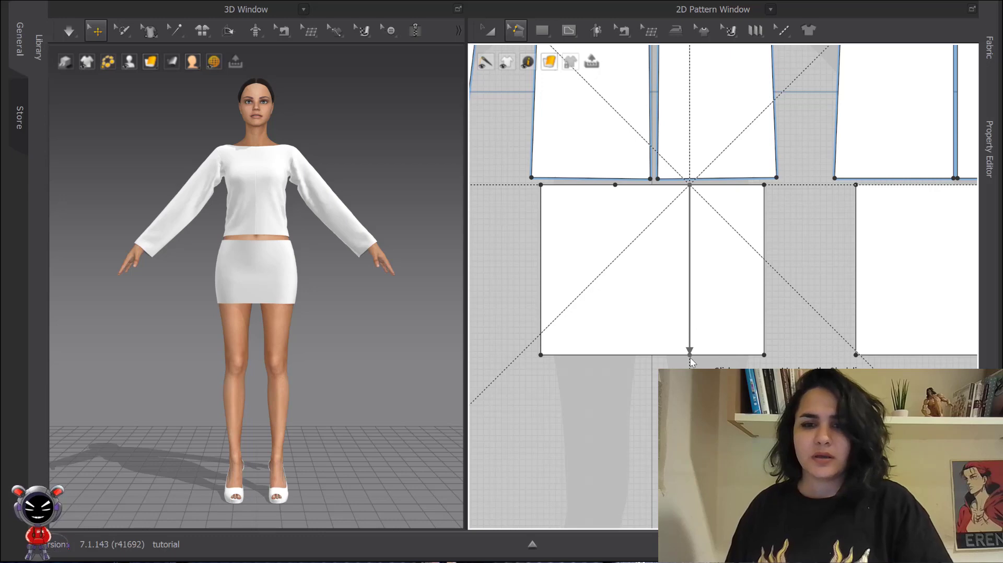
pyautogui.click(690, 356)
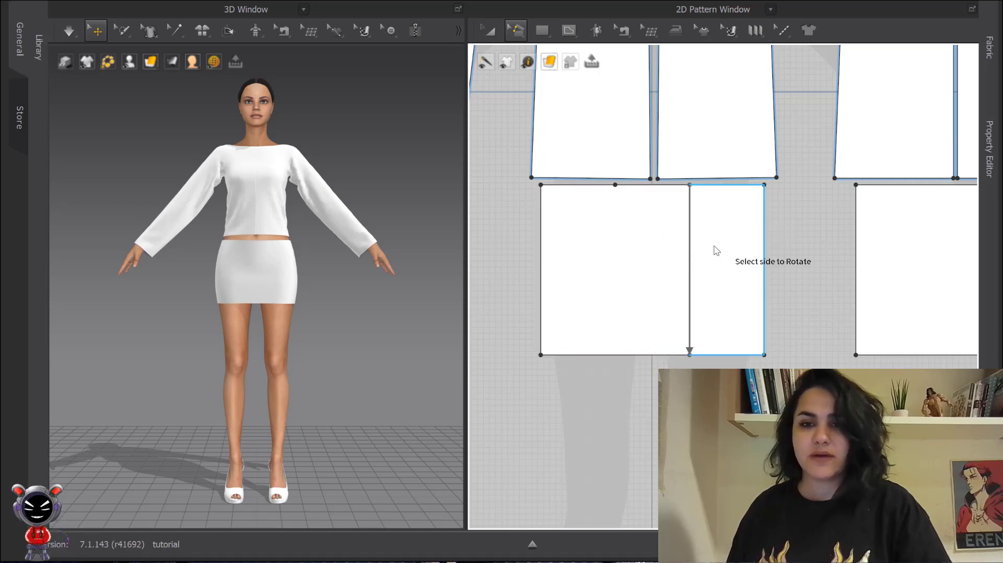
pyautogui.click(743, 302)
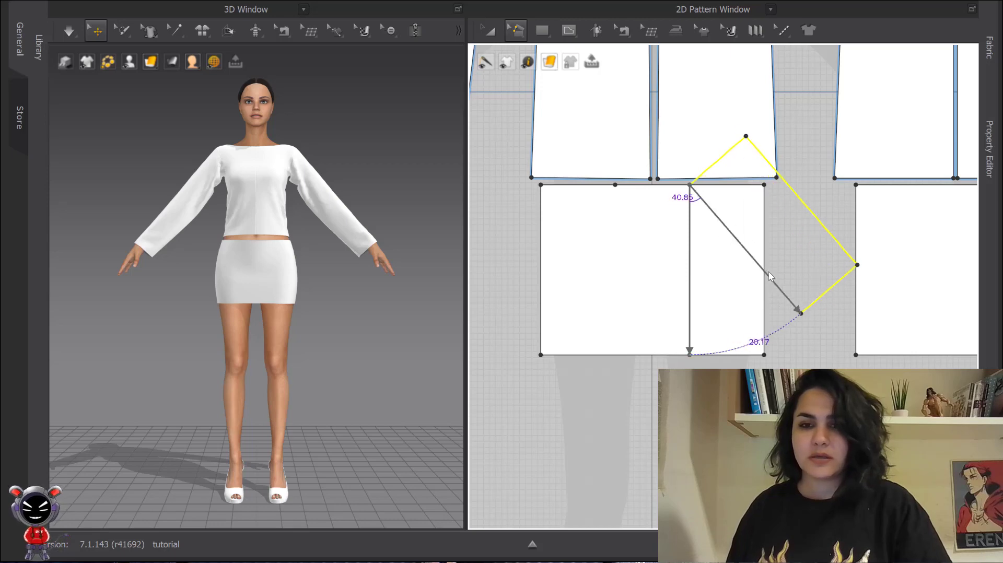
pyautogui.press('Escape')
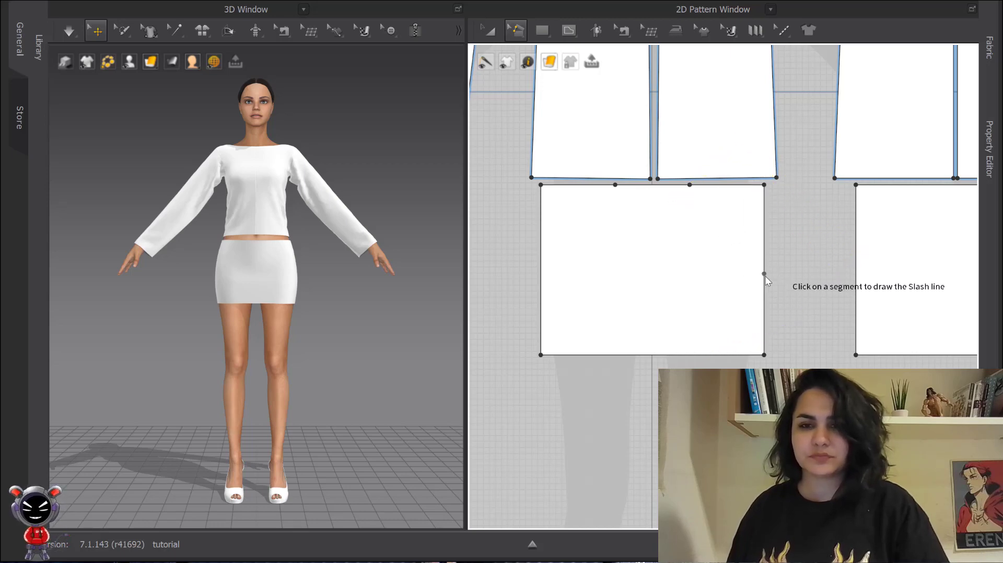
# - Try slashing the skirt panel from the waist split point to the hem and rotating the left side
pyautogui.click(690, 185)
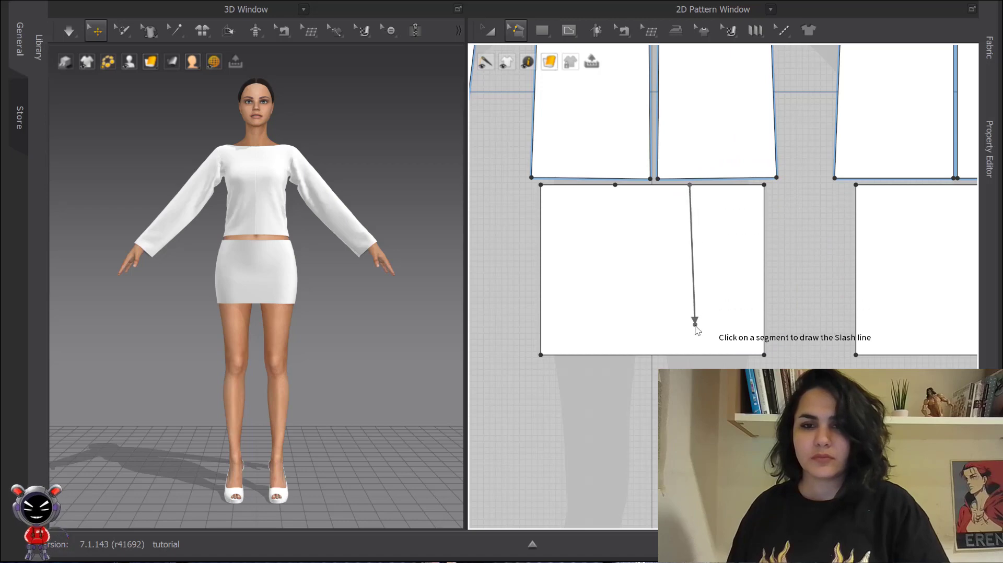
pyautogui.click(688, 354)
pyautogui.click(639, 293)
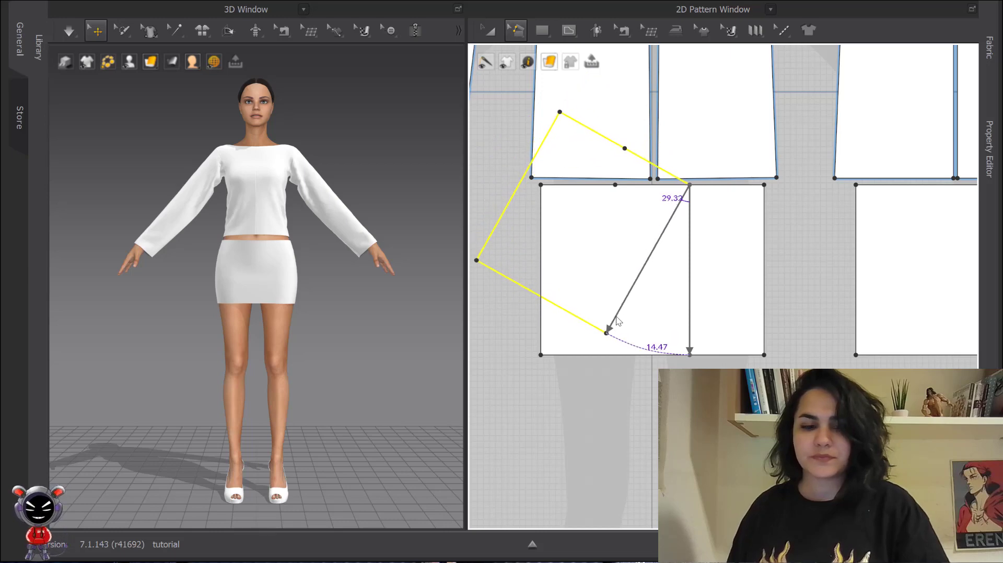
pyautogui.press('Escape')
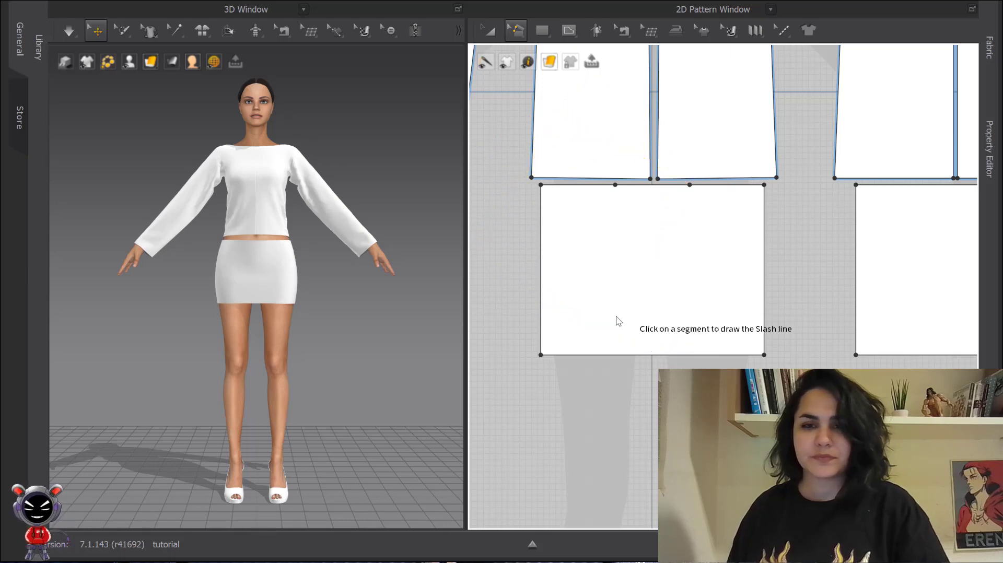
# - Slash the skirt front from the waist split point to the hem and spread the right side by 15 cm
pyautogui.click(689, 185)
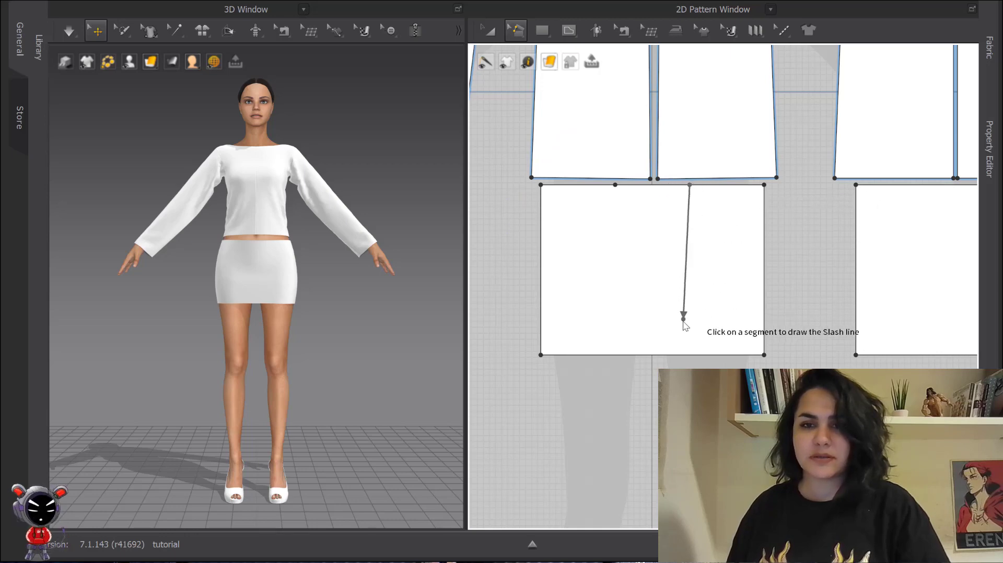
pyautogui.click(690, 355)
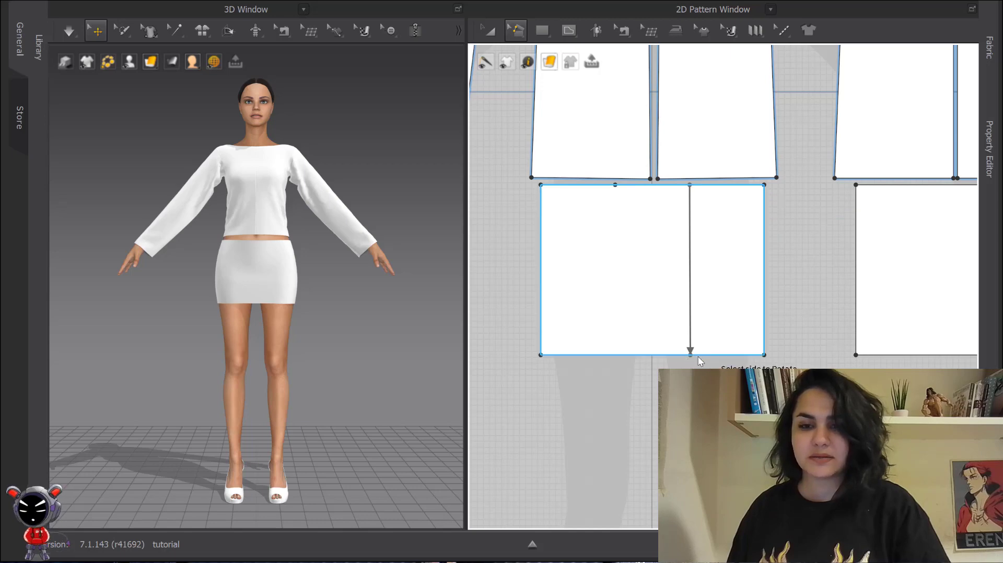
pyautogui.click(721, 349)
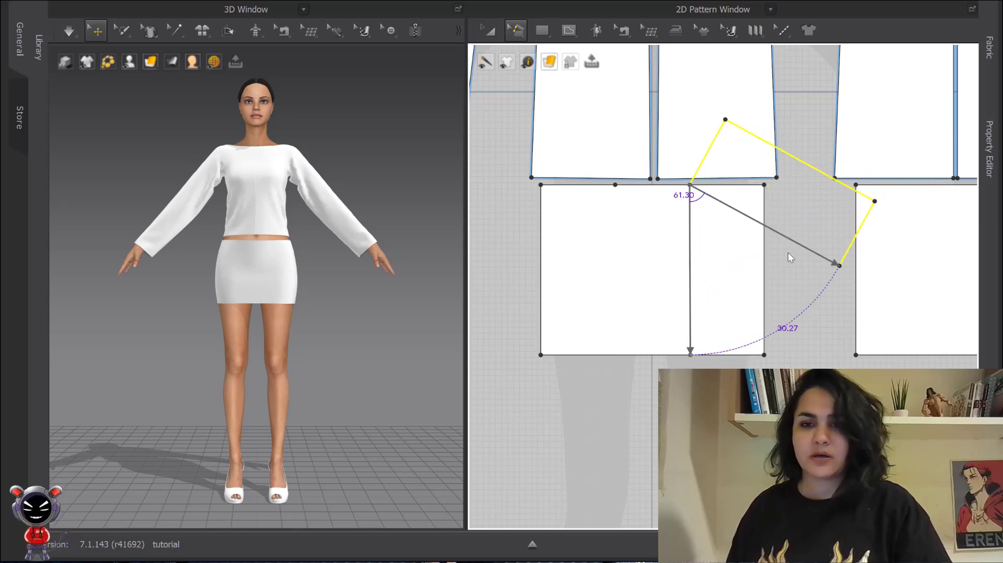
pyautogui.click(823, 239)
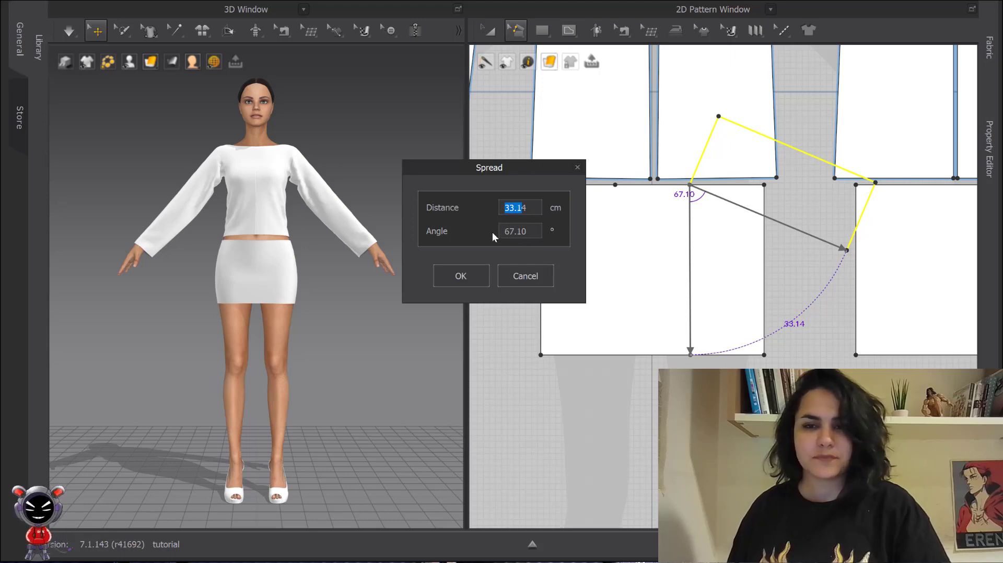
pyautogui.write('154')
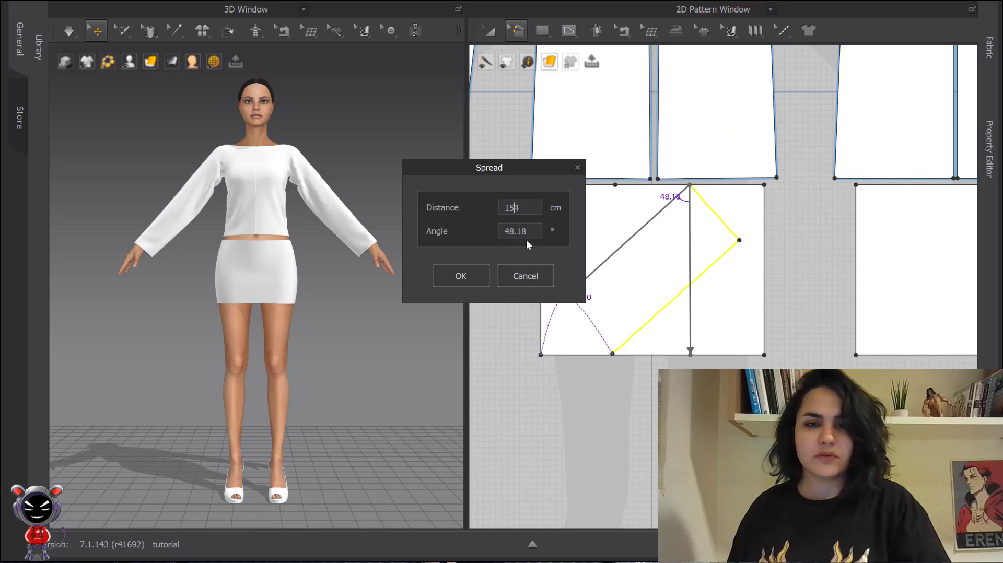
pyautogui.click(548, 283)
pyautogui.click(766, 256)
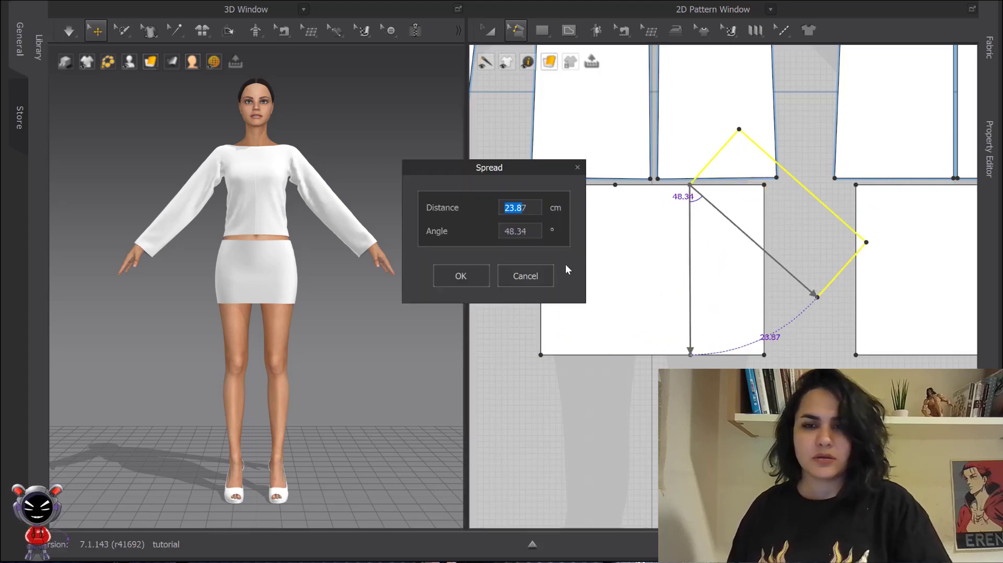
pyautogui.write('147')
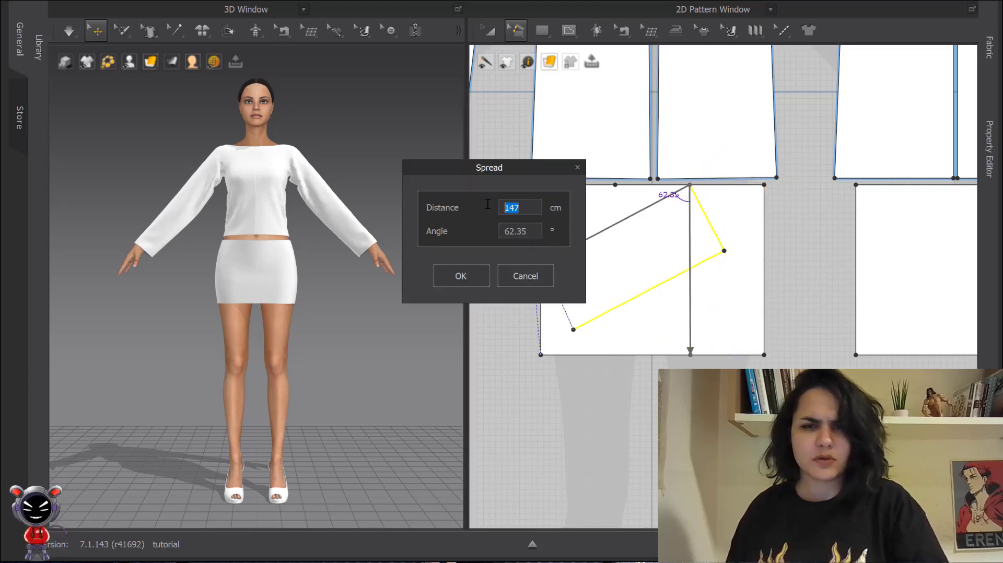
pyautogui.write('15.29')
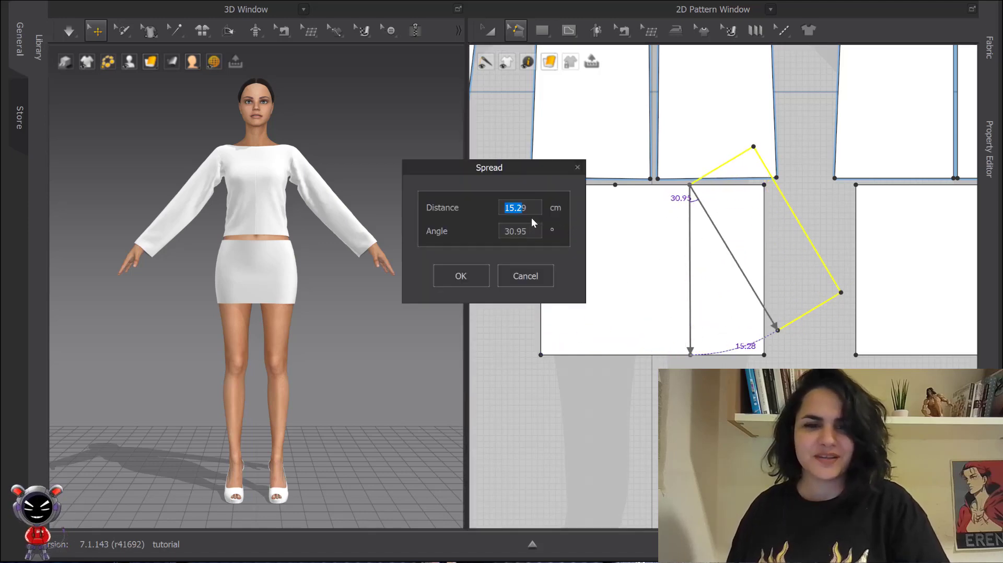
pyautogui.moveTo(528, 208); pyautogui.dragTo(506, 207)
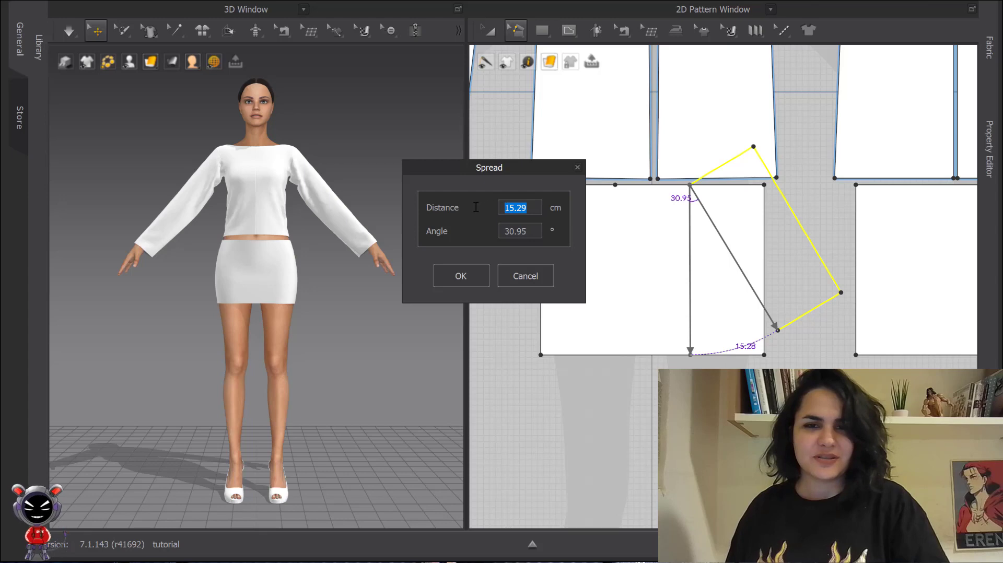
pyautogui.write('15')
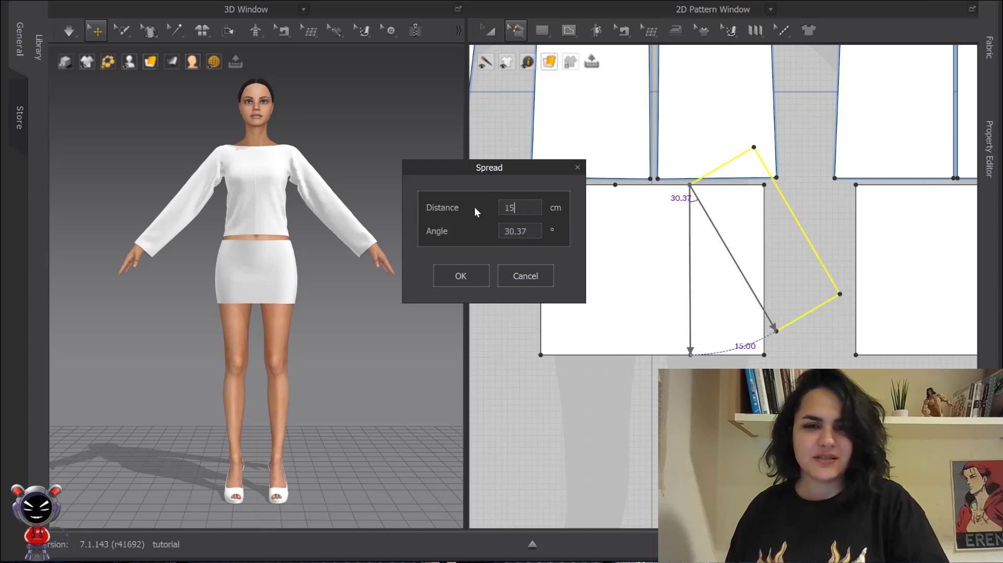
pyautogui.click(470, 275)
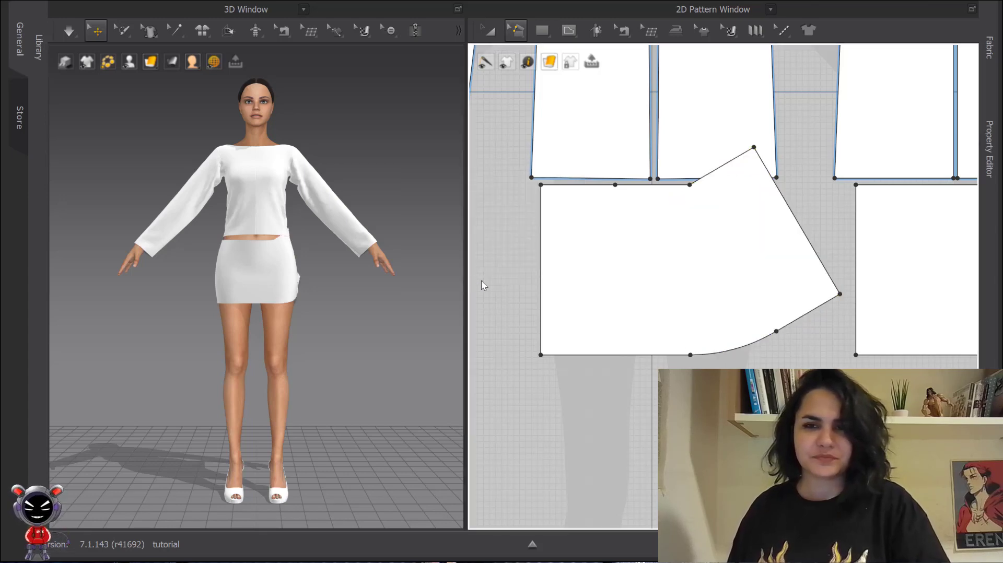
# - Slash the skirt front from the left waist point to the hem and spread the left side by 15 cm
pyautogui.click(615, 185)
pyautogui.click(612, 354)
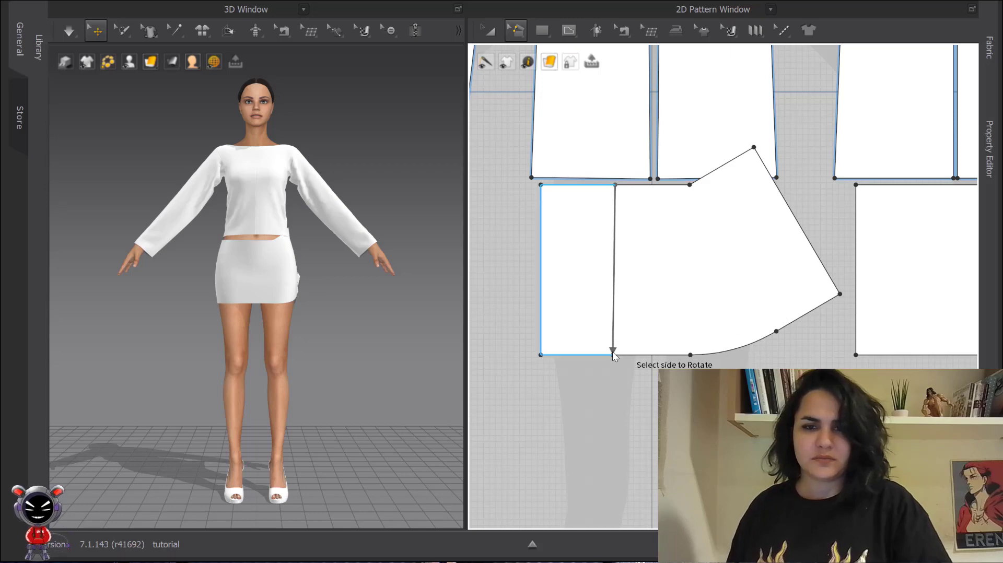
pyautogui.click(567, 292)
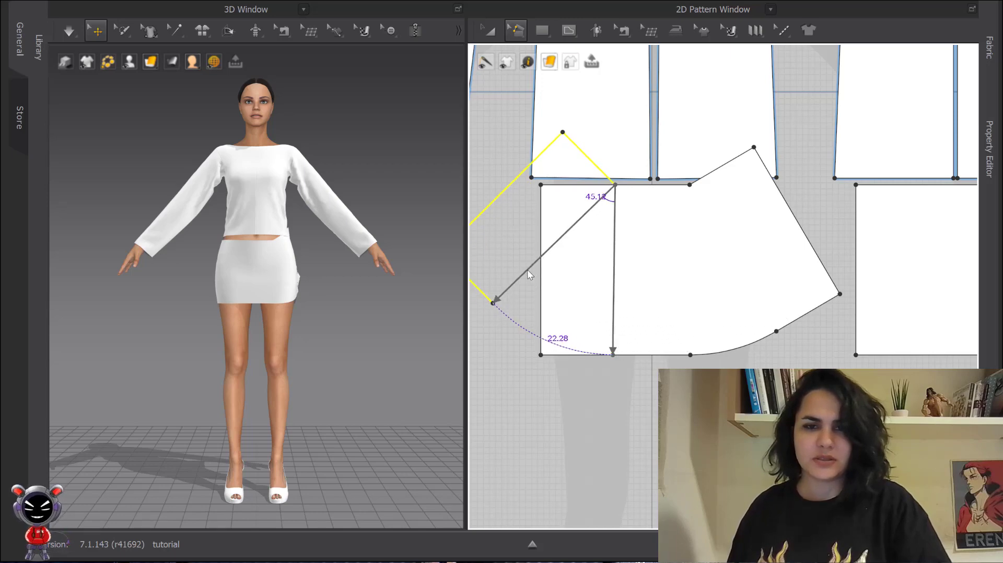
pyautogui.click(528, 270)
pyautogui.moveTo(533, 209); pyautogui.dragTo(459, 195)
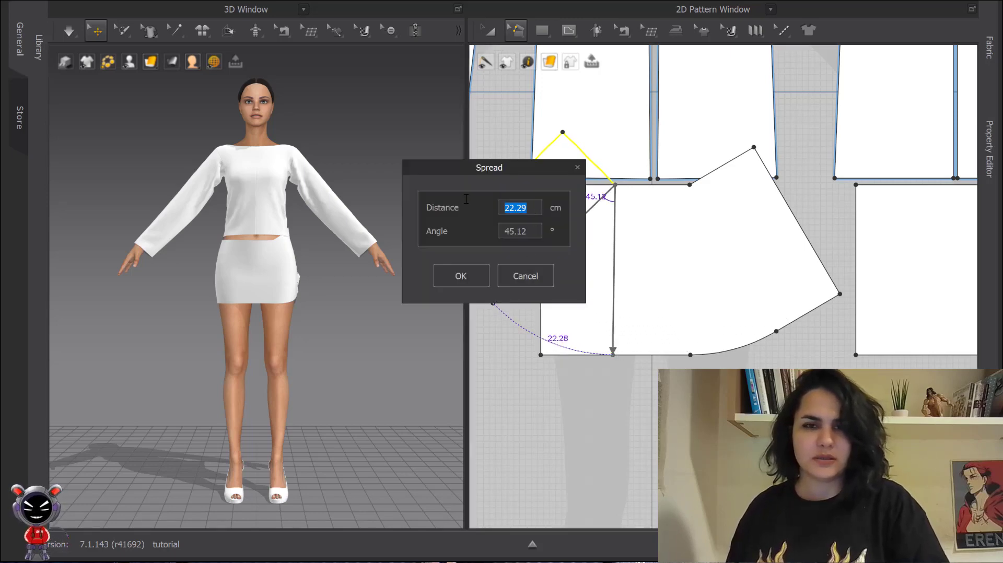
pyautogui.write('15')
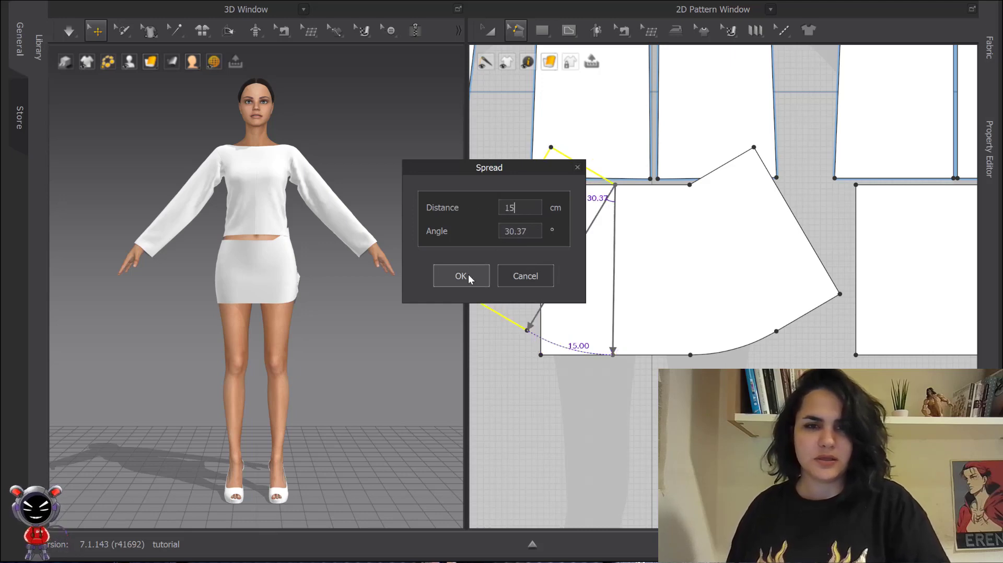
pyautogui.click(468, 275)
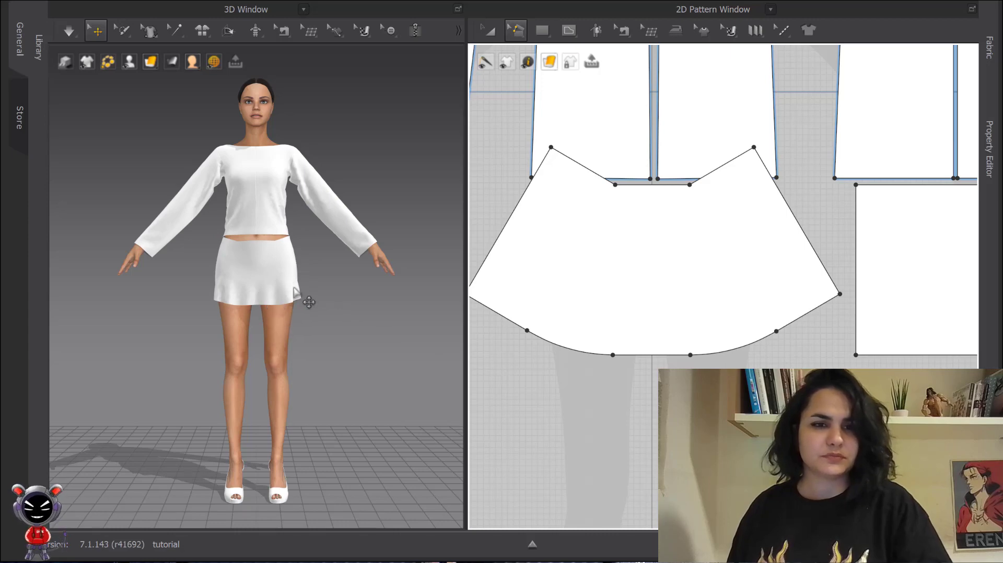
# - Simulate the flared skirt on the avatar, then turn the simulation off
pyautogui.click(315, 283)
pyautogui.hotkey('ctrl', 'f')
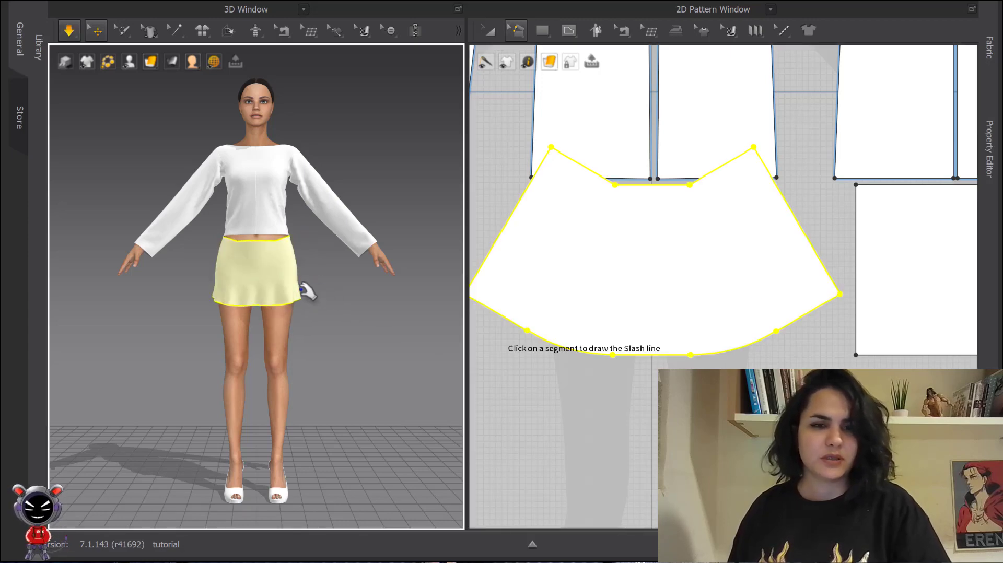
pyautogui.moveTo(281, 298); pyautogui.dragTo(261, 291, button='right')
pyautogui.moveTo(269, 296); pyautogui.dragTo(221, 293, button='right')
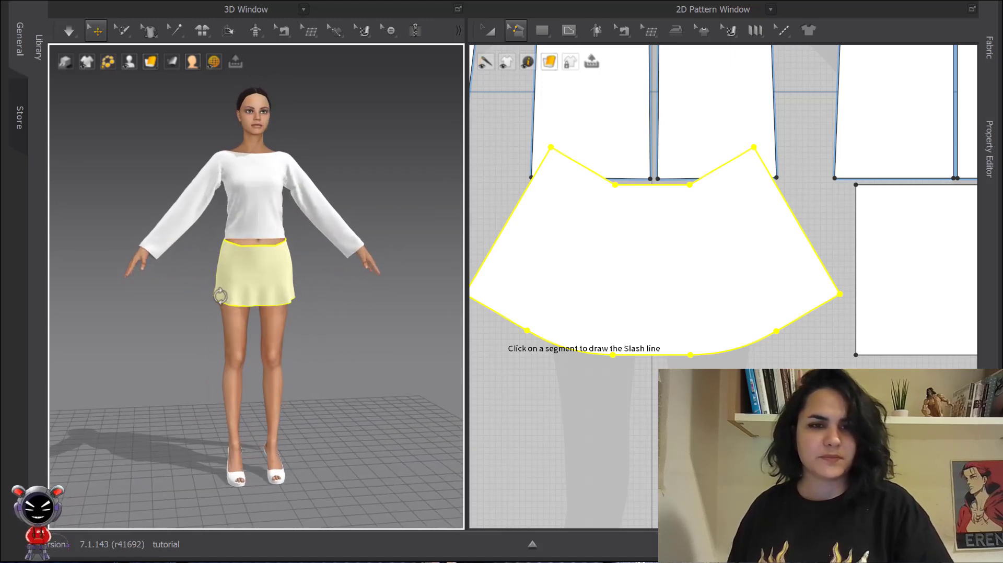
pyautogui.scroll(-5, 515, 264)
pyautogui.moveTo(529, 261); pyautogui.dragTo(534, 206, button='middle')
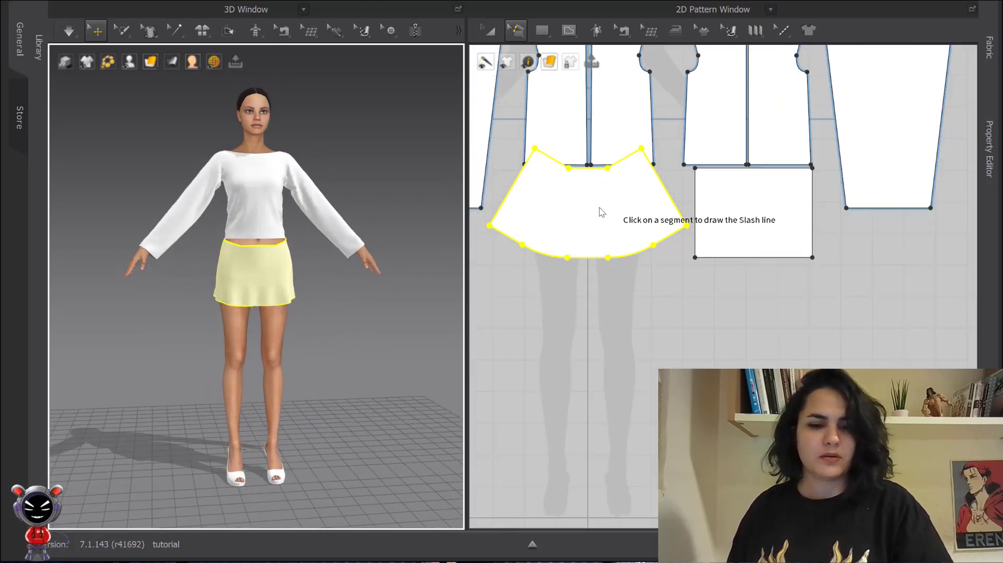
pyautogui.press('a')
pyautogui.moveTo(607, 204); pyautogui.dragTo(605, 243)
pyautogui.click(745, 353)
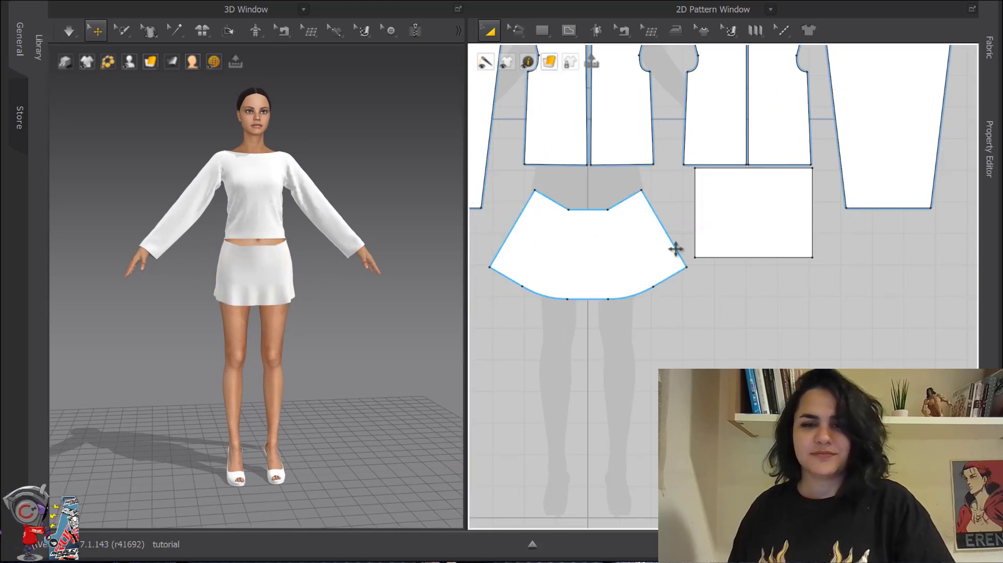
# - Examine the sleeve and skirt patterns in the 2D pattern window
pyautogui.scroll(-4, 608, 203)
pyautogui.moveTo(650, 237); pyautogui.dragTo(679, 238, button='middle')
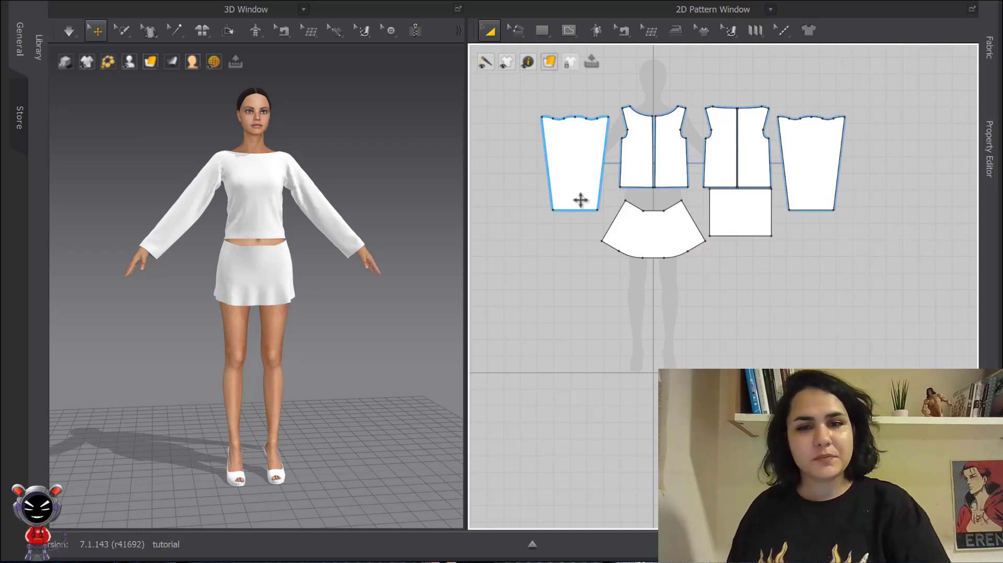
pyautogui.scroll(3, 630, 187)
pyautogui.scroll(3, 660, 214)
pyautogui.moveTo(660, 215); pyautogui.dragTo(641, 178, button='middle')
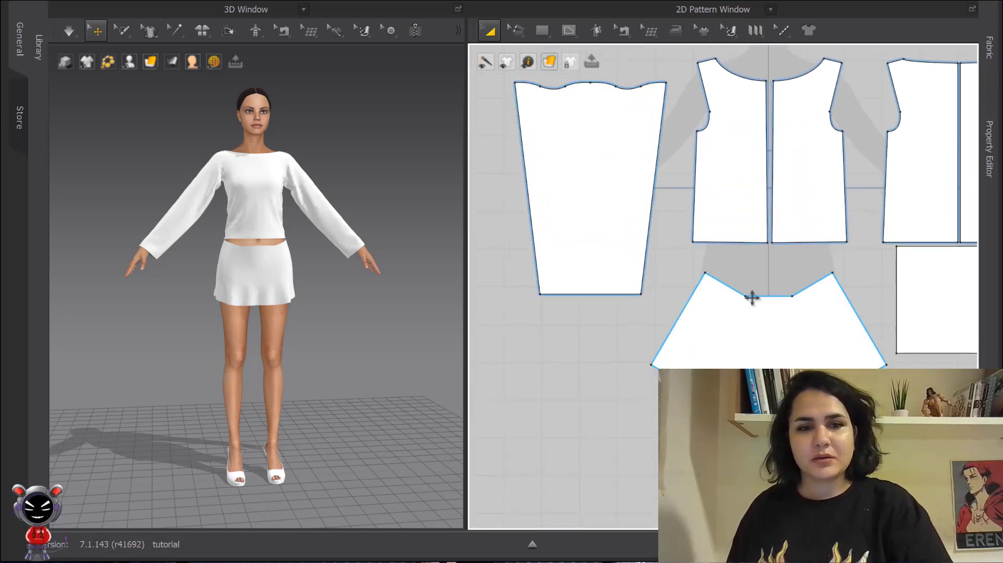
pyautogui.scroll(-2, 752, 298)
pyautogui.scroll(3, 614, 156)
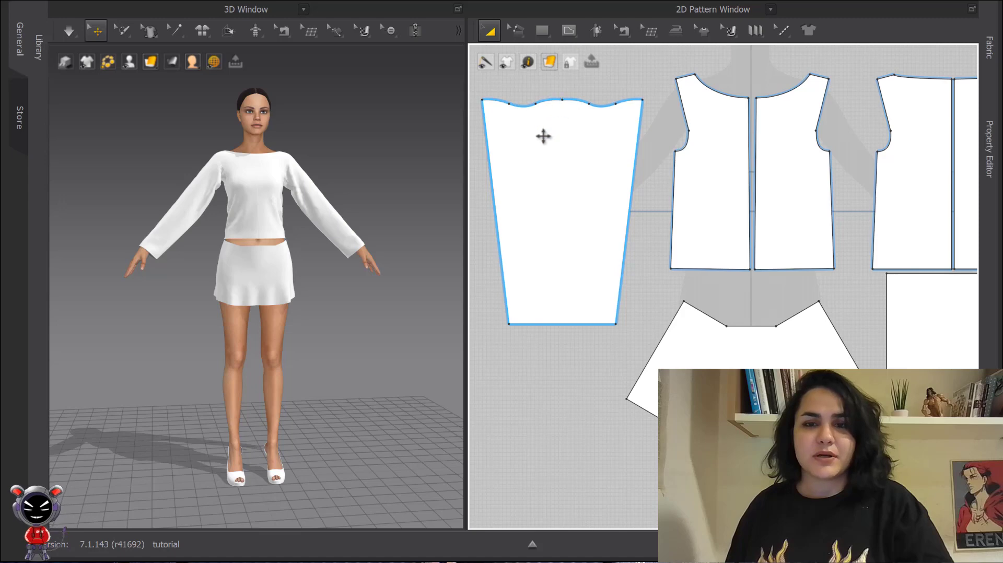
pyautogui.moveTo(543, 136); pyautogui.dragTo(576, 133, button='middle')
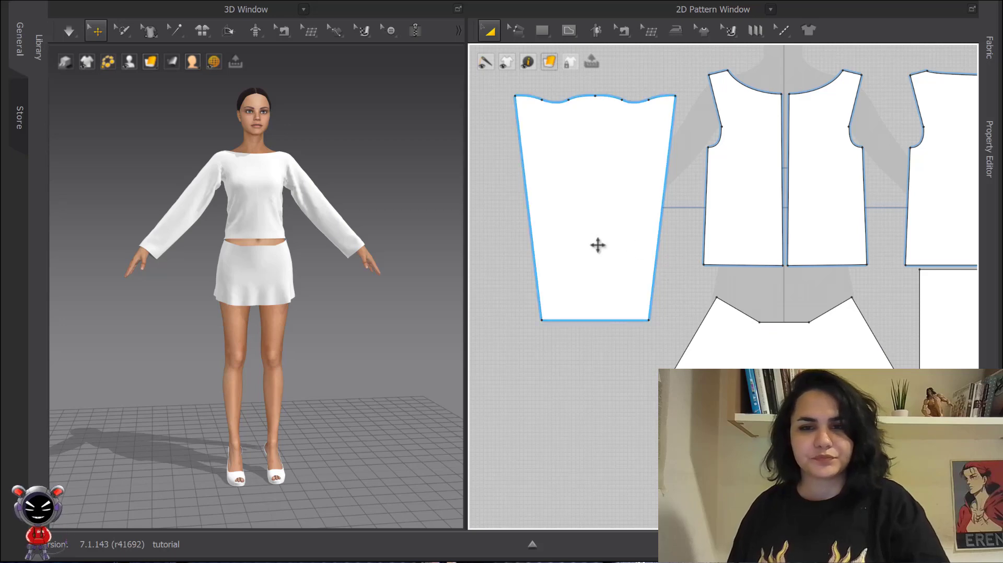
# - Shorten the sleeve pattern by moving its hem segment up 4.16 cm
pyautogui.press('z')
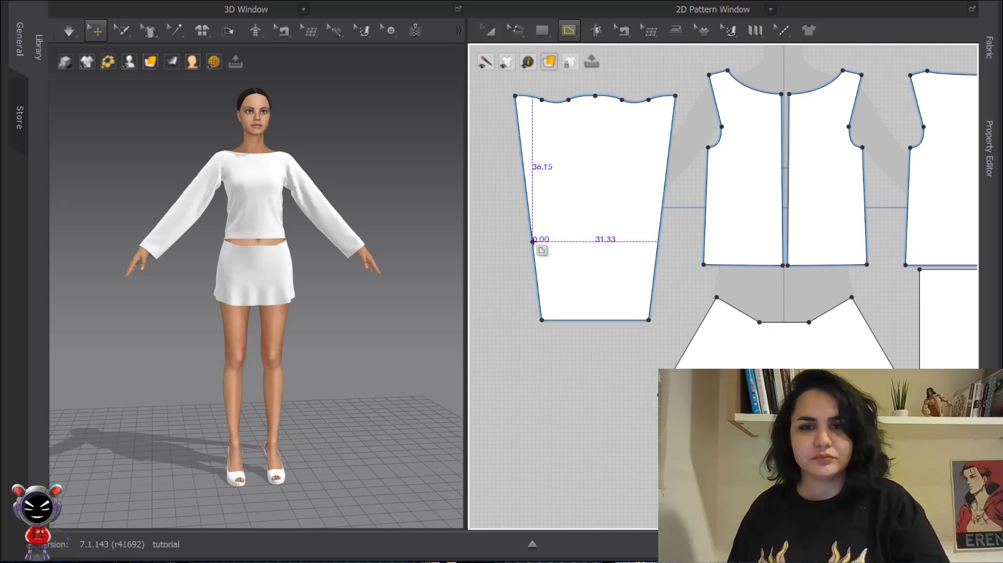
pyautogui.click(153, 232)
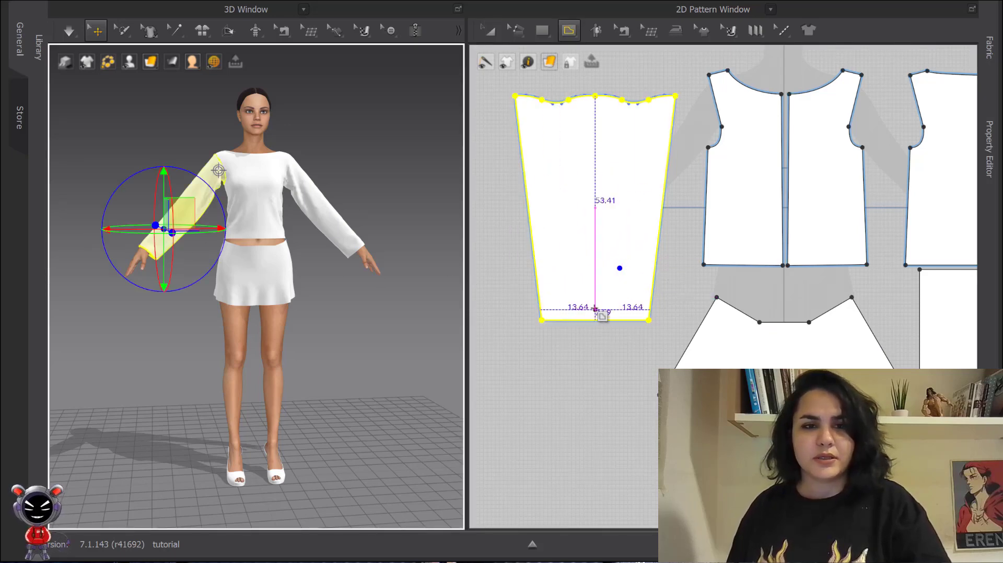
pyautogui.moveTo(585, 232); pyautogui.dragTo(581, 166, button='middle')
pyautogui.press('z')
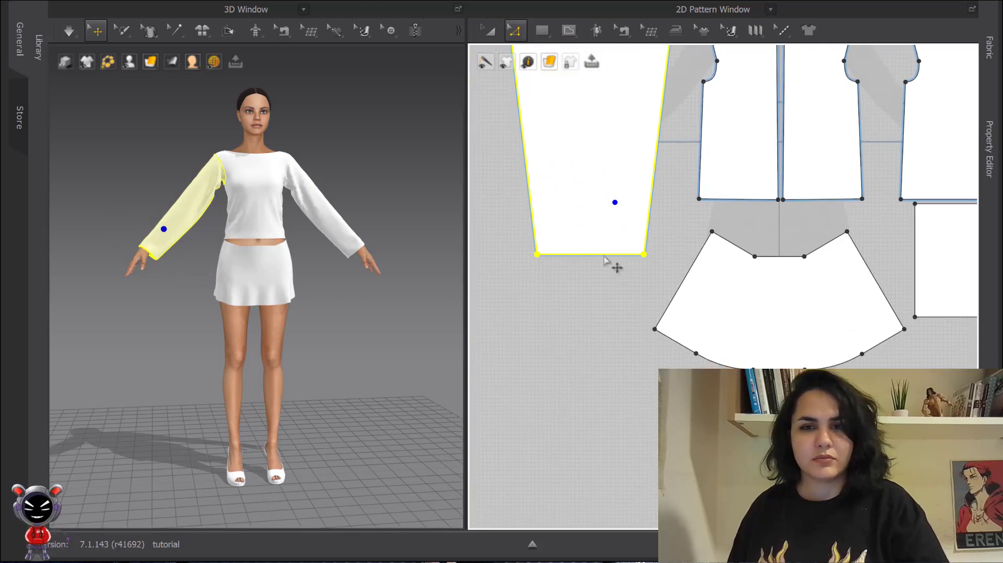
pyautogui.moveTo(602, 257); pyautogui.dragTo(609, 240)
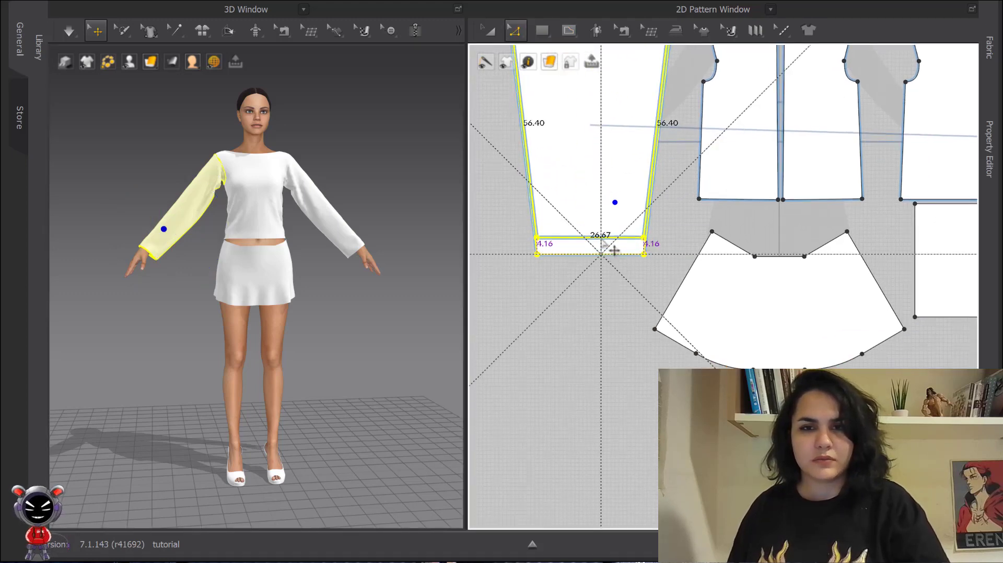
pyautogui.rightClick(609, 240)
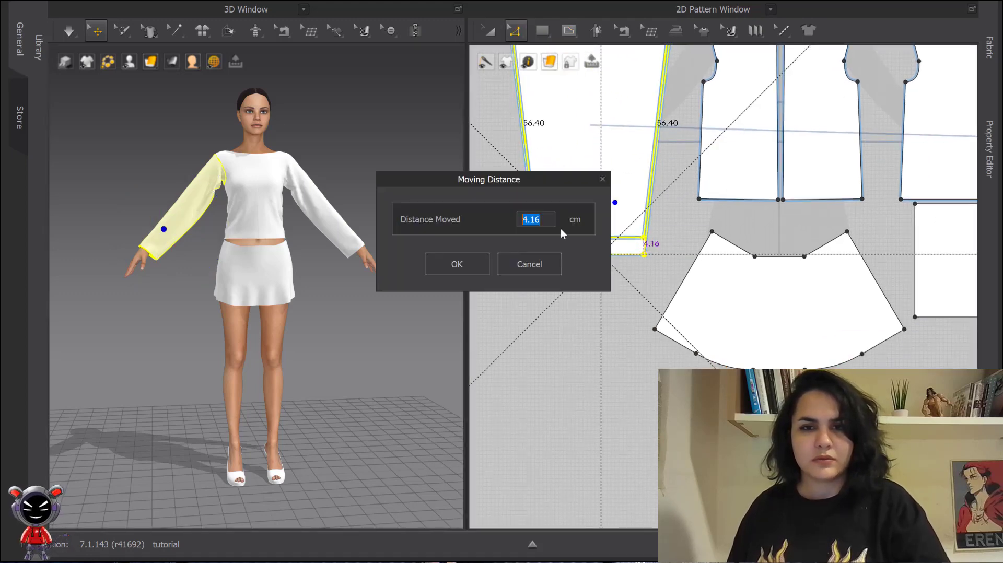
pyautogui.click(452, 267)
# - Move the sleeve's hem segment further up and simulate the shortened sleeve
pyautogui.press('space')
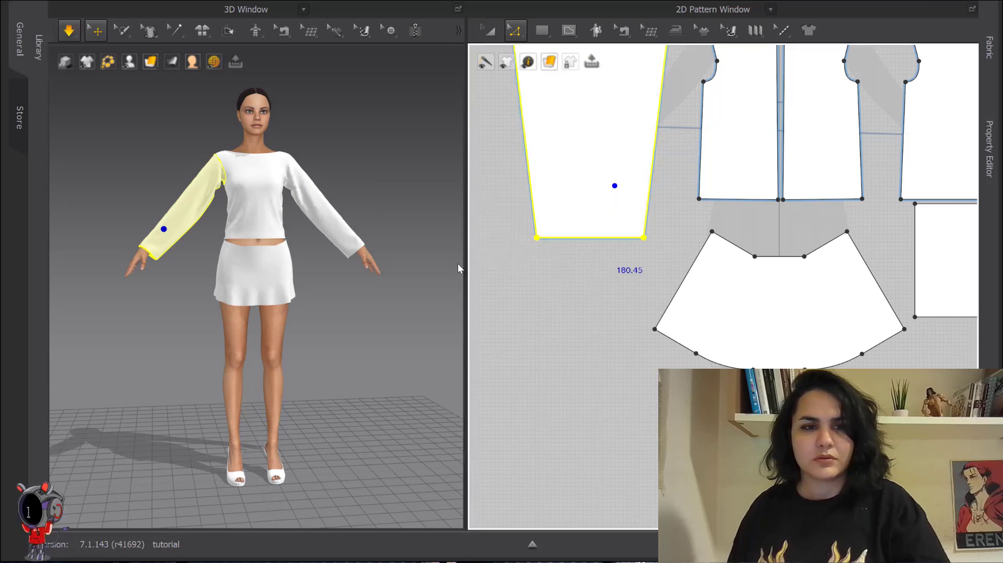
pyautogui.press('space')
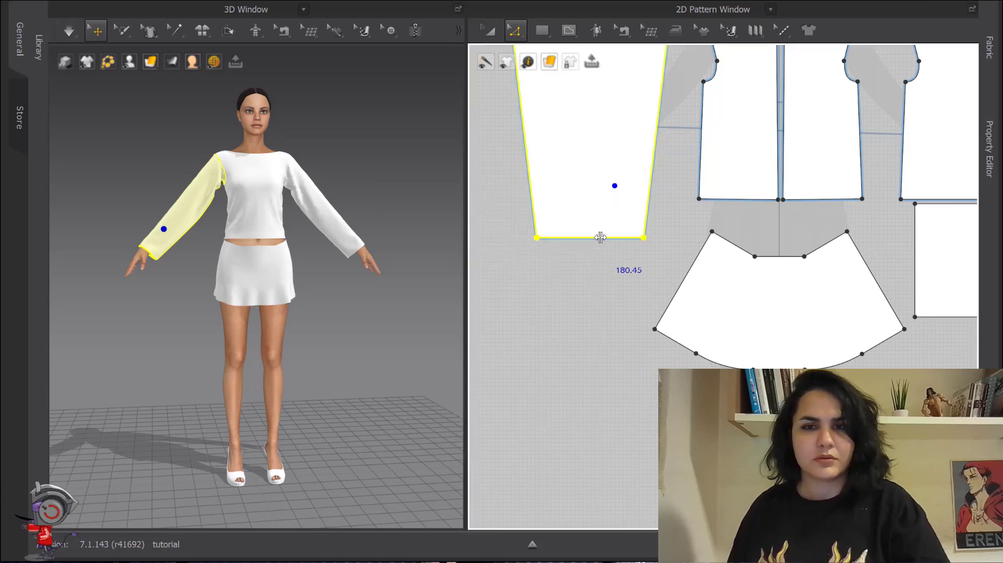
pyautogui.moveTo(600, 238); pyautogui.dragTo(594, 179)
pyautogui.press('space')
pyautogui.click(594, 197)
pyautogui.press('space')
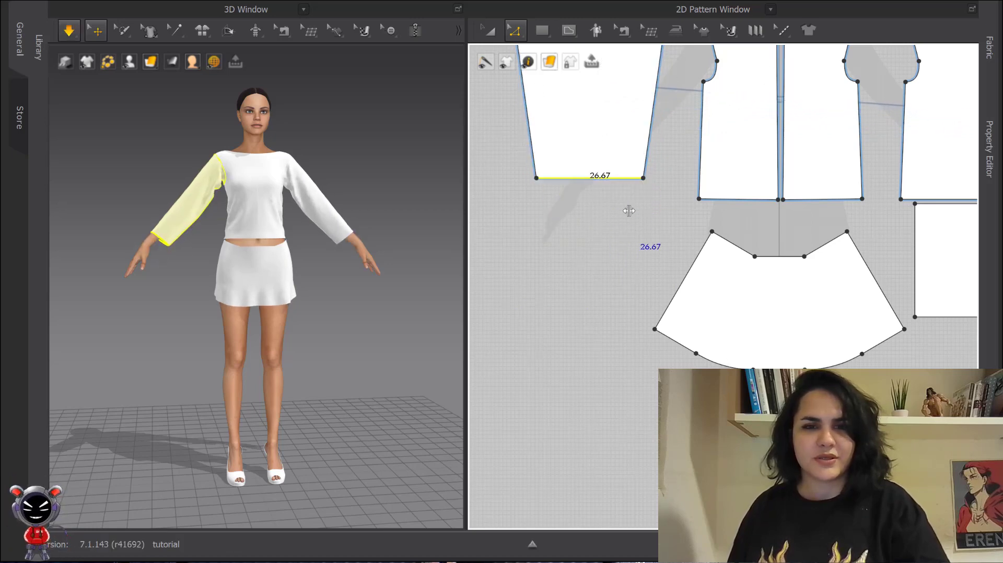
pyautogui.press('space')
# - Move the sleeve pattern slightly down in the 2D pattern window
pyautogui.click(490, 30)
pyautogui.moveTo(601, 97); pyautogui.dragTo(607, 119)
pyautogui.click(611, 246)
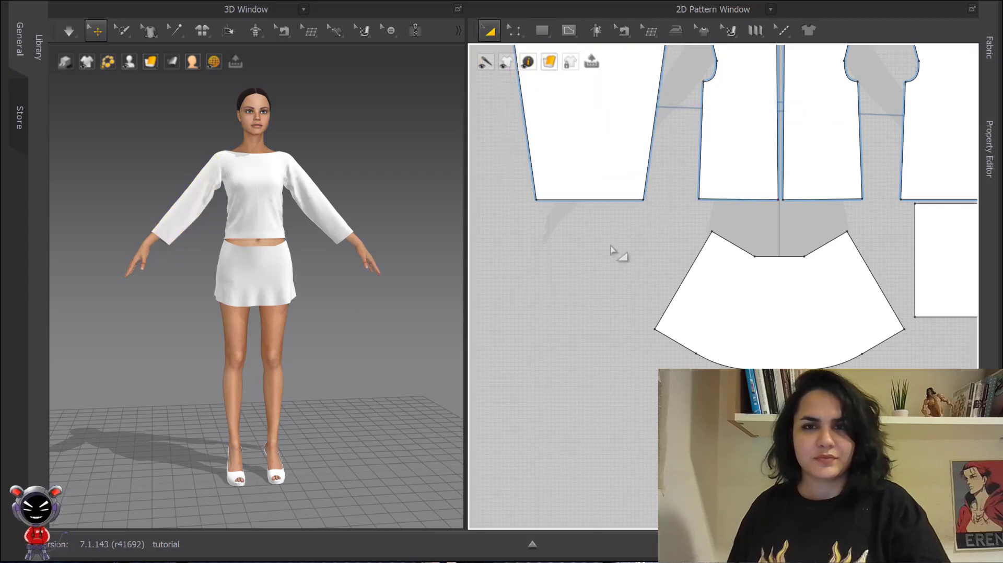
# - Draw a rectangular cuff pattern just below the sleeve's hem
pyautogui.click(542, 30)
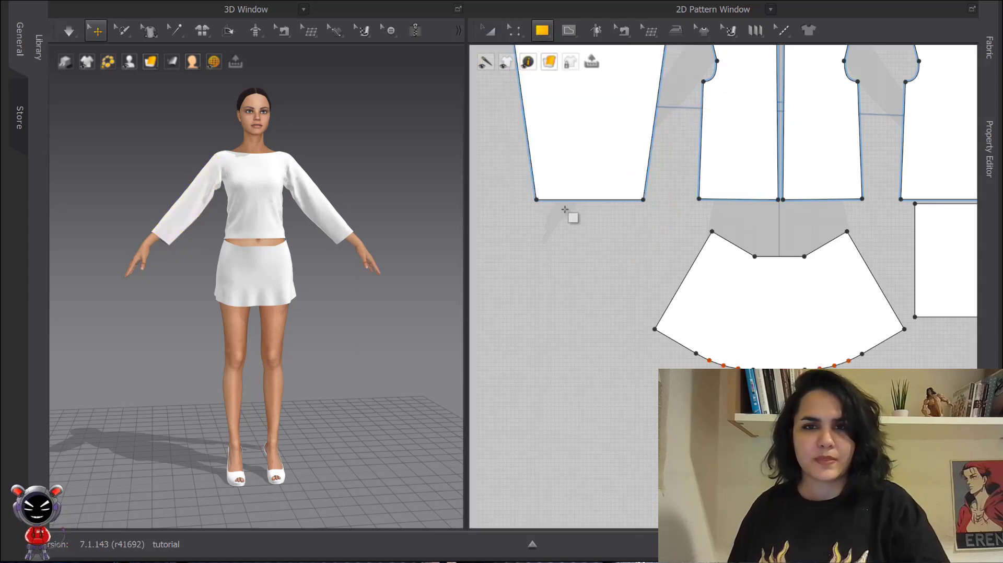
pyautogui.moveTo(546, 209); pyautogui.dragTo(636, 227)
pyautogui.scroll(3, 637, 229)
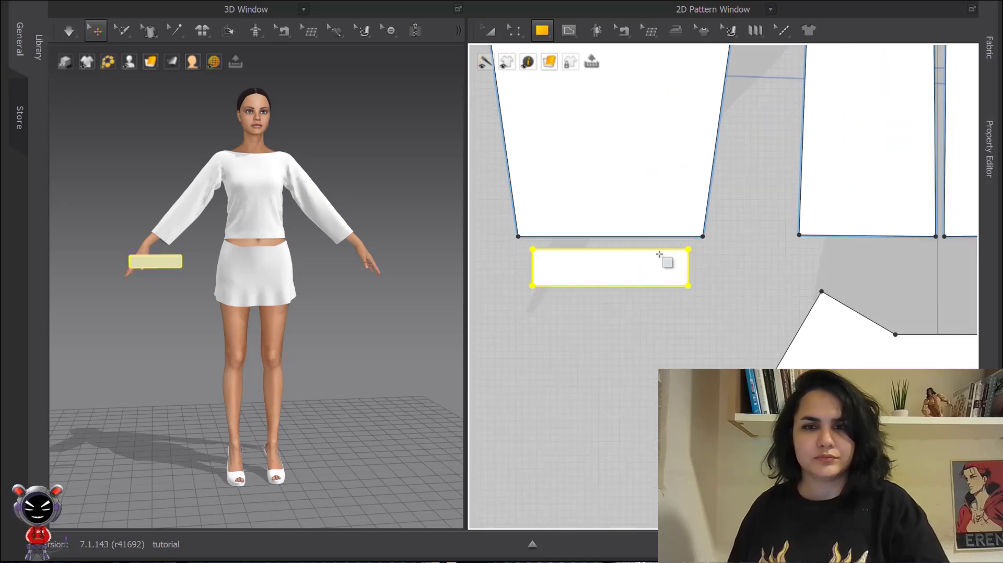
# - Sew the cuff's top edge to the sleeve's hem edge
pyautogui.press('n')
pyautogui.click(634, 239)
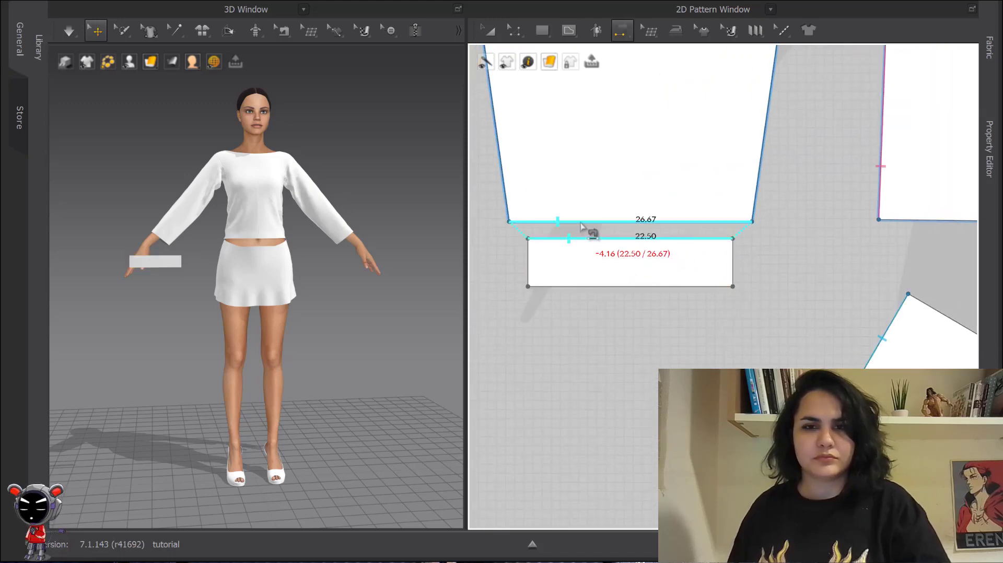
pyautogui.click(588, 222)
# - Place the cuff around the sleeve's wrist in the 3D window using the arrangement points
pyautogui.click(96, 31)
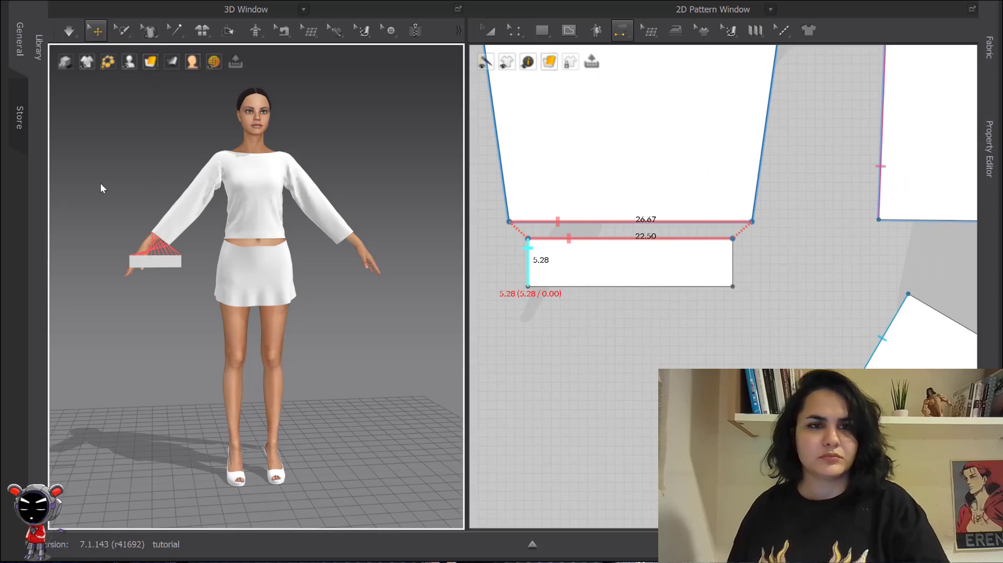
pyautogui.hotkey('shift', 'f')
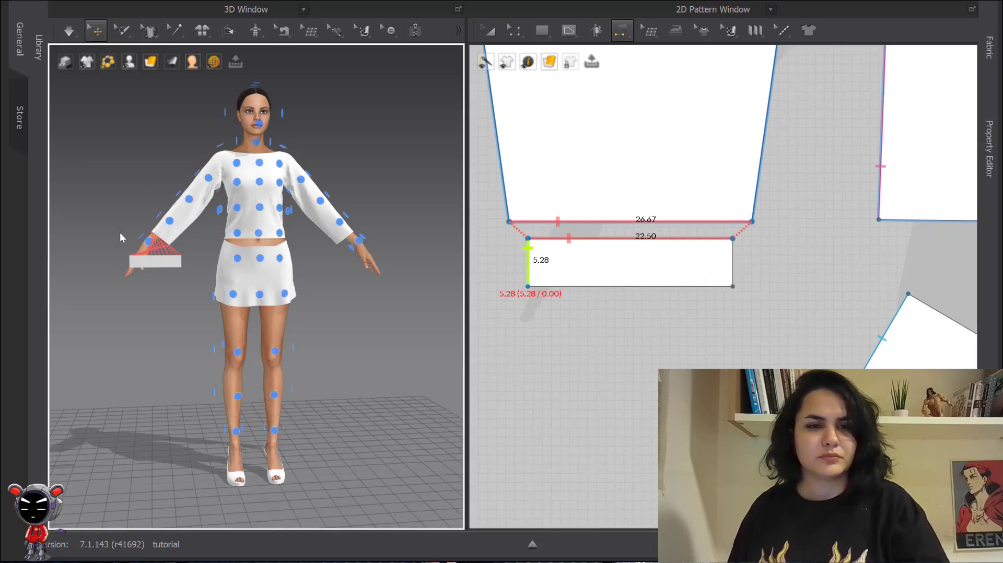
pyautogui.moveTo(145, 267); pyautogui.dragTo(245, 254, button='right')
pyautogui.scroll(4, 182, 272)
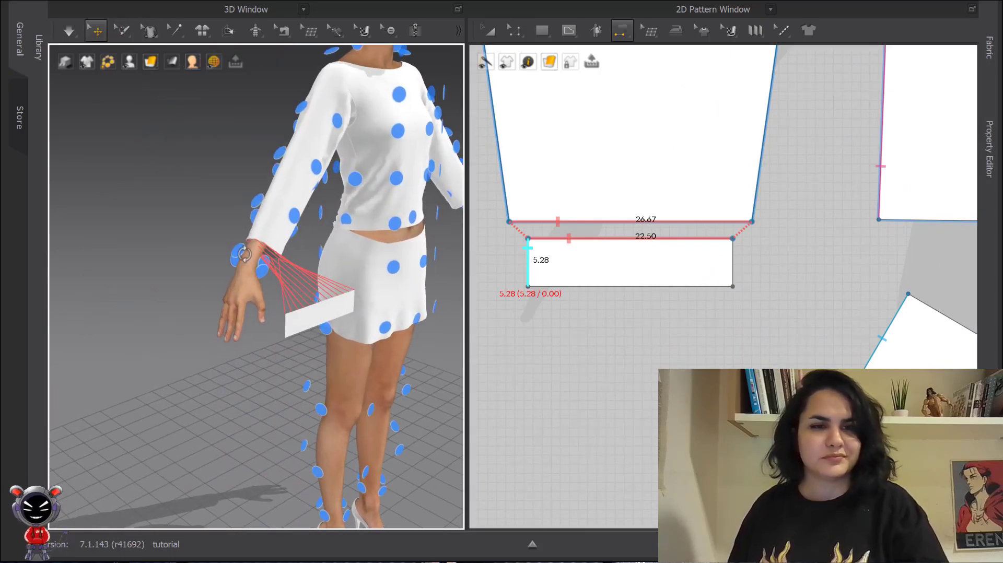
pyautogui.click(313, 315)
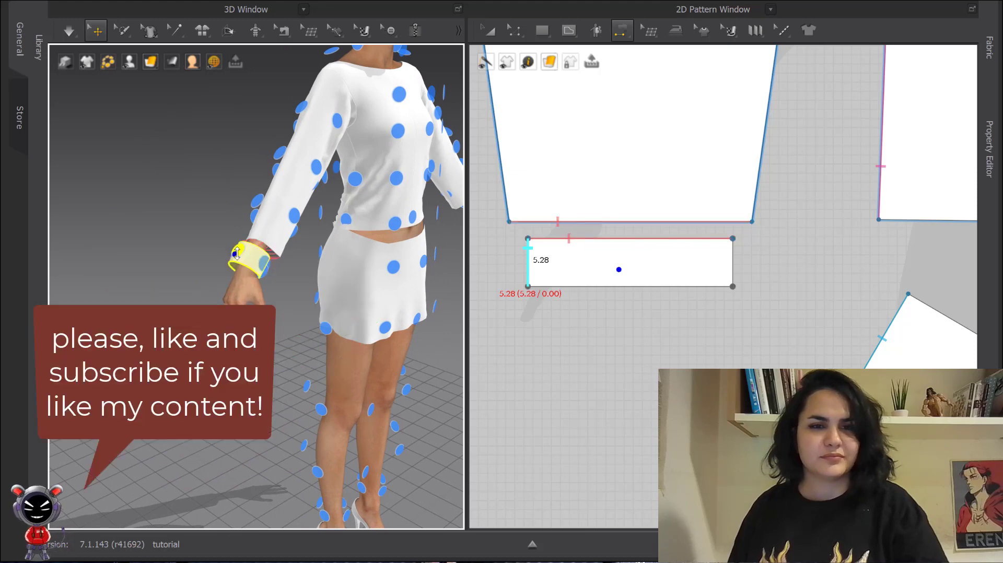
pyautogui.moveTo(316, 315); pyautogui.dragTo(246, 297, button='right')
# - Sew the cuff's two short side edges together to close it
pyautogui.press('n')
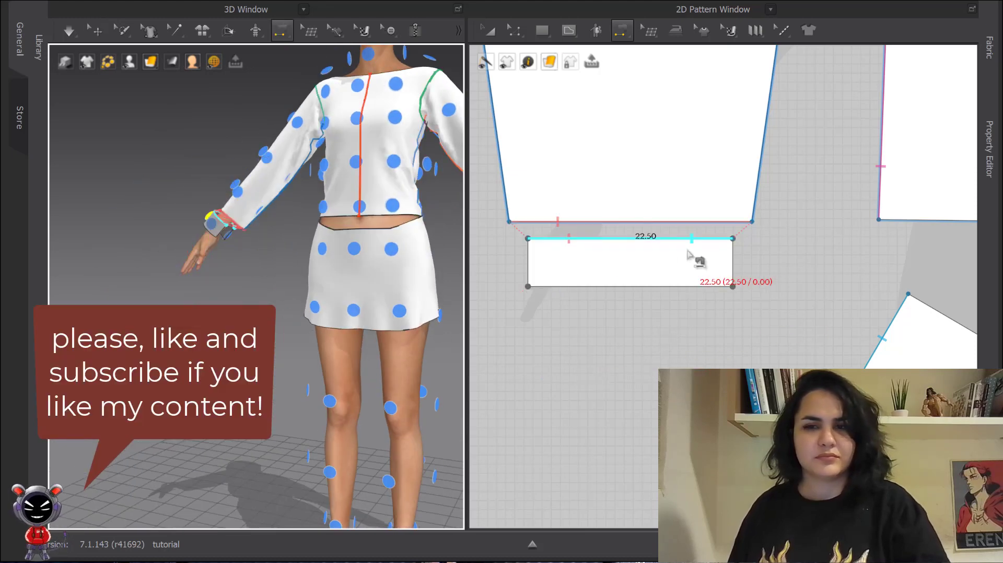
pyautogui.click(729, 256)
pyautogui.click(529, 262)
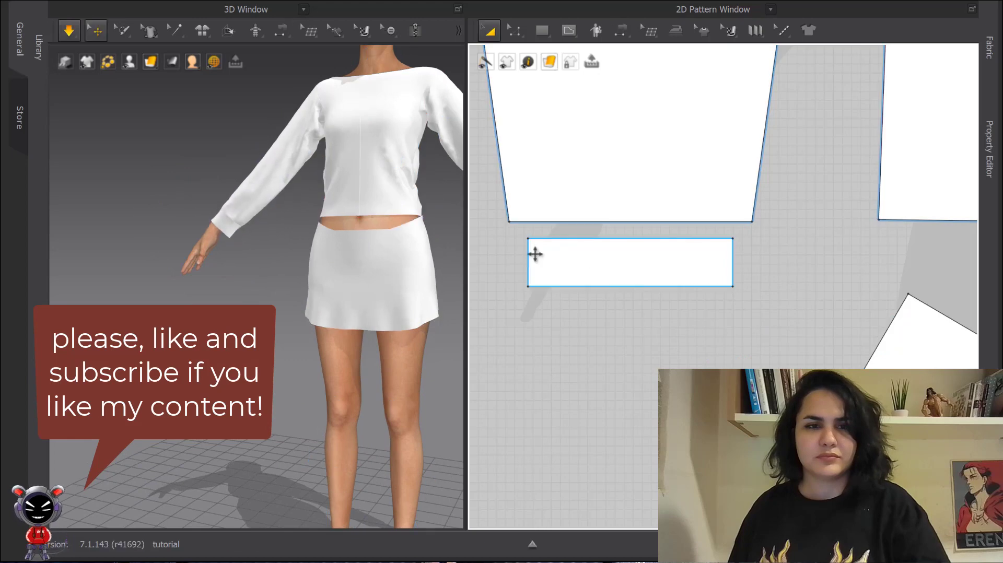
# - Draw a horizontal internal line across the lower sleeve and cut the sleeve along it
pyautogui.scroll(-5, 617, 261)
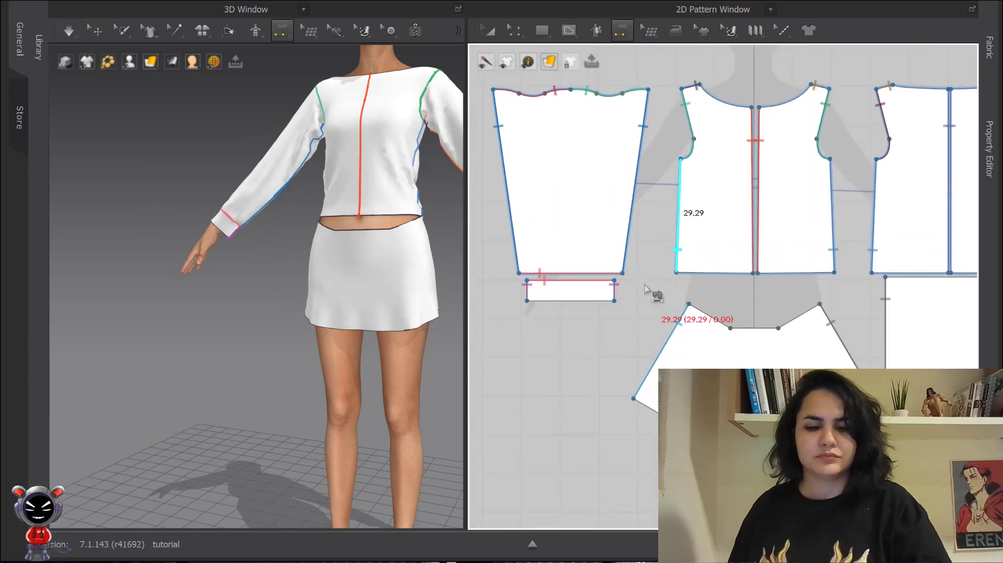
pyautogui.press('c')
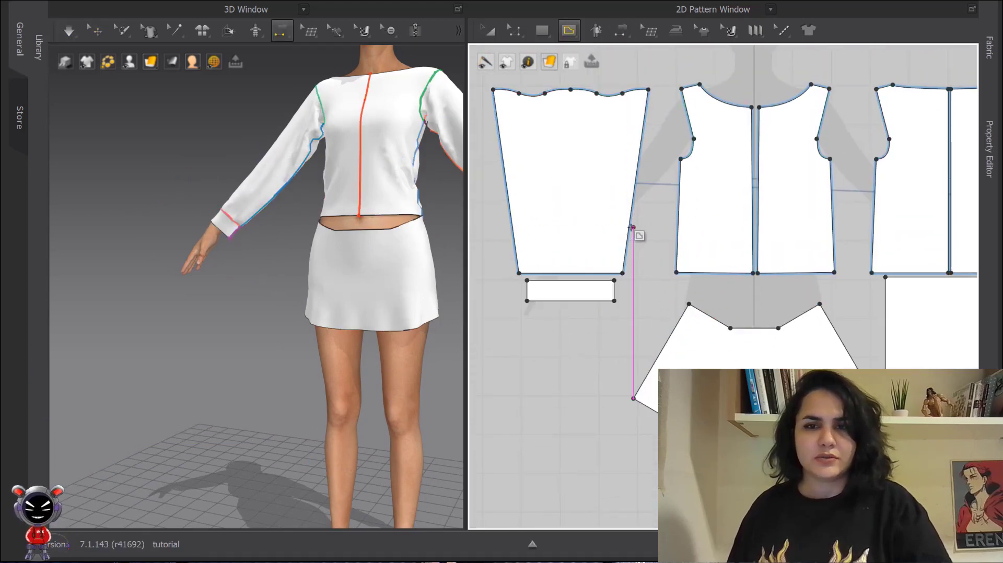
pyautogui.press('n')
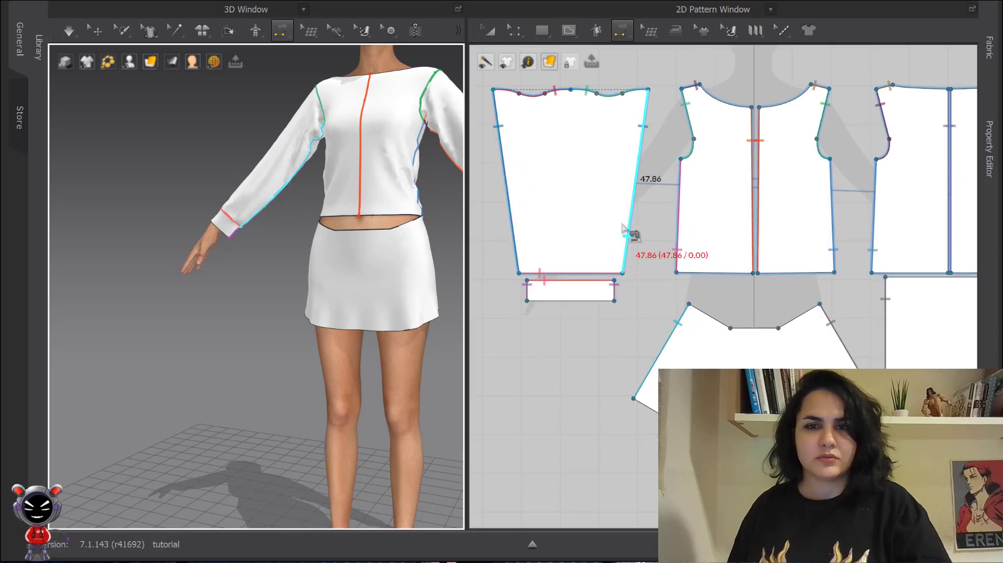
pyautogui.press('q')
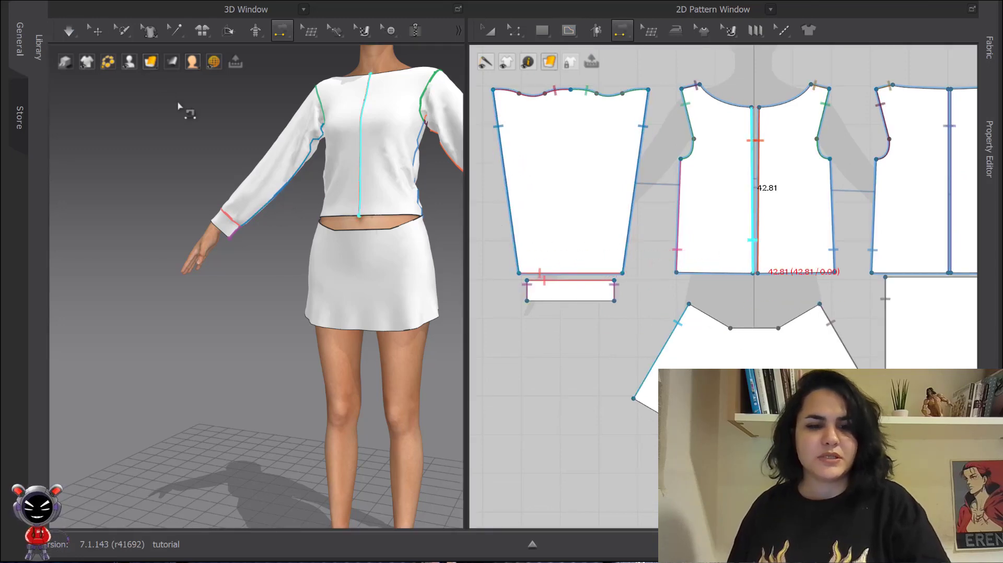
pyautogui.click(564, 226)
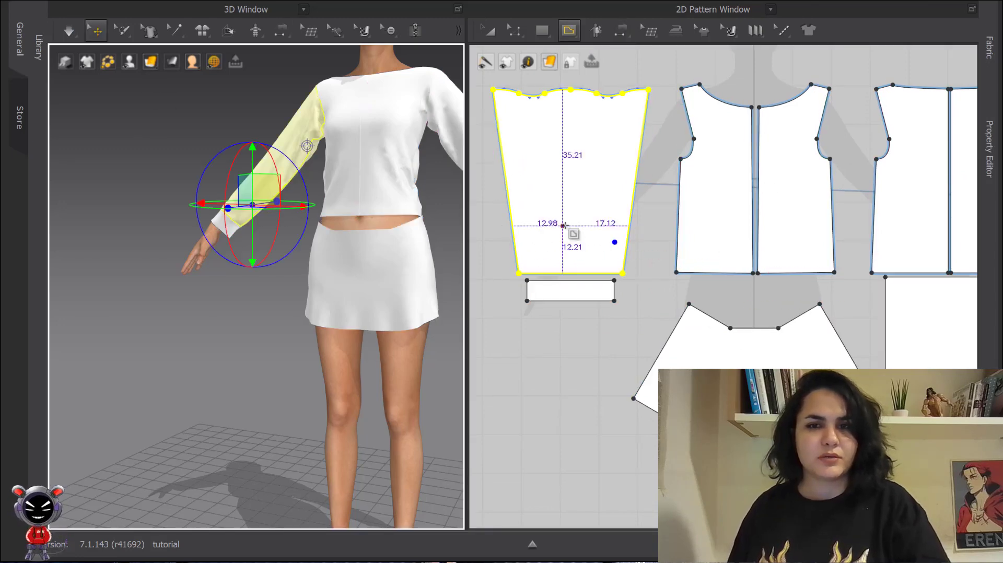
pyautogui.click(631, 242)
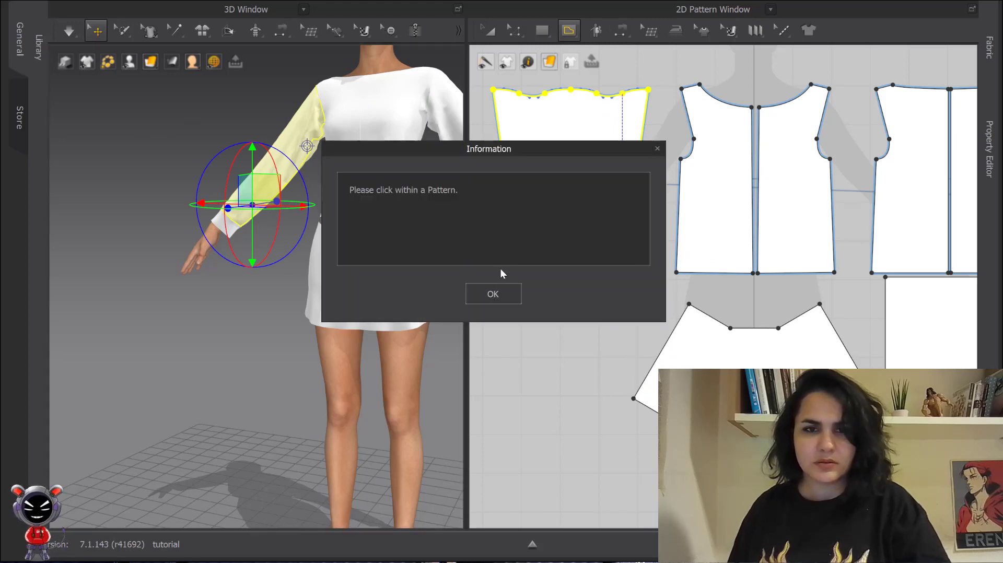
pyautogui.click(493, 293)
pyautogui.scroll(3, 601, 286)
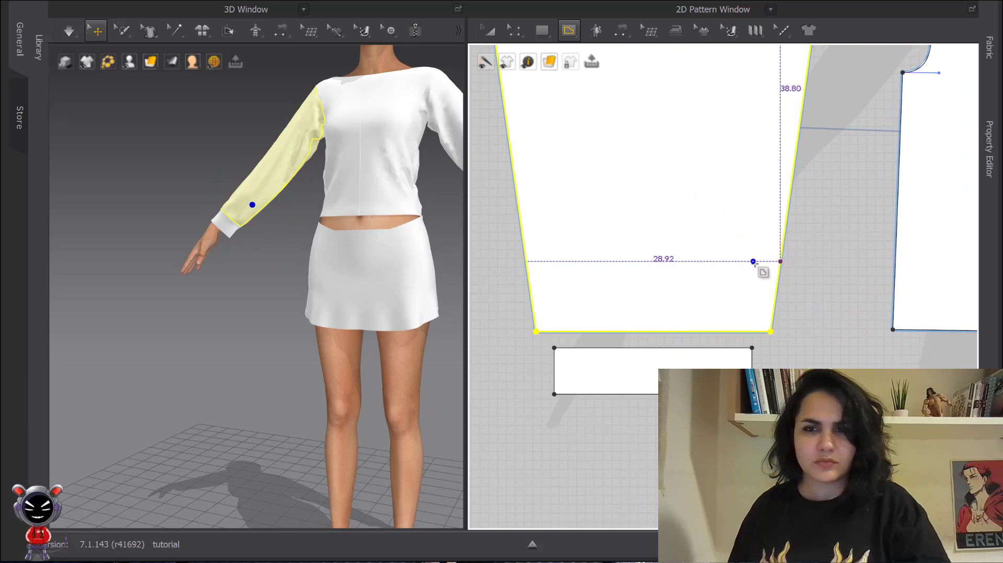
pyautogui.click(780, 261)
pyautogui.click(525, 261)
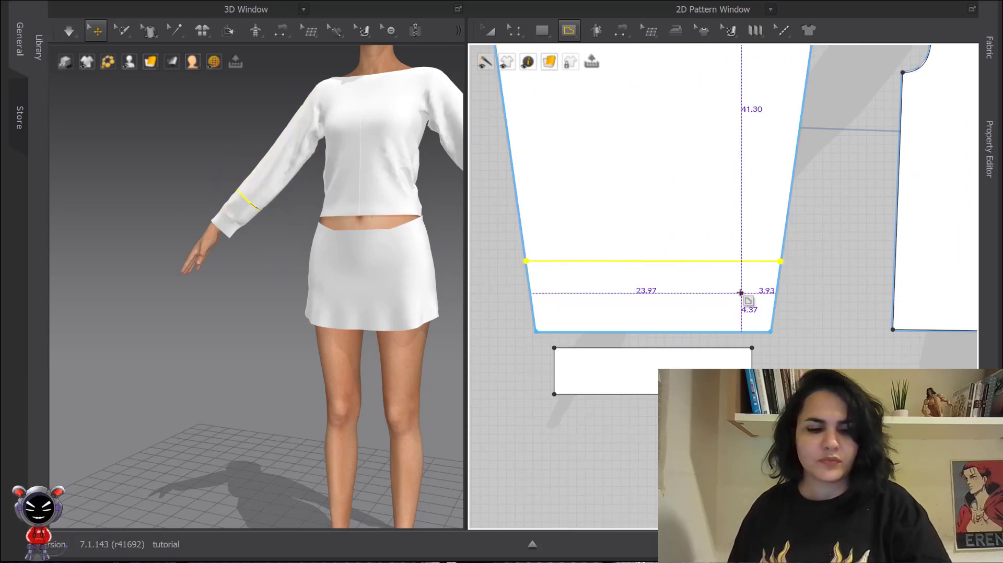
pyautogui.press('z')
pyautogui.rightClick(703, 260)
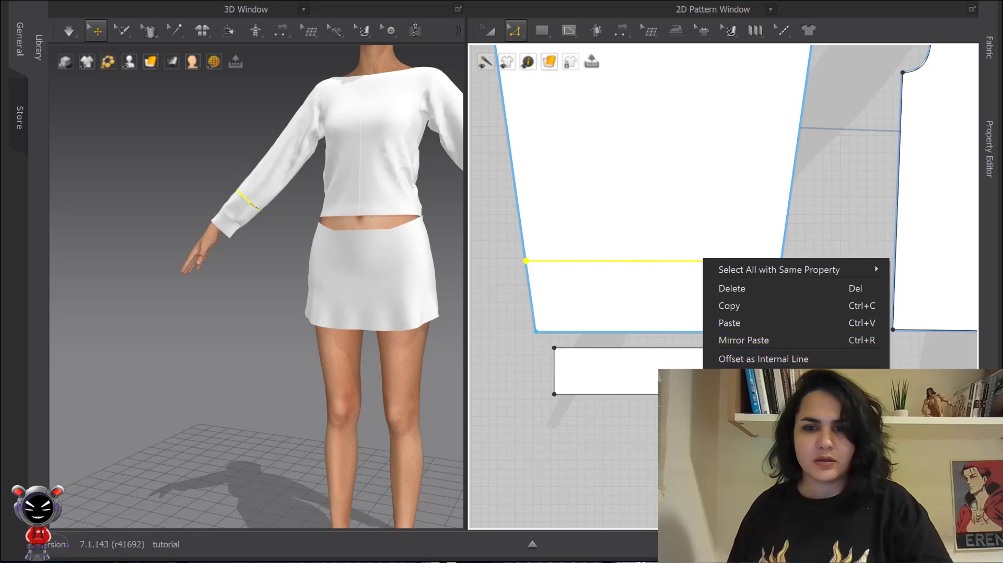
pyautogui.click(739, 439)
# - Move the cut-off lower sleeve band down so it sits below the shortened sleeve
pyautogui.scroll(-1, 706, 284)
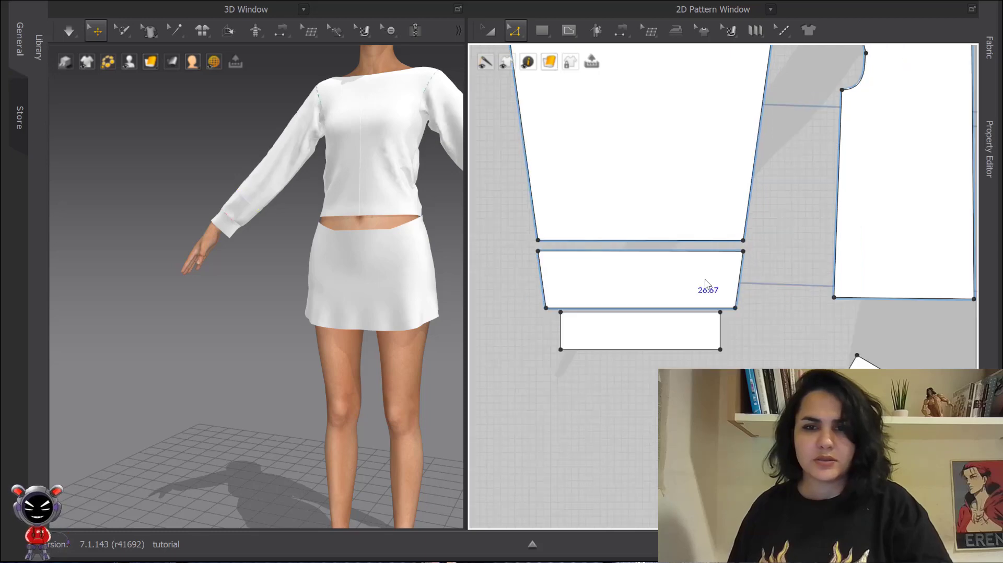
pyautogui.moveTo(705, 285); pyautogui.dragTo(714, 411, button='middle')
pyautogui.scroll(-1, 691, 278)
pyautogui.press('a')
pyautogui.moveTo(693, 282); pyautogui.dragTo(691, 221)
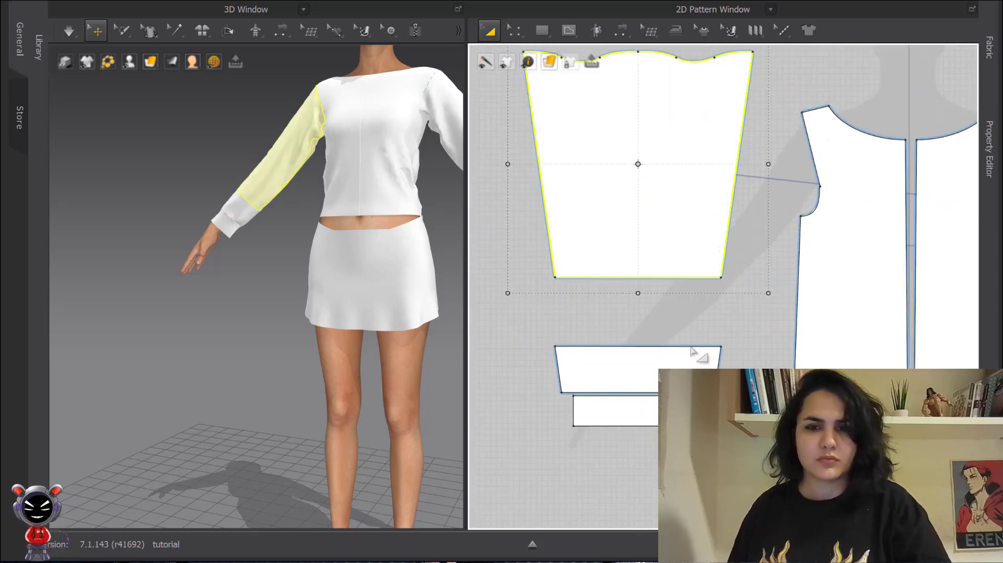
pyautogui.moveTo(692, 377); pyautogui.dragTo(694, 351)
pyautogui.click(750, 346)
pyautogui.scroll(3, 707, 297)
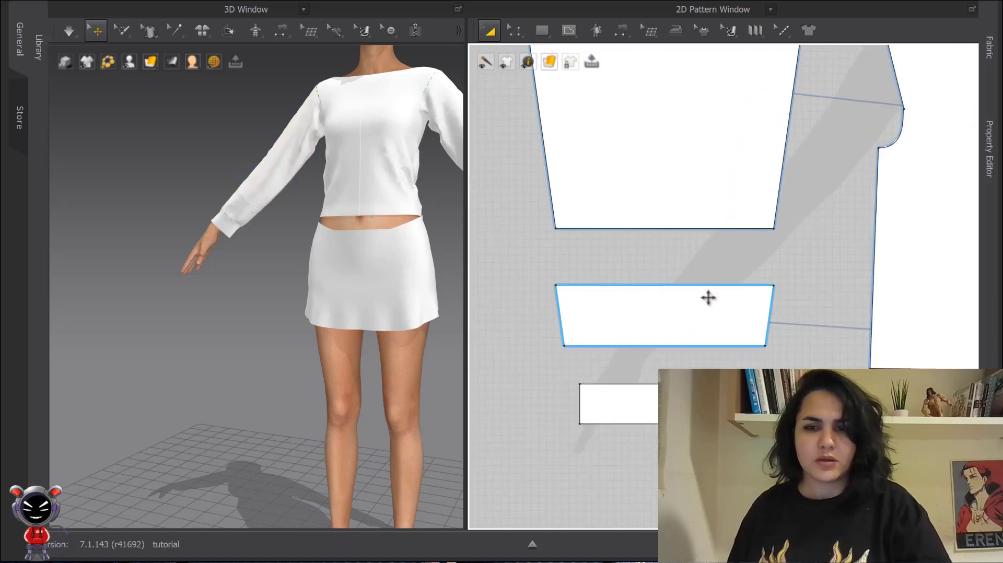
# - Split the sleeve band's top edge uniformly into 3 segments
pyautogui.press('z')
pyautogui.rightClick(675, 288)
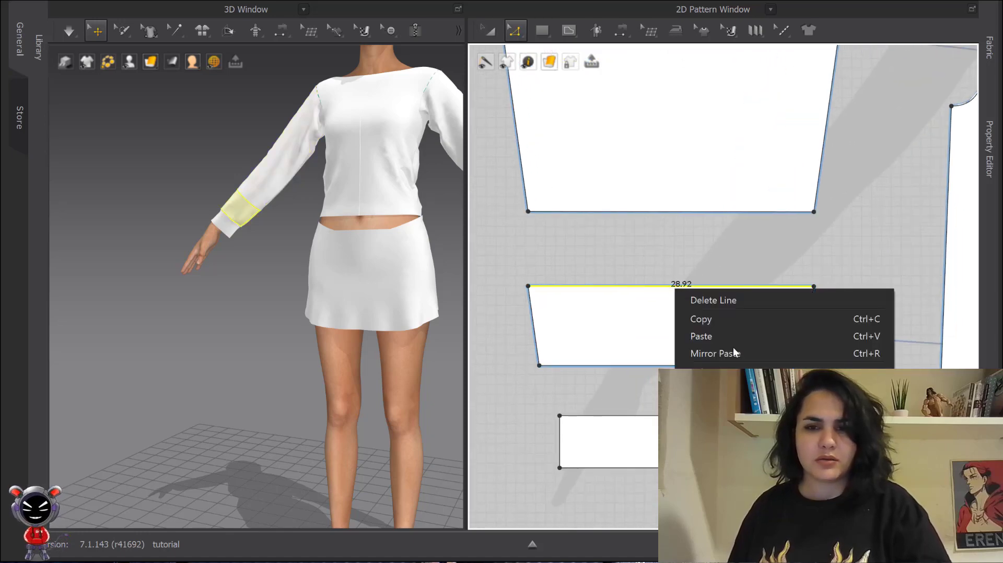
pyautogui.click(702, 373)
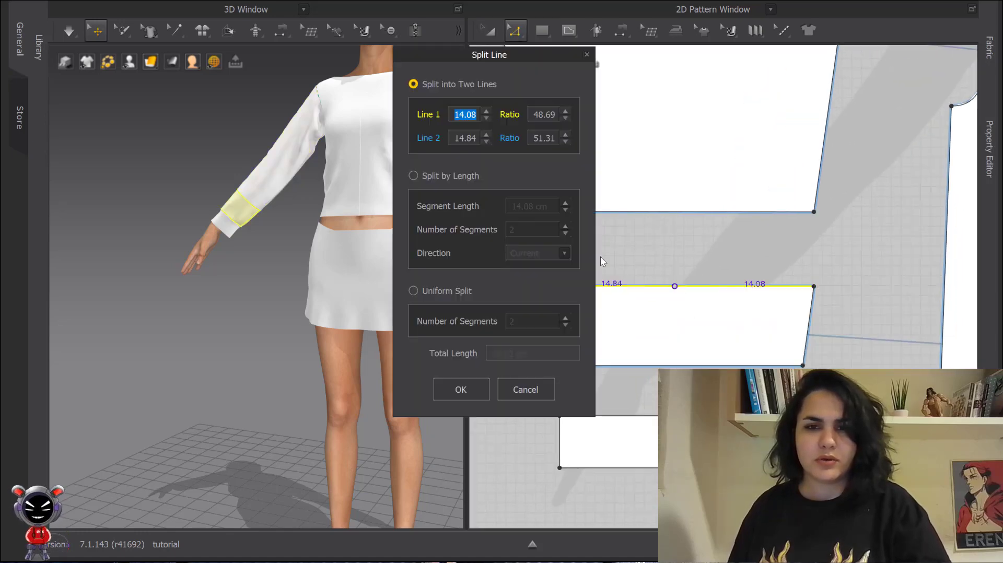
pyautogui.click(413, 292)
pyautogui.write('3')
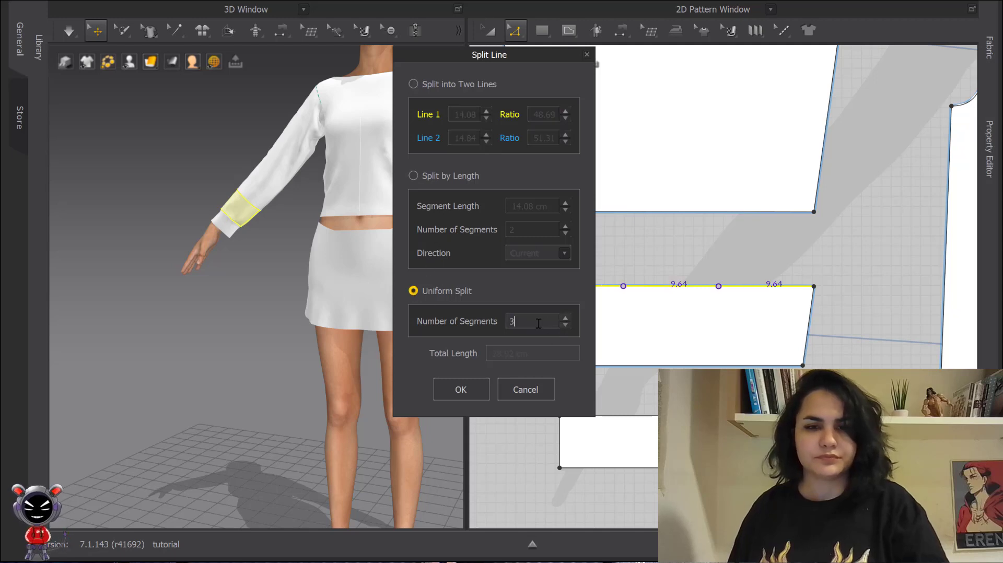
pyautogui.click(461, 390)
# - Split the sleeve's hem edge uniformly into 3 segments
pyautogui.rightClick(658, 211)
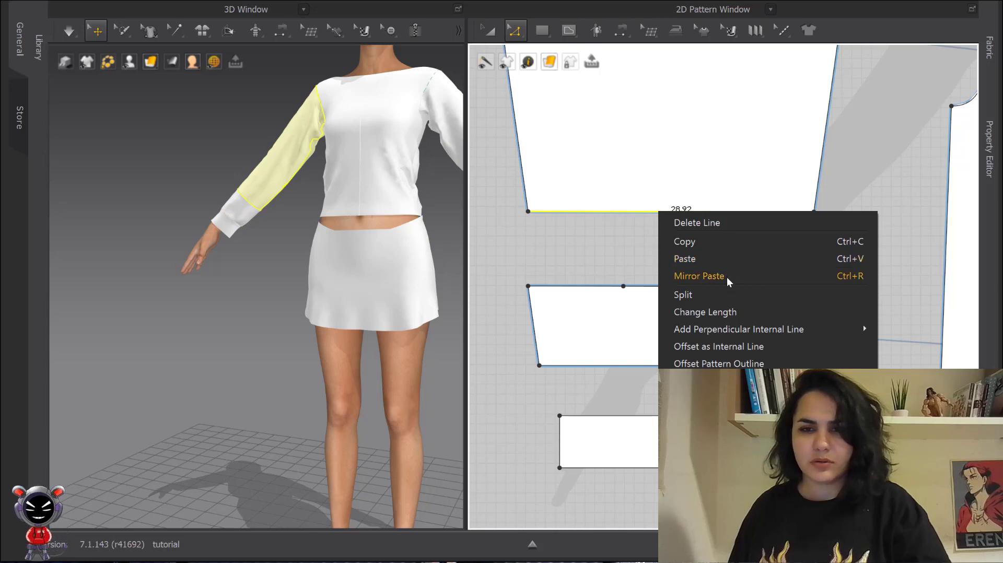
pyautogui.click(721, 293)
pyautogui.write('3')
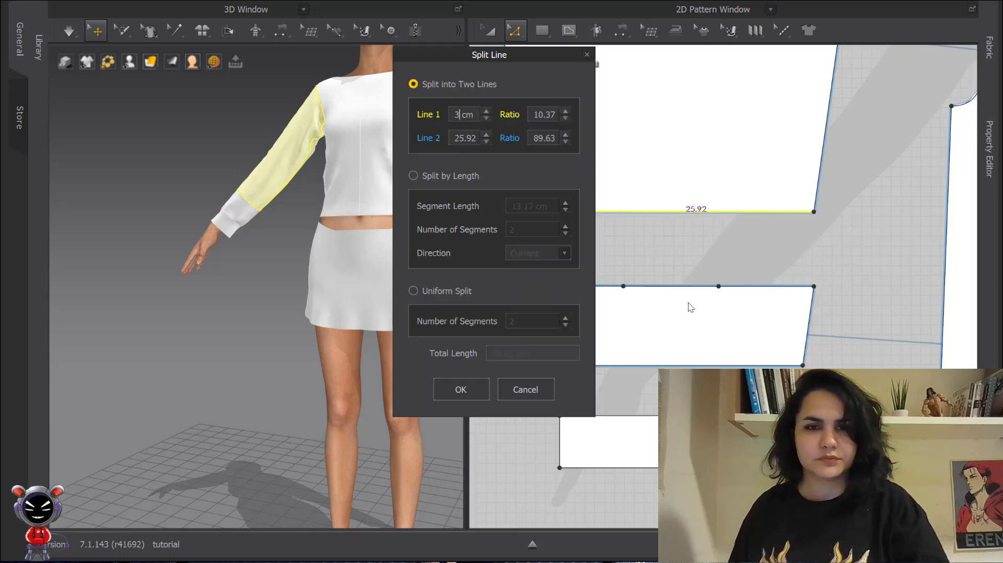
pyautogui.click(413, 291)
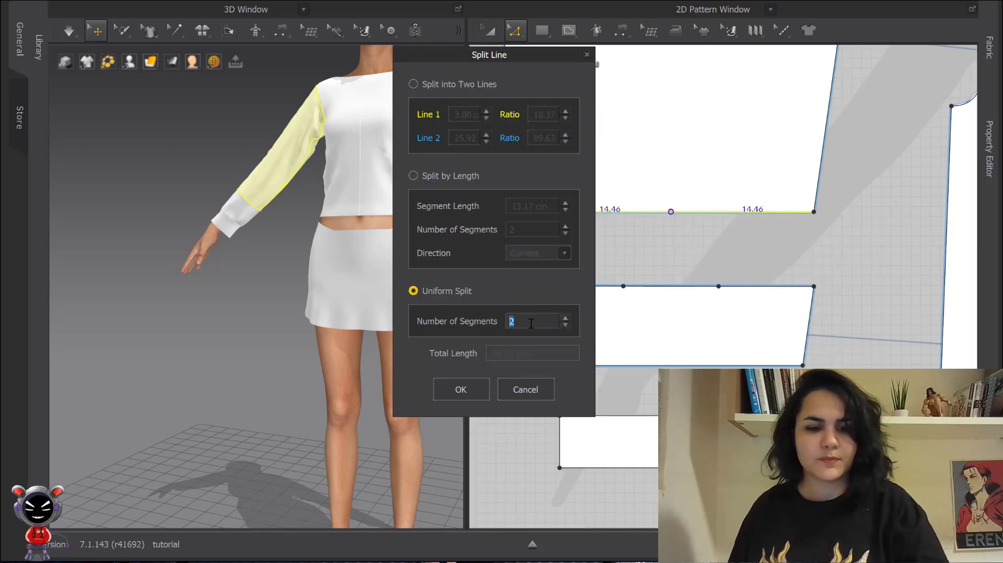
pyautogui.write('3')
pyautogui.click(460, 387)
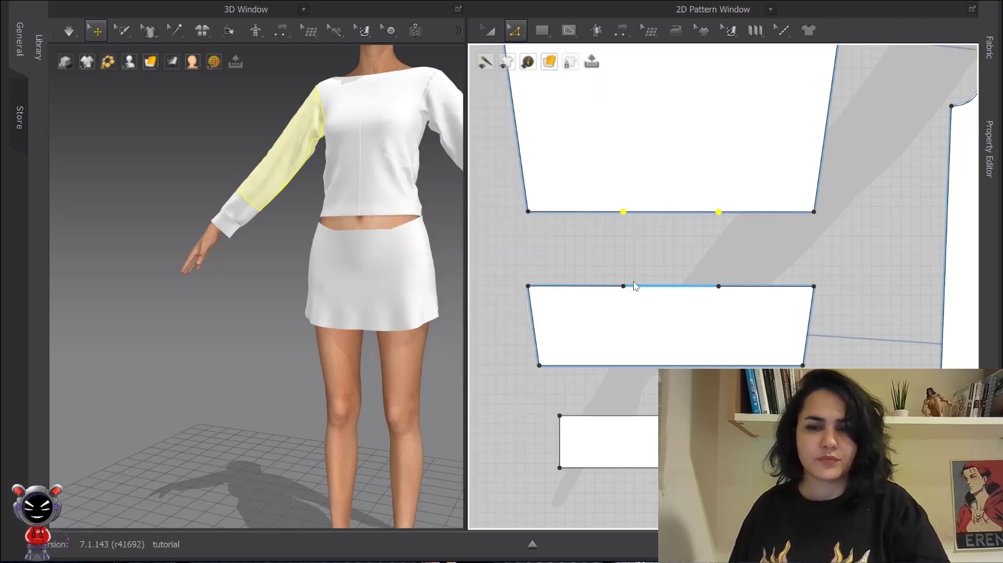
# - Slash & Spread the sleeve from cap to hem, rotating the outer side with an 18 cm spread distance
pyautogui.scroll(-3, 625, 284)
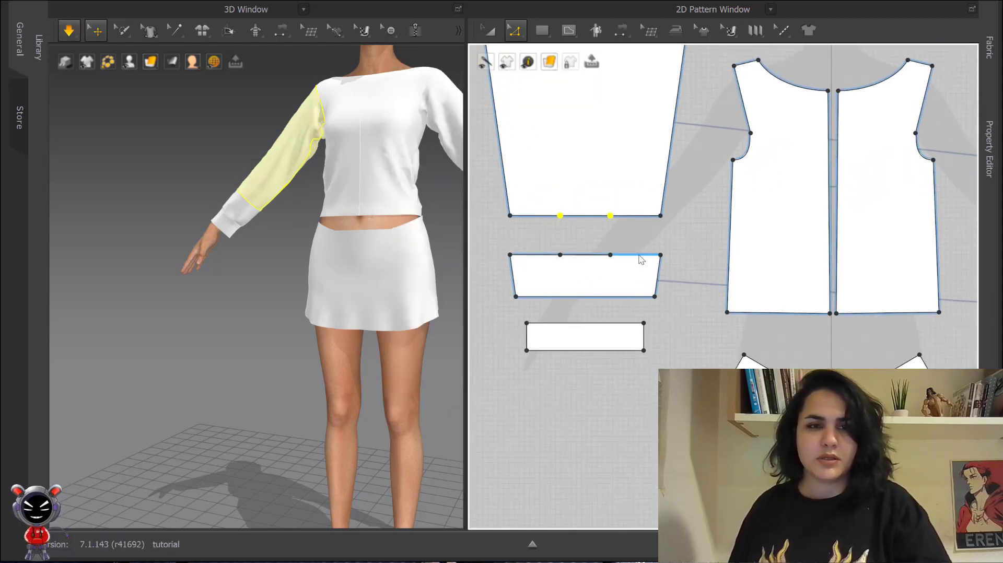
pyautogui.moveTo(646, 232); pyautogui.dragTo(687, 291, button='middle')
pyautogui.click(517, 30)
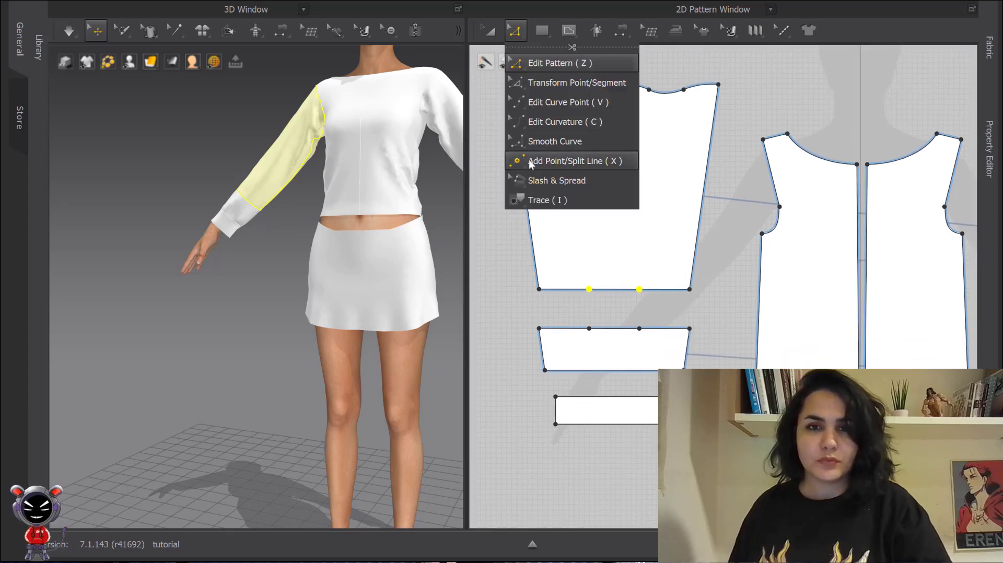
pyautogui.click(533, 177)
pyautogui.click(650, 91)
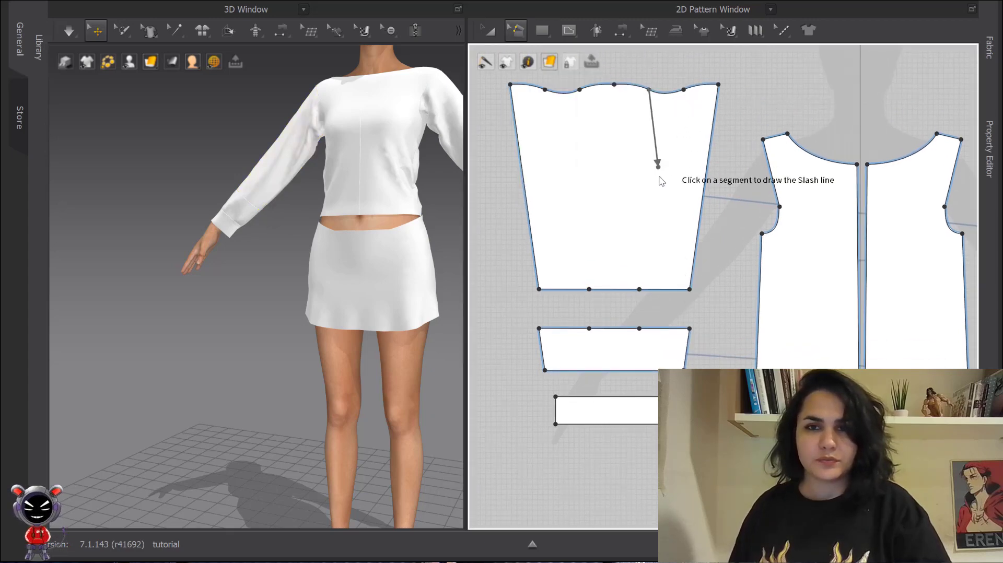
pyautogui.click(642, 288)
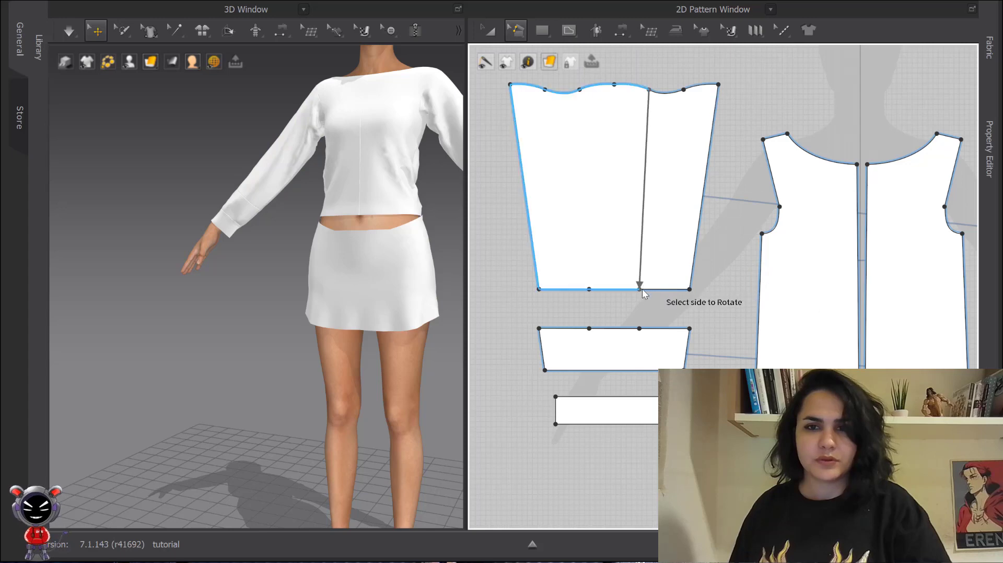
pyautogui.click(666, 260)
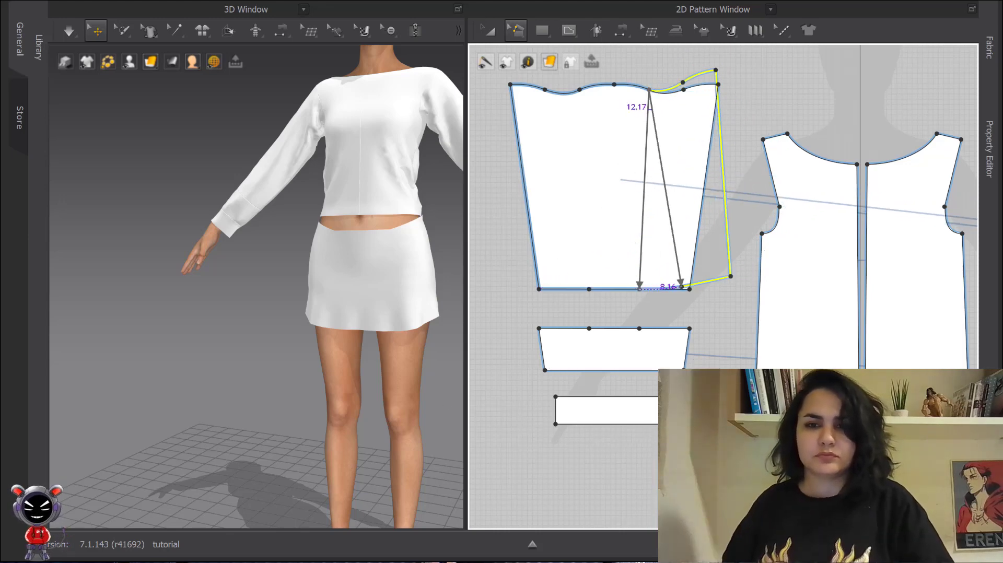
pyautogui.click(725, 251)
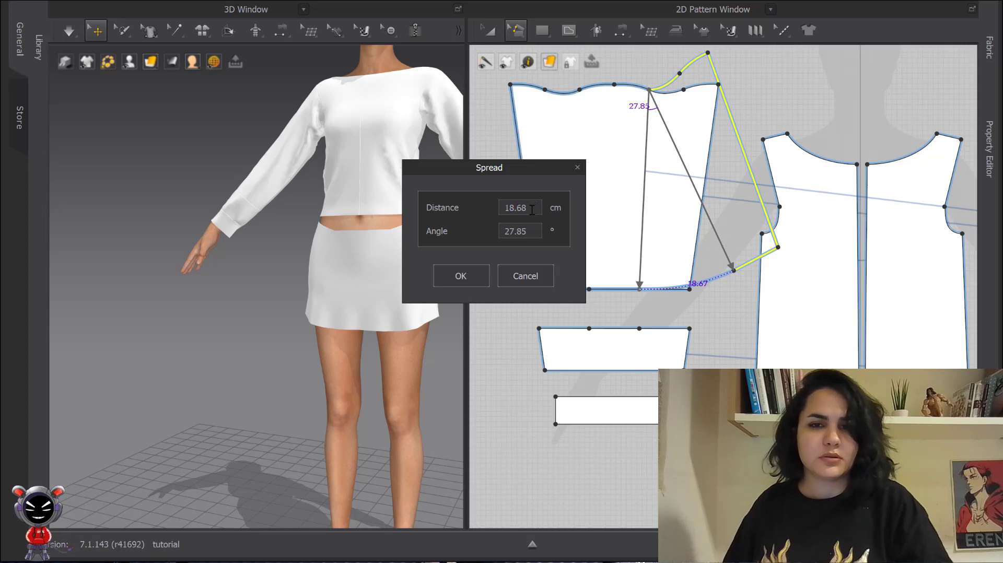
pyautogui.write('1')
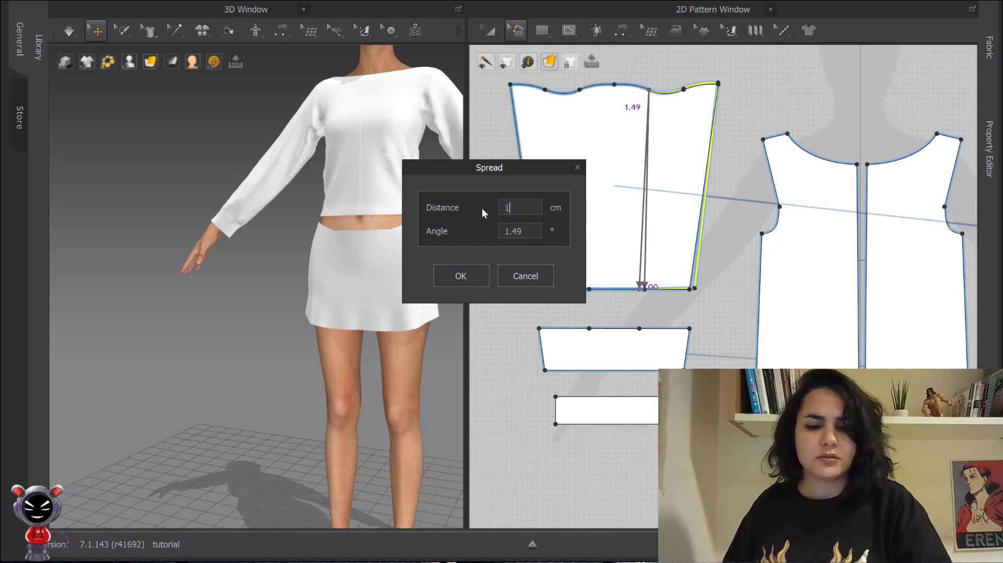
pyautogui.write('8')
pyautogui.click(473, 277)
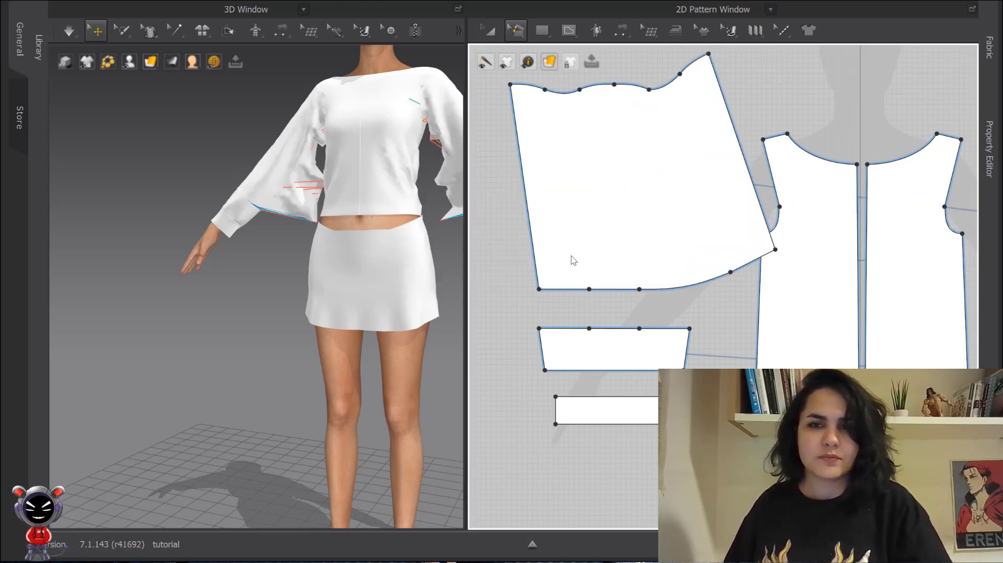
# - Slash & Spread the sleeve along its other third line from cap to hem, rotating the opposite side with an 18 cm spread, and simulate
pyautogui.click(579, 90)
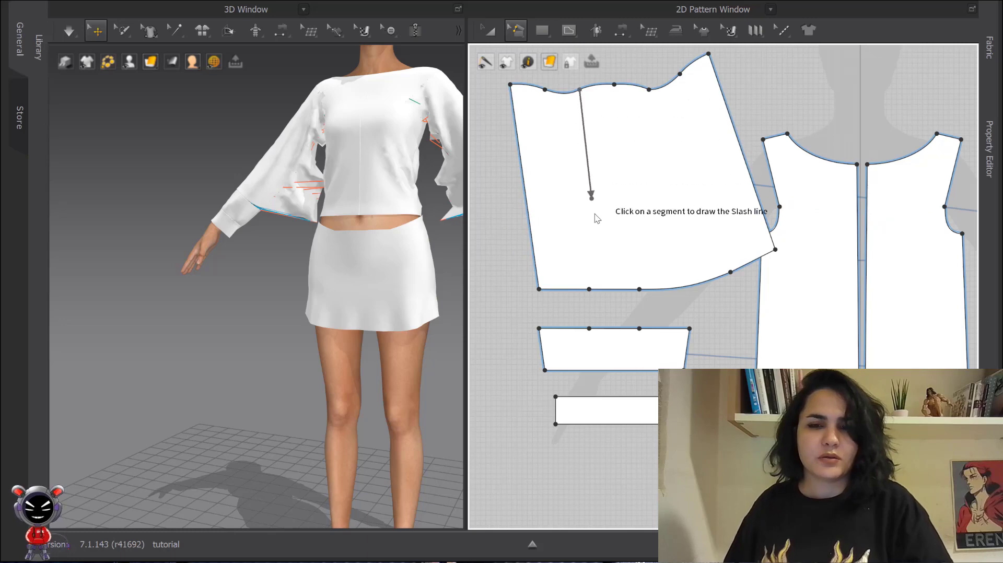
pyautogui.click(589, 289)
pyautogui.click(558, 268)
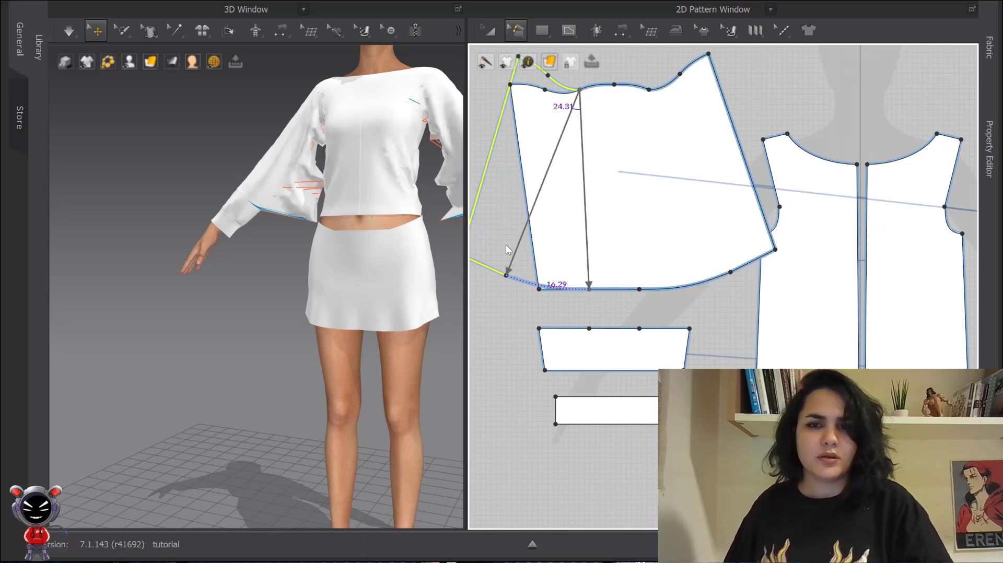
pyautogui.click(497, 240)
pyautogui.write('1')
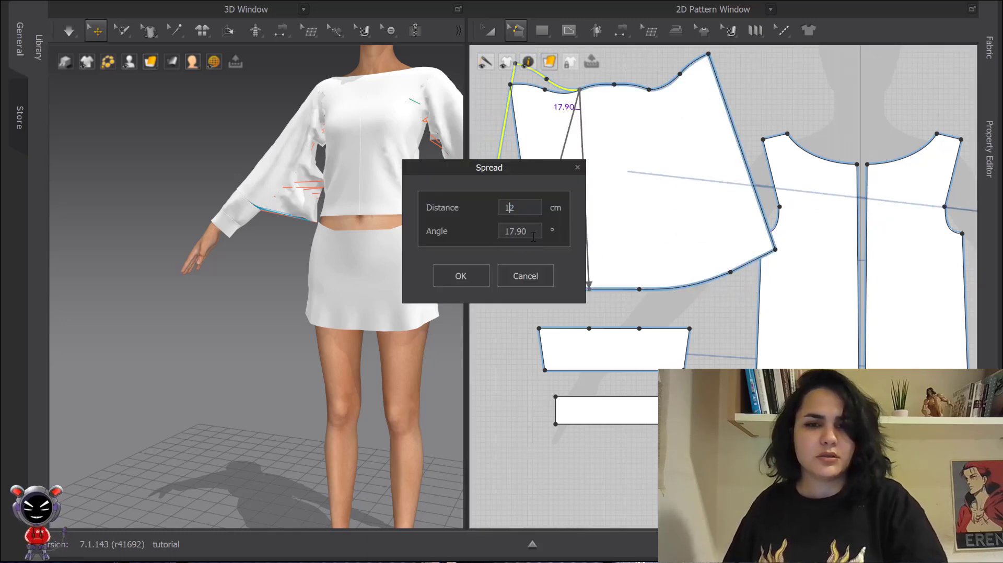
pyautogui.write('82.00')
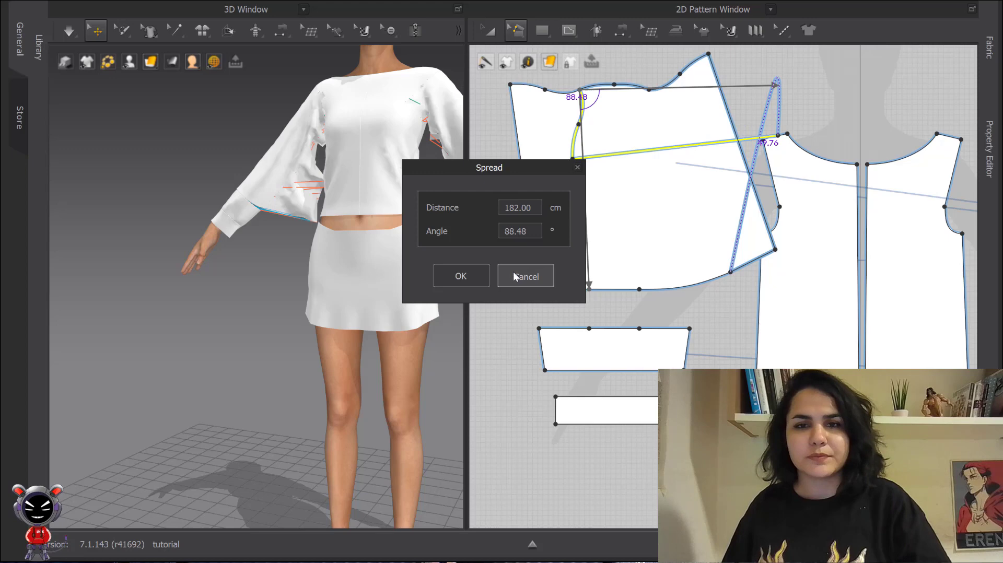
pyautogui.click(526, 275)
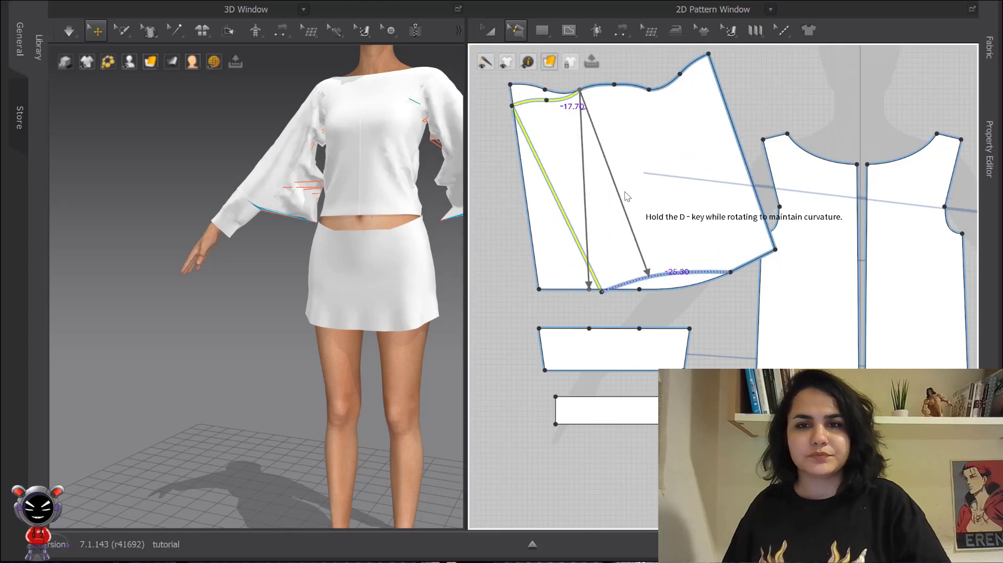
pyautogui.click(531, 167)
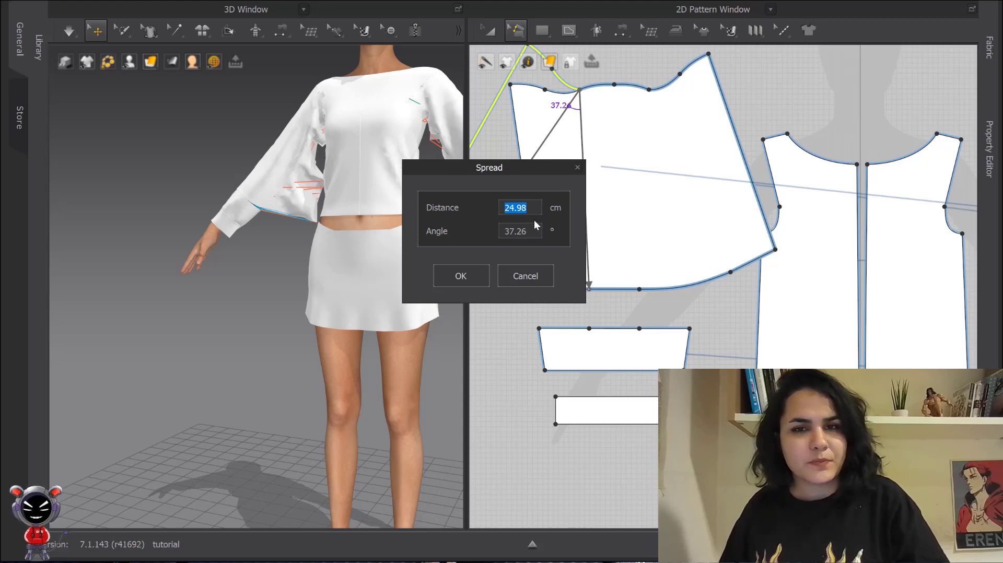
pyautogui.write('18')
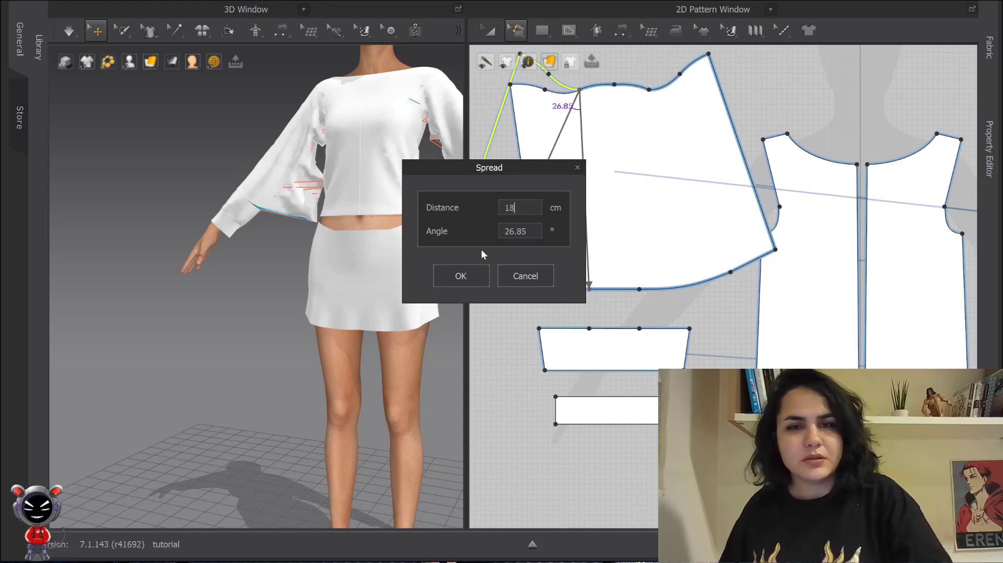
pyautogui.click(461, 277)
pyautogui.press('space')
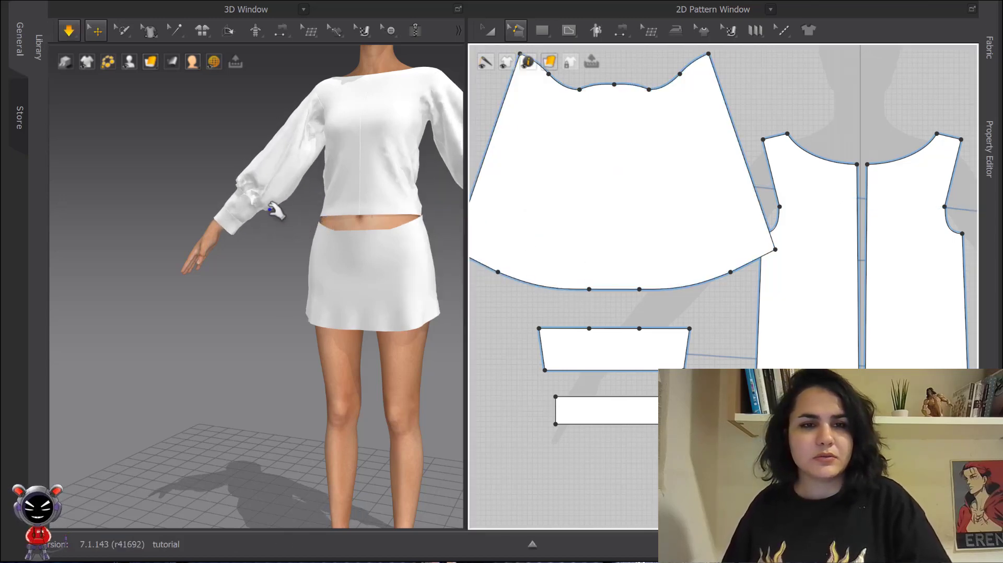
pyautogui.press('space')
# - Slash & Spread the cuff band from its middle hem point to the top, spreading the right side 18 cm, then undo it
pyautogui.scroll(3, 252, 201)
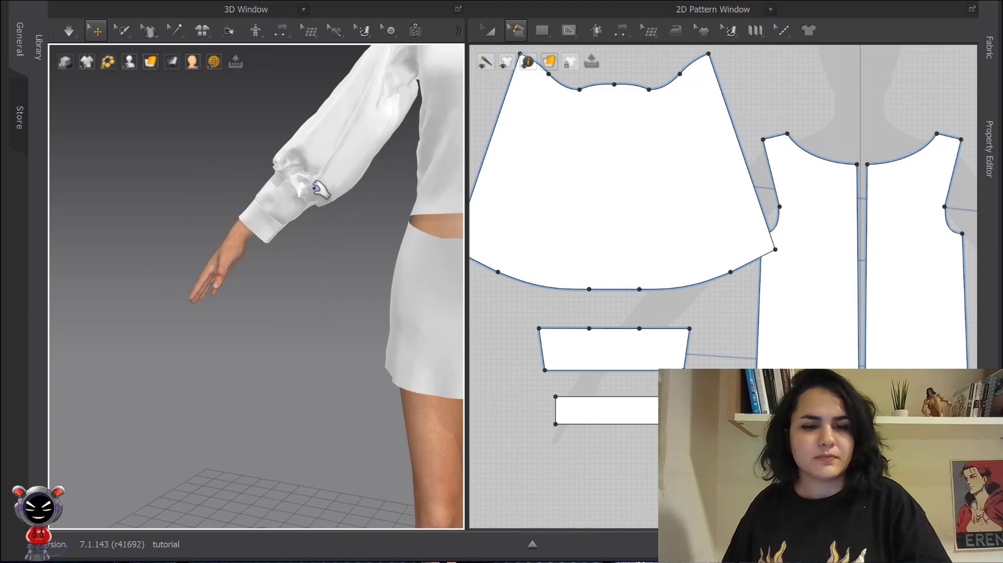
pyautogui.moveTo(313, 188); pyautogui.dragTo(267, 201, button='right')
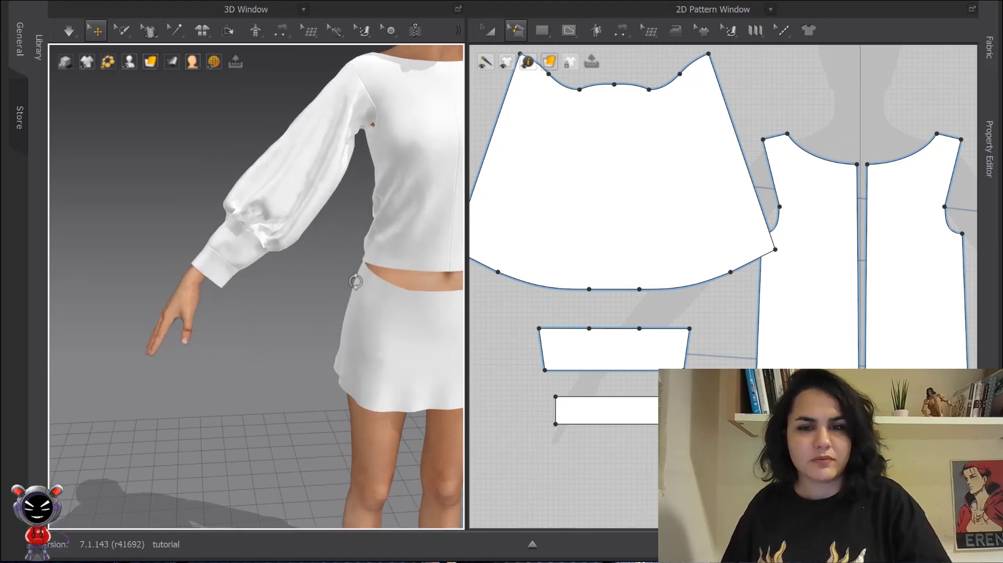
pyautogui.scroll(3, 677, 364)
pyautogui.moveTo(672, 311); pyautogui.dragTo(674, 225, button='right')
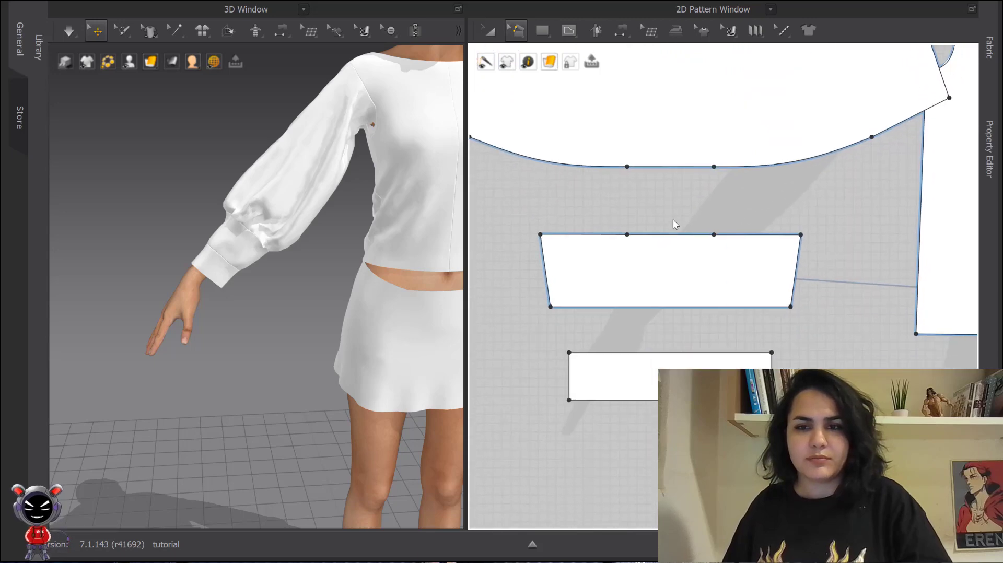
pyautogui.click(714, 307)
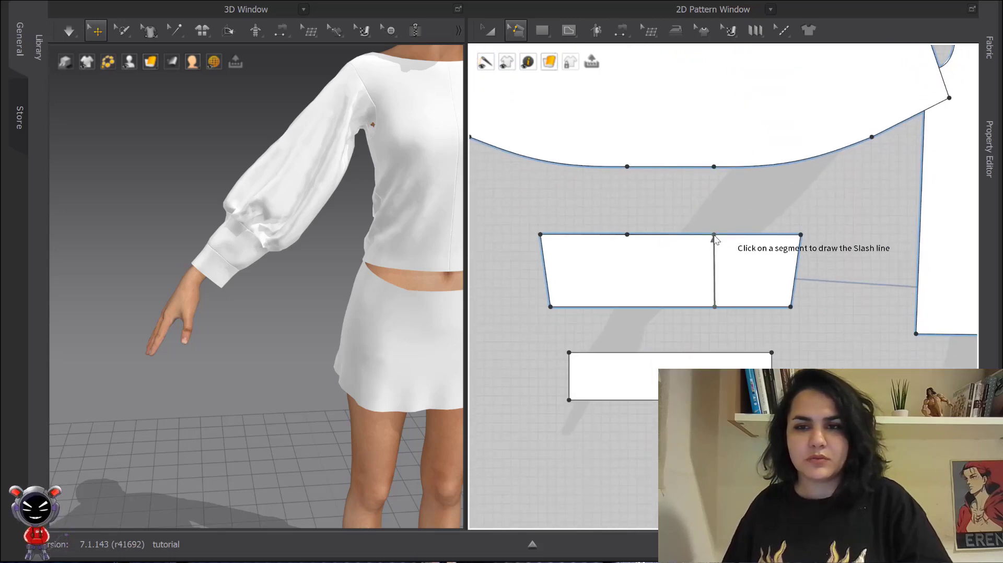
pyautogui.click(714, 235)
pyautogui.moveTo(735, 248); pyautogui.dragTo(772, 263)
pyautogui.press('Return')
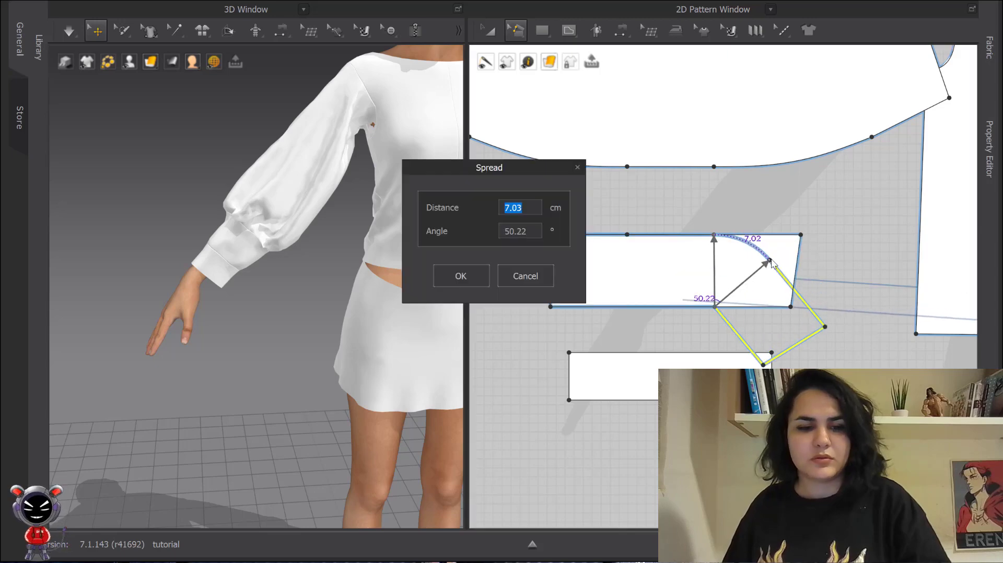
pyautogui.write('16')
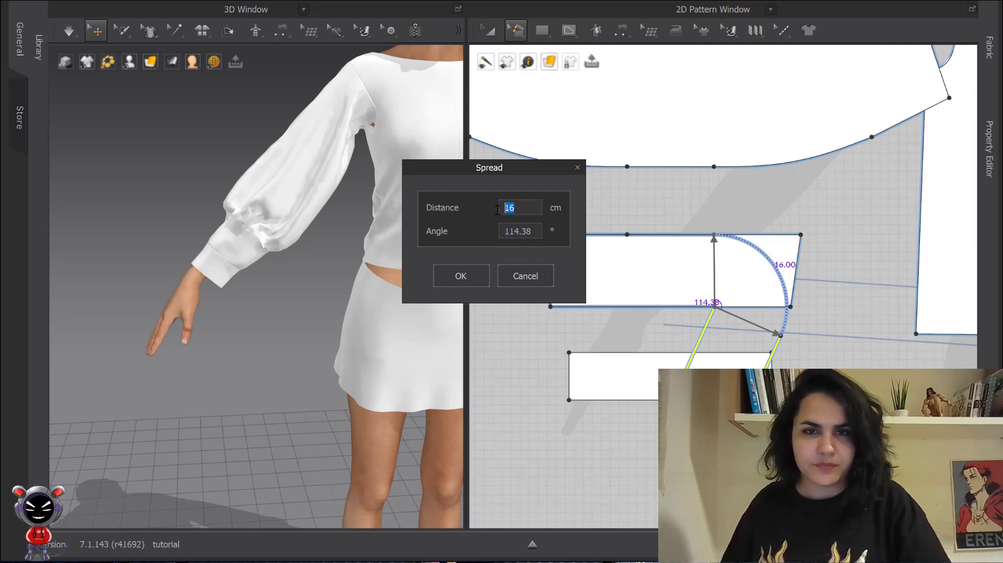
pyautogui.write('18')
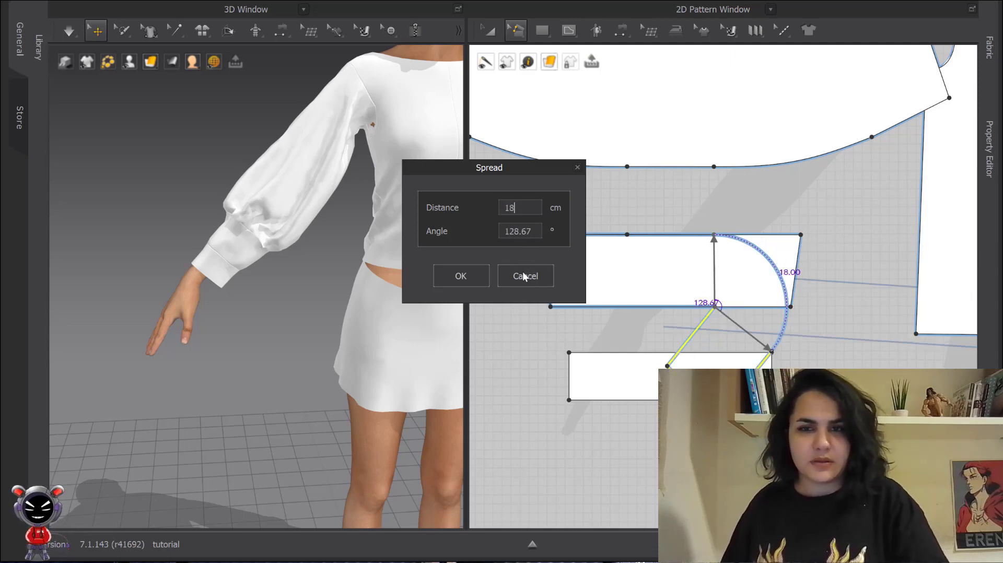
pyautogui.click(460, 276)
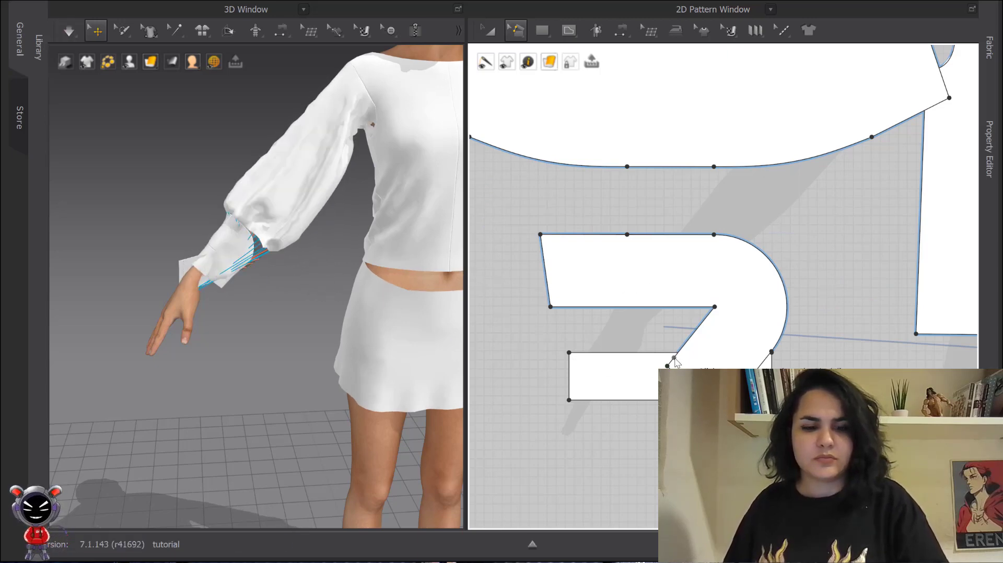
pyautogui.hotkey('ctrl', 'z')
# - Slash & Spread the cuff band from its middle hem point to the top, rotating the right side with an 18 cm spread, and simulate
pyautogui.press('space')
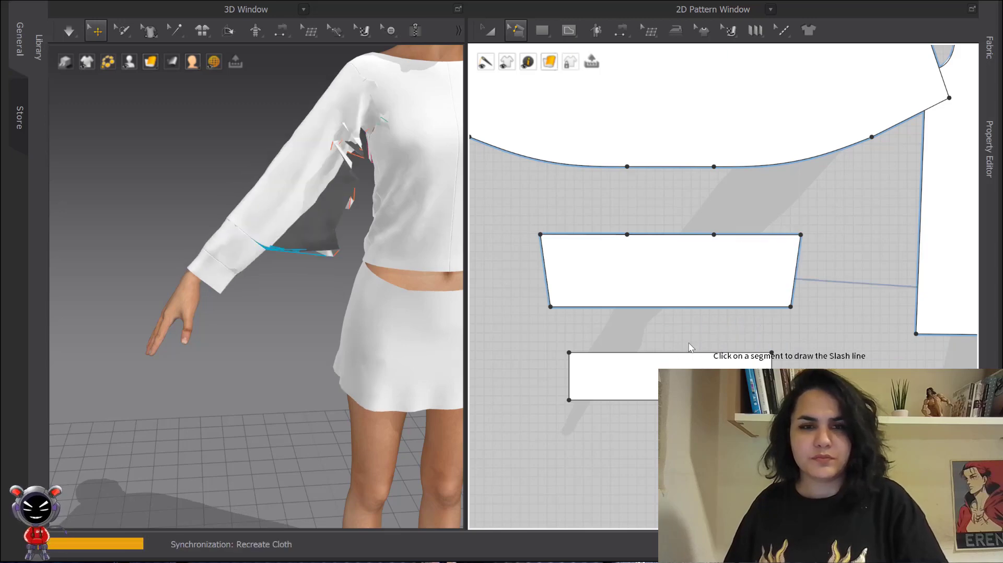
pyautogui.press('space')
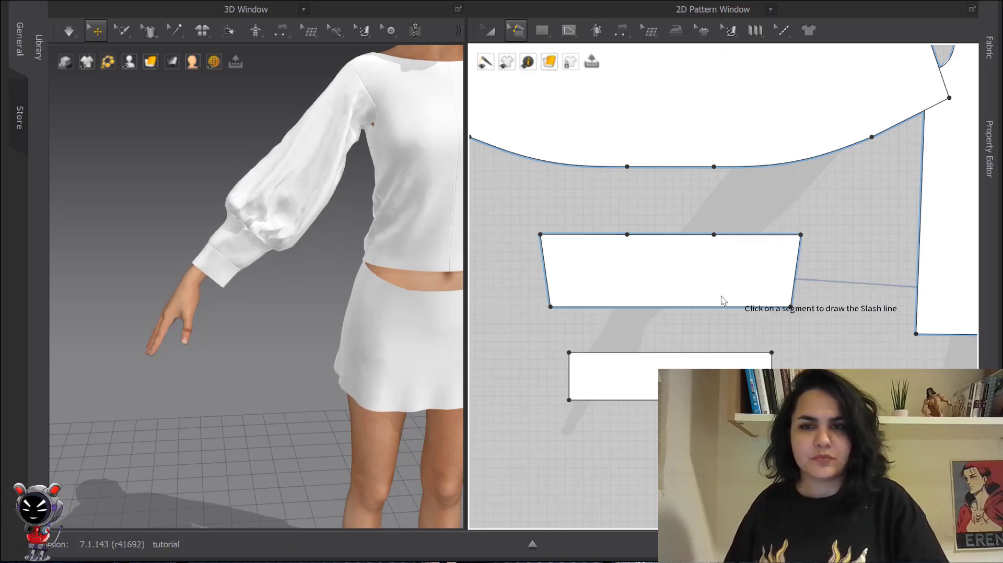
pyautogui.click(716, 307)
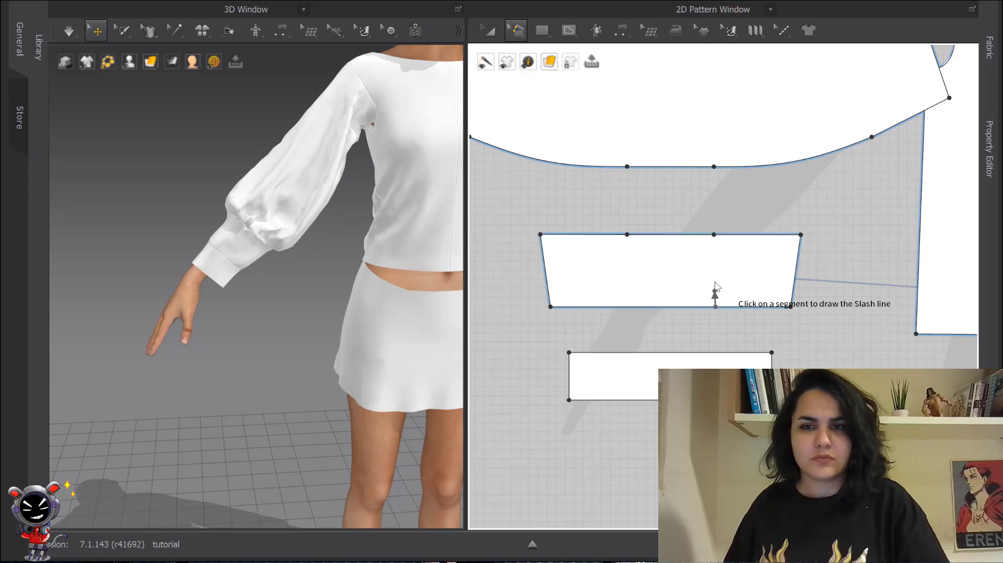
pyautogui.click(714, 235)
pyautogui.click(741, 256)
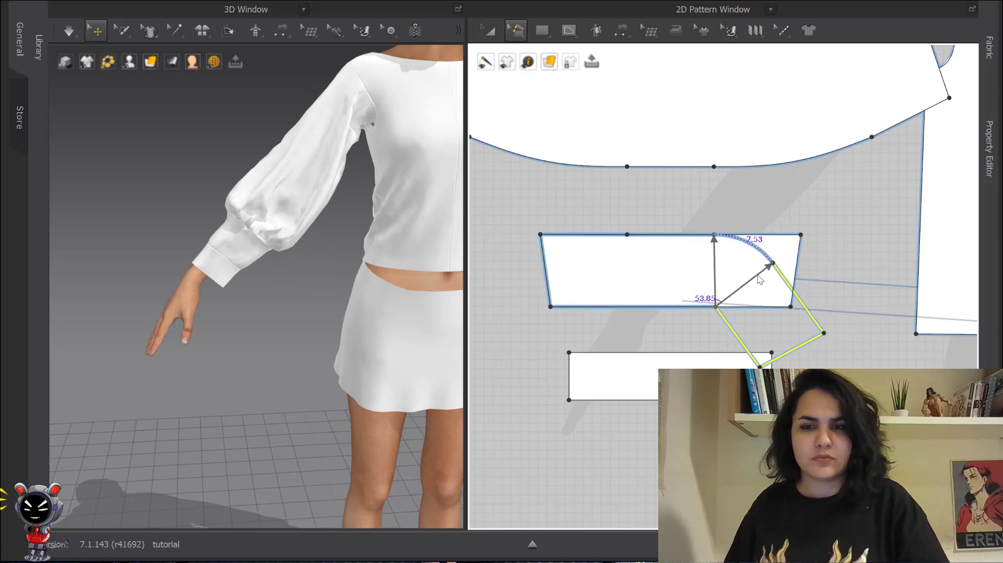
pyautogui.click(760, 281)
pyautogui.write('1')
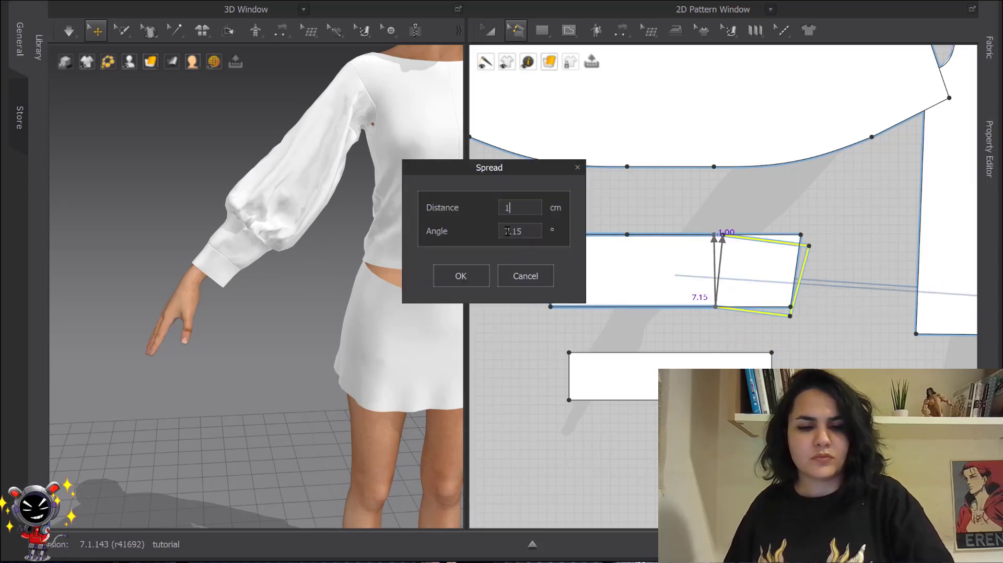
pyautogui.write('8')
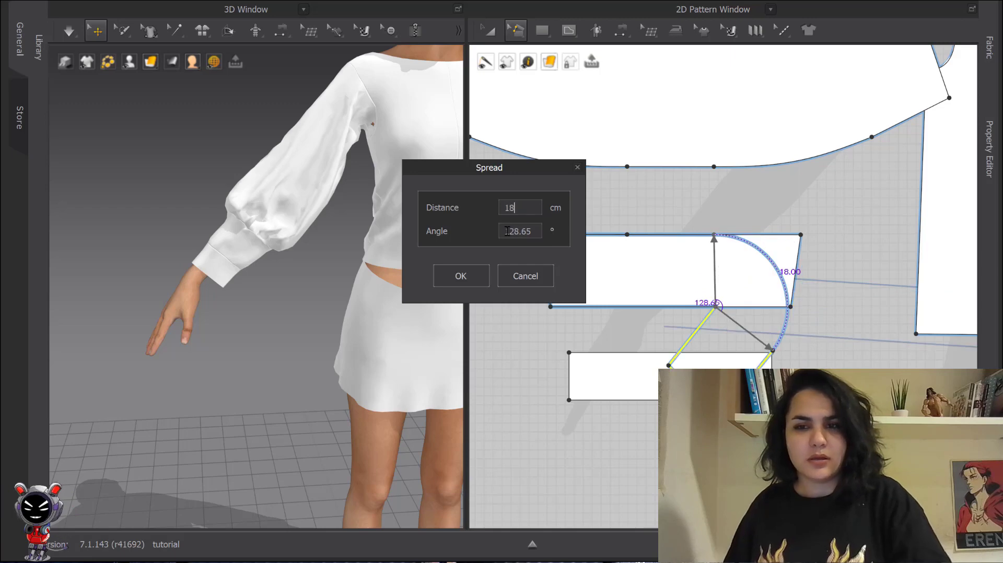
pyautogui.click(473, 268)
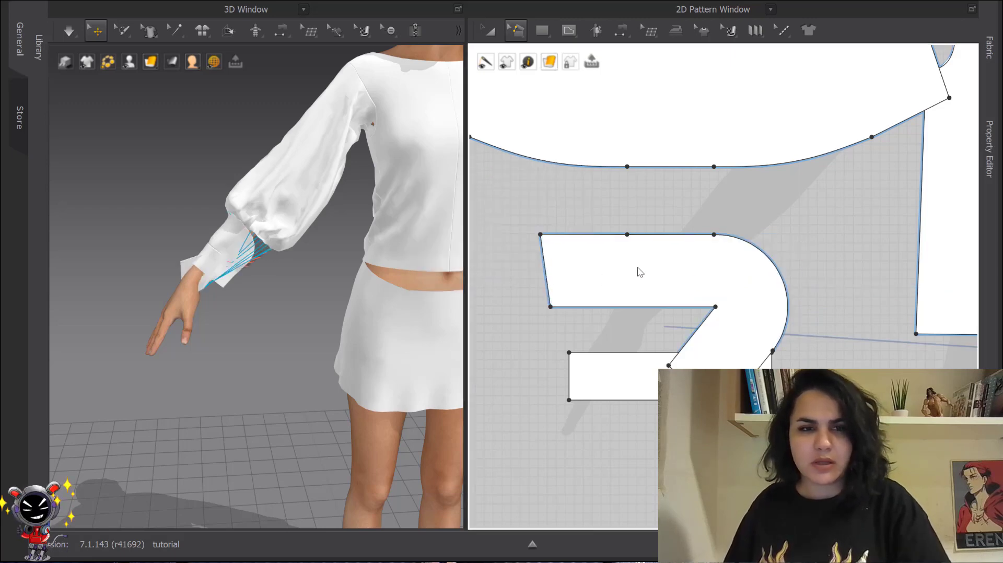
pyautogui.press('space')
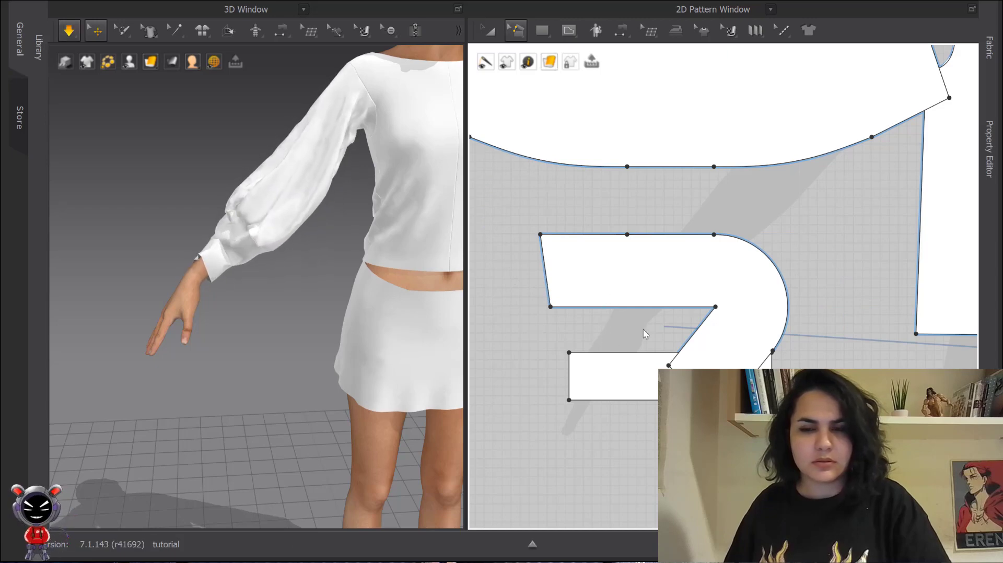
pyautogui.press('space')
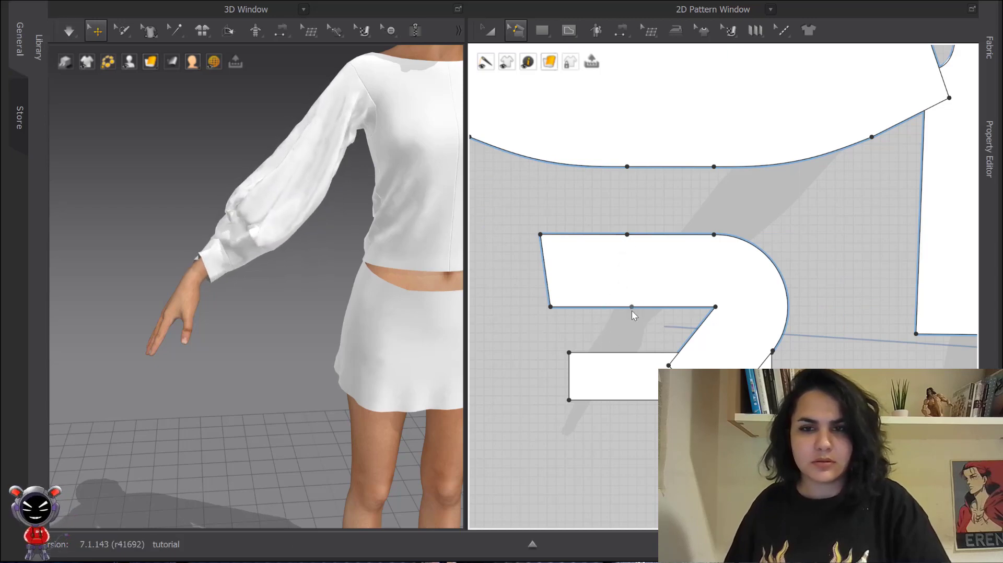
# - Try to Slash & Spread the cuff band at its left third point, rotating the left side with a 10 cm spread
pyautogui.click(629, 308)
pyautogui.click(627, 235)
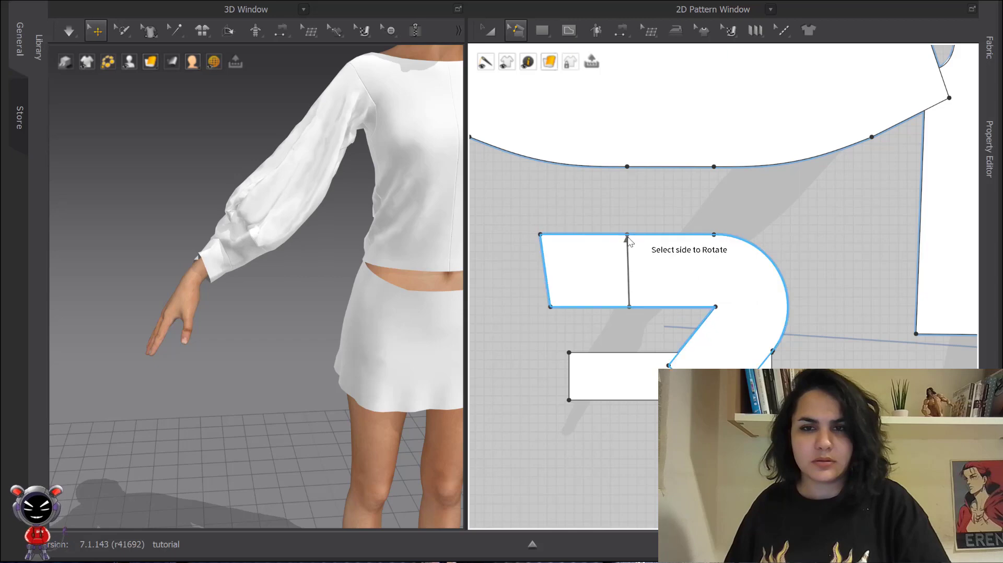
pyautogui.click(604, 252)
pyautogui.click(592, 312)
pyautogui.write('15')
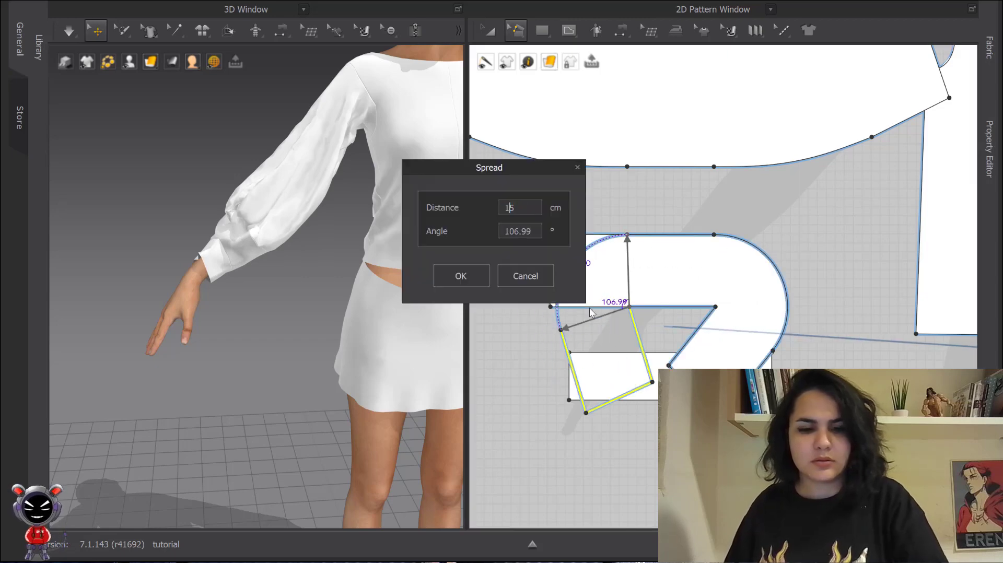
pyautogui.write('8')
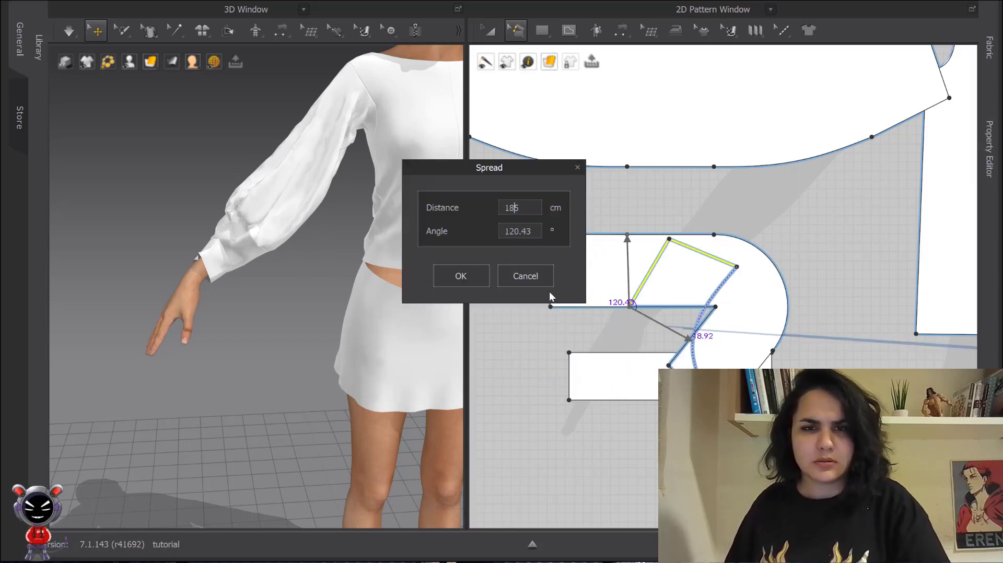
pyautogui.click(543, 280)
pyautogui.click(595, 312)
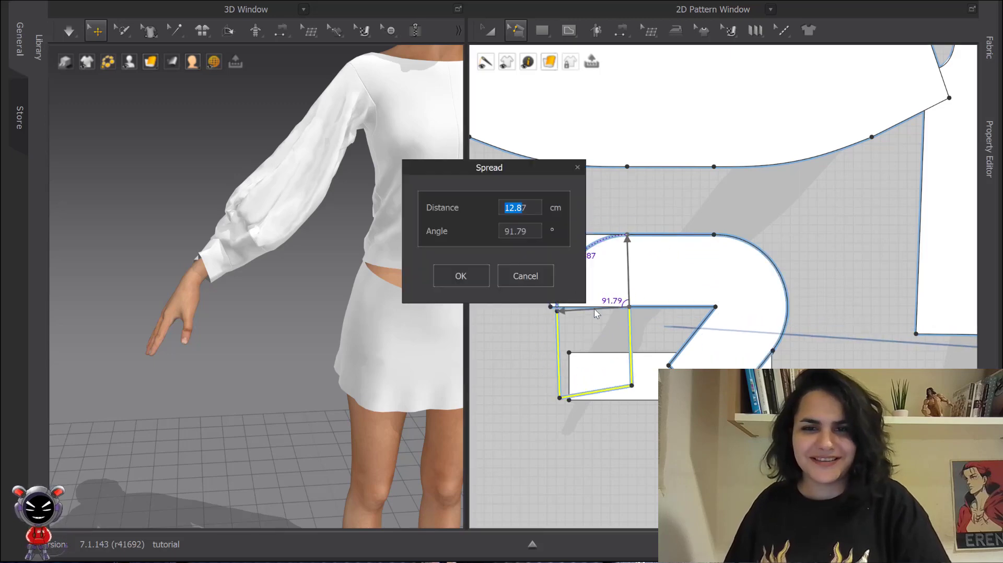
pyautogui.write('1')
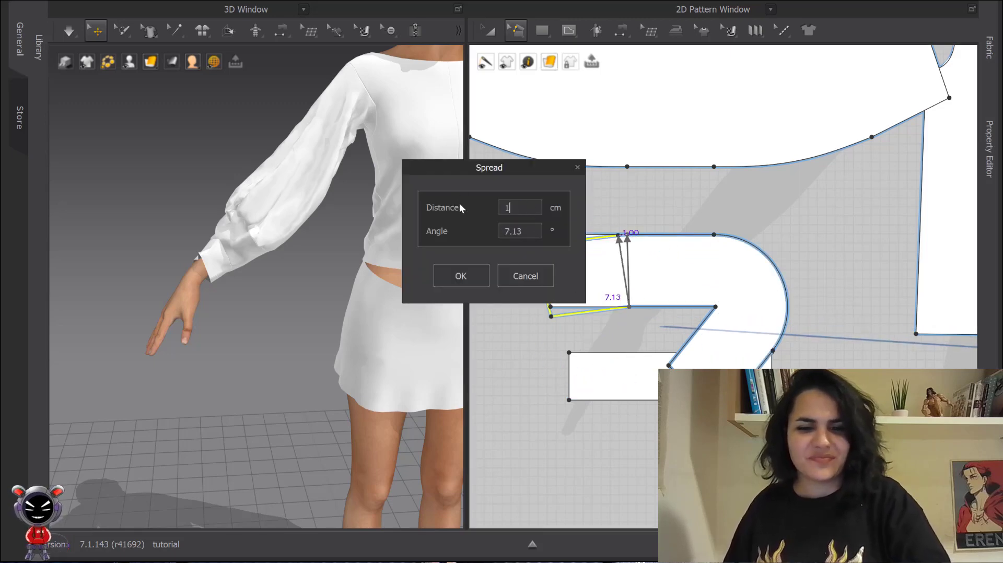
pyautogui.write('0')
pyautogui.click(468, 276)
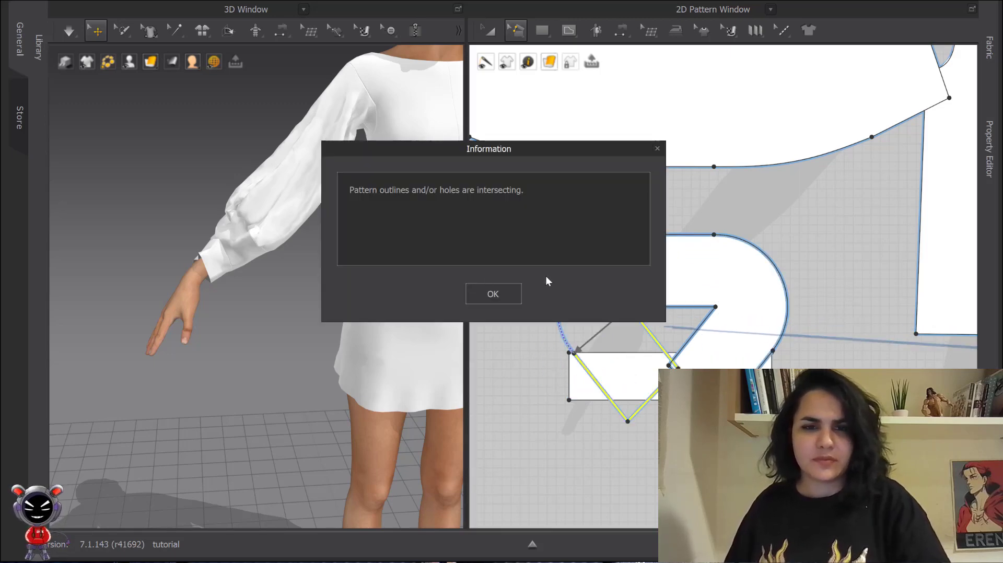
pyautogui.click(503, 292)
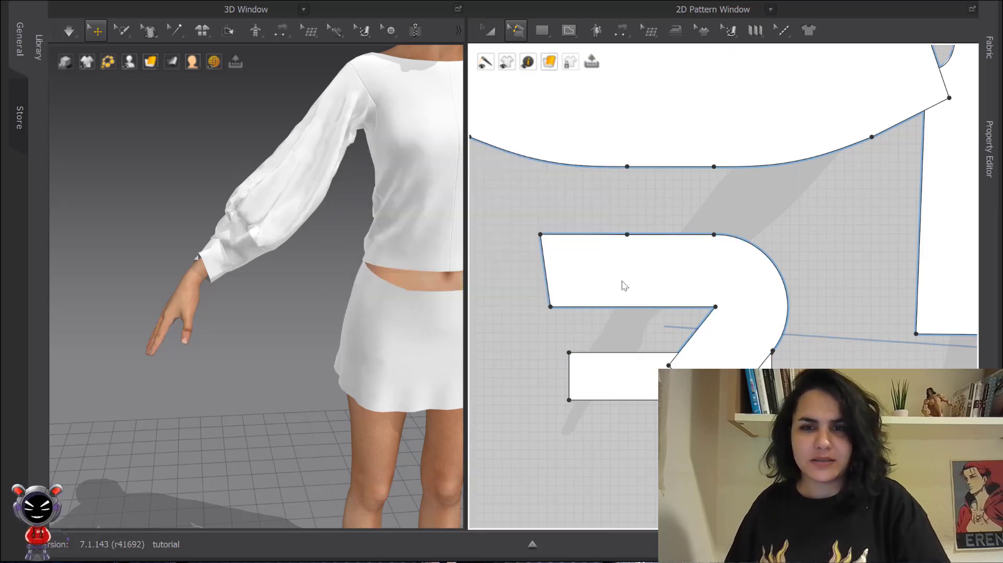
# - Slash & Spread the cuff band at its left third from hem to top, rotating the left side with a 15 cm spread, and simulate
pyautogui.click(622, 307)
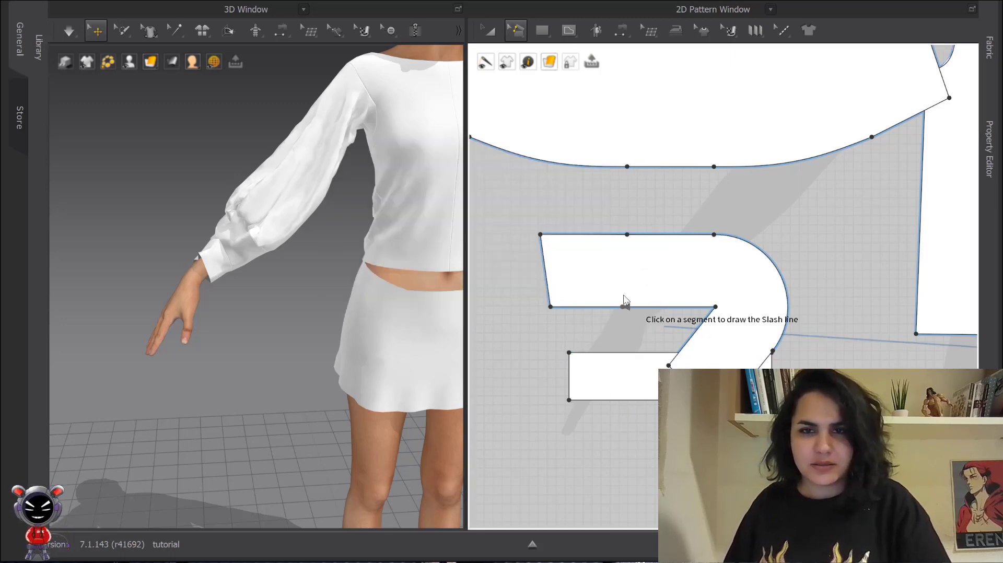
pyautogui.click(626, 235)
pyautogui.click(598, 255)
pyautogui.click(571, 284)
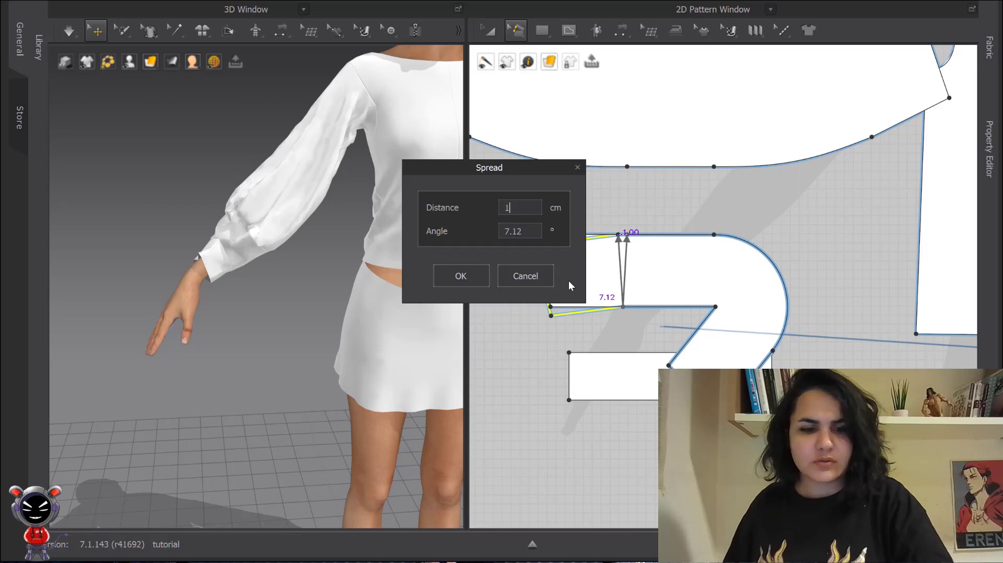
pyautogui.write('3')
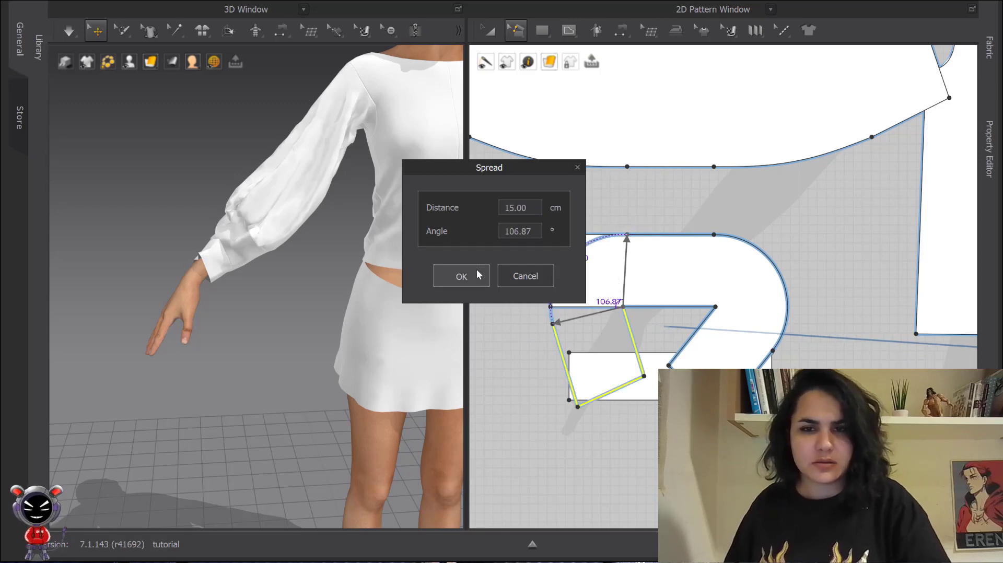
pyautogui.click(460, 273)
pyautogui.press('space')
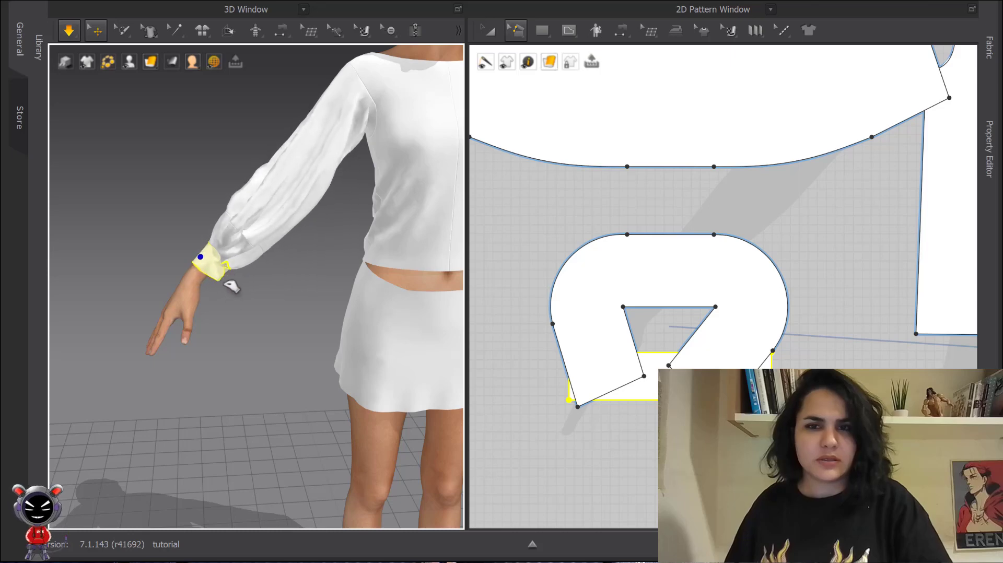
pyautogui.press('space')
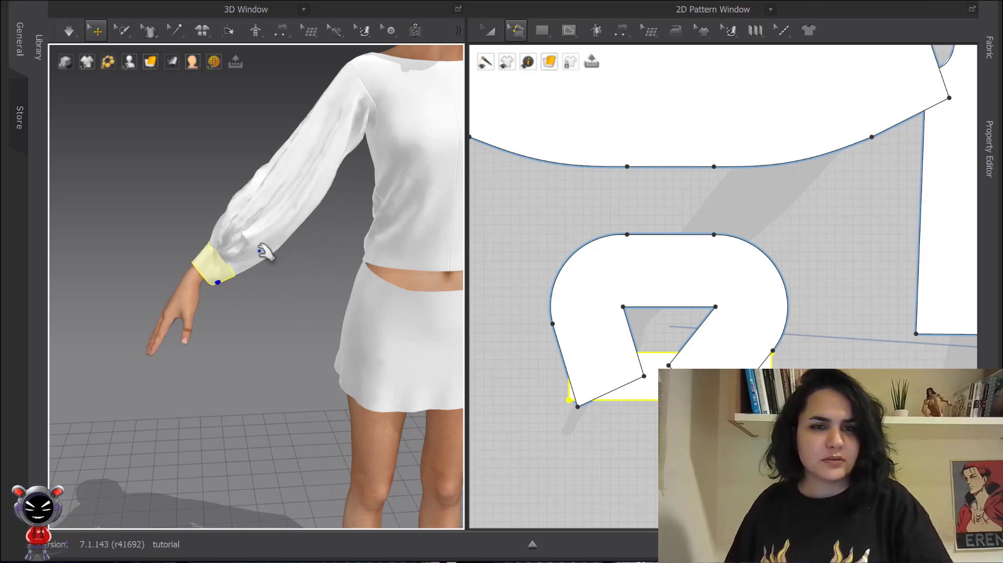
# - Change the base coat fabric's color to a dark red
pyautogui.moveTo(260, 225); pyautogui.dragTo(384, 234, button='right')
pyautogui.scroll(3, 189, 226)
pyautogui.moveTo(188, 226); pyautogui.dragTo(346, 365, button='middle')
pyautogui.scroll(-1, 316, 330)
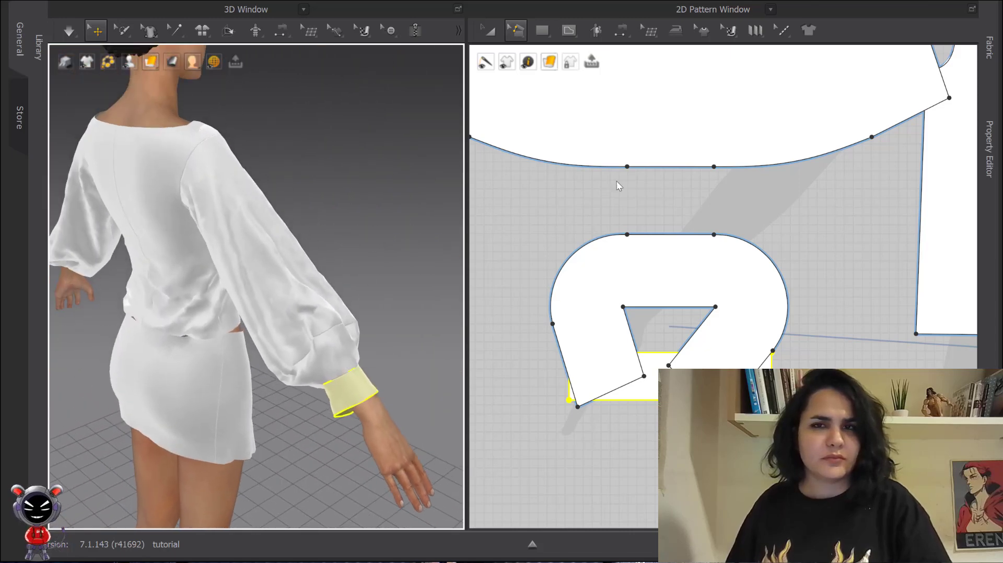
pyautogui.click(988, 47)
pyautogui.click(890, 84)
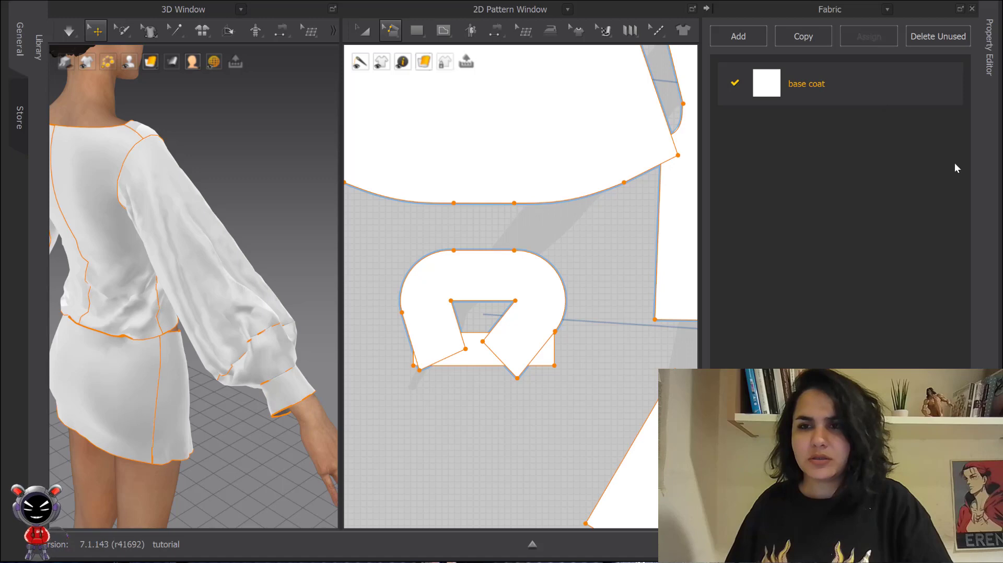
pyautogui.click(989, 62)
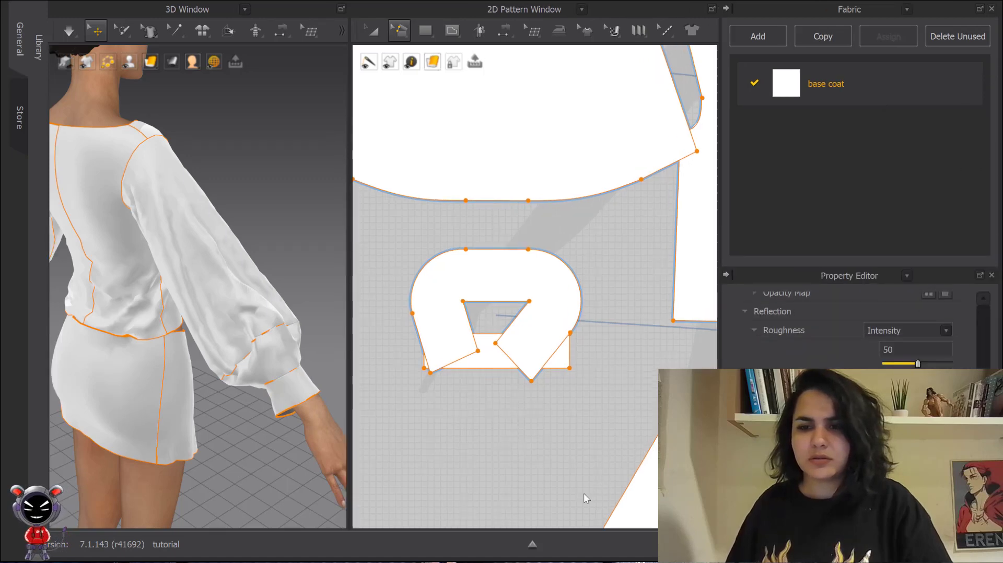
pyautogui.scroll(10, 848, 329)
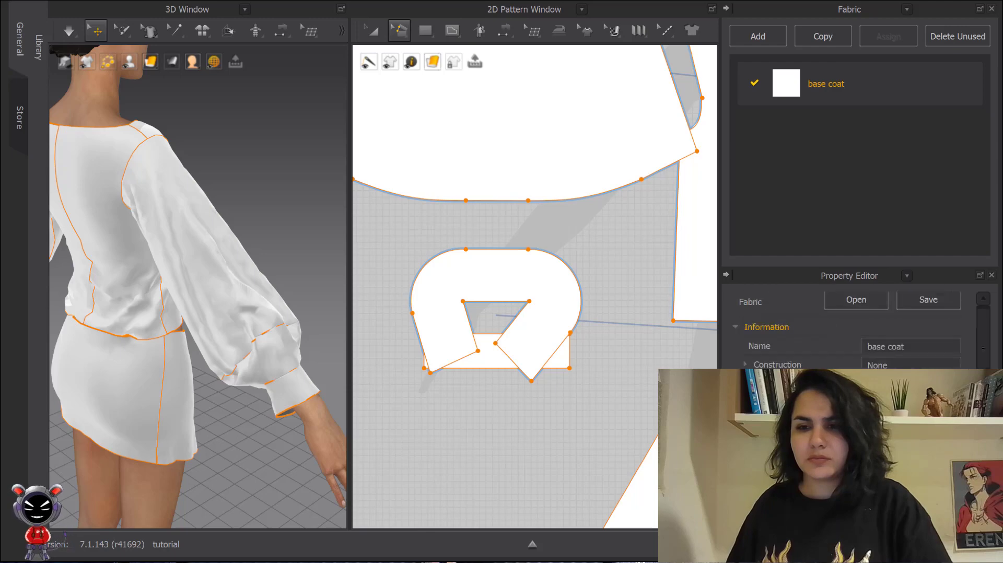
pyautogui.scroll(-2, 848, 329)
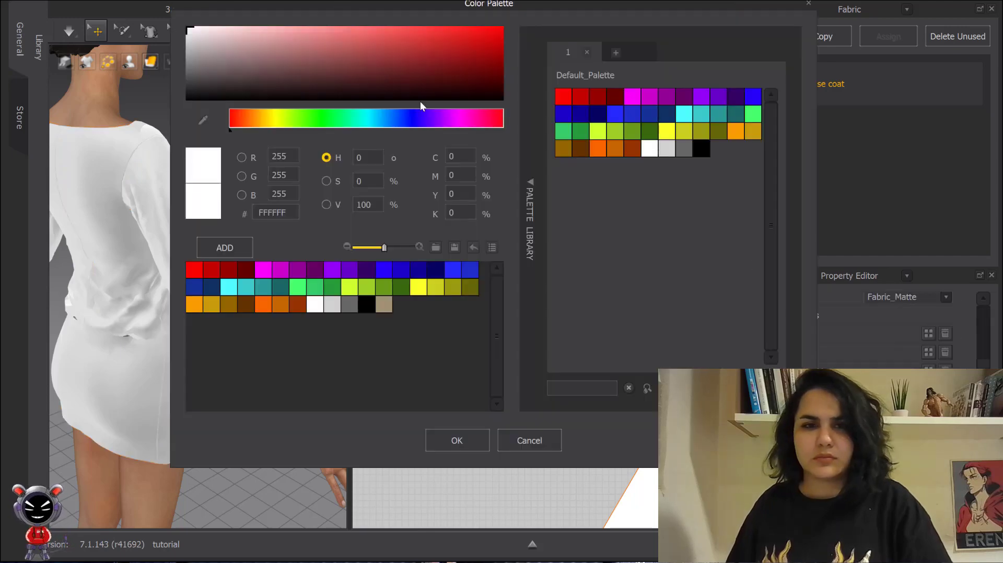
pyautogui.click(262, 49)
pyautogui.moveTo(261, 49); pyautogui.dragTo(415, 71)
pyautogui.click(468, 440)
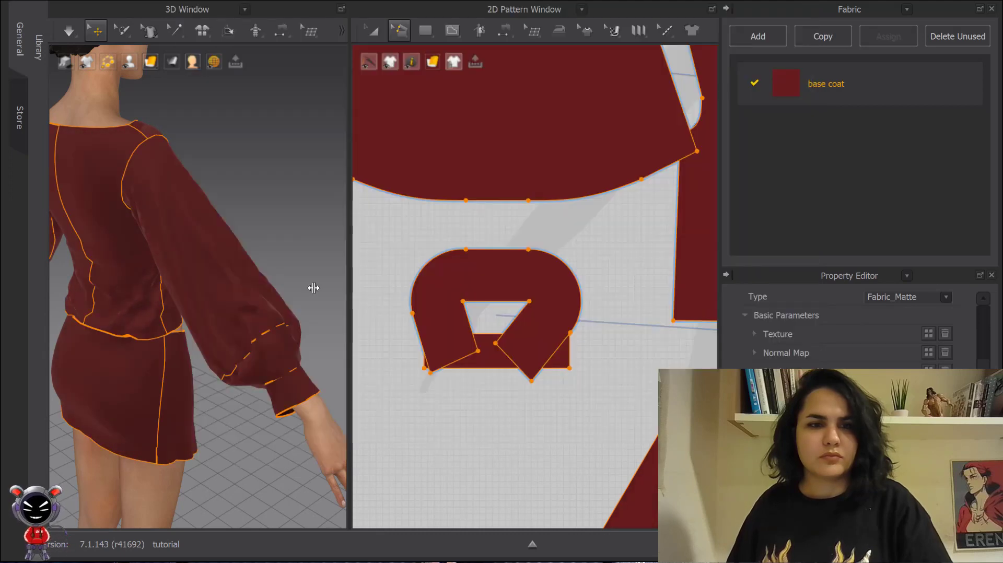
# - Delete the front and back skirt pattern pieces
pyautogui.moveTo(314, 287); pyautogui.dragTo(283, 223, button='right')
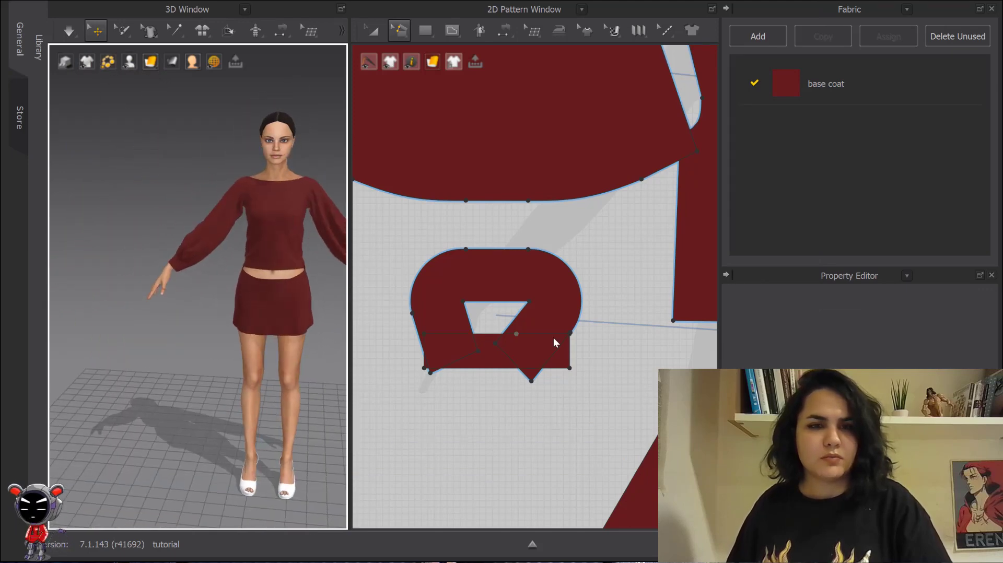
pyautogui.scroll(-5, 590, 323)
pyautogui.scroll(5, 543, 273)
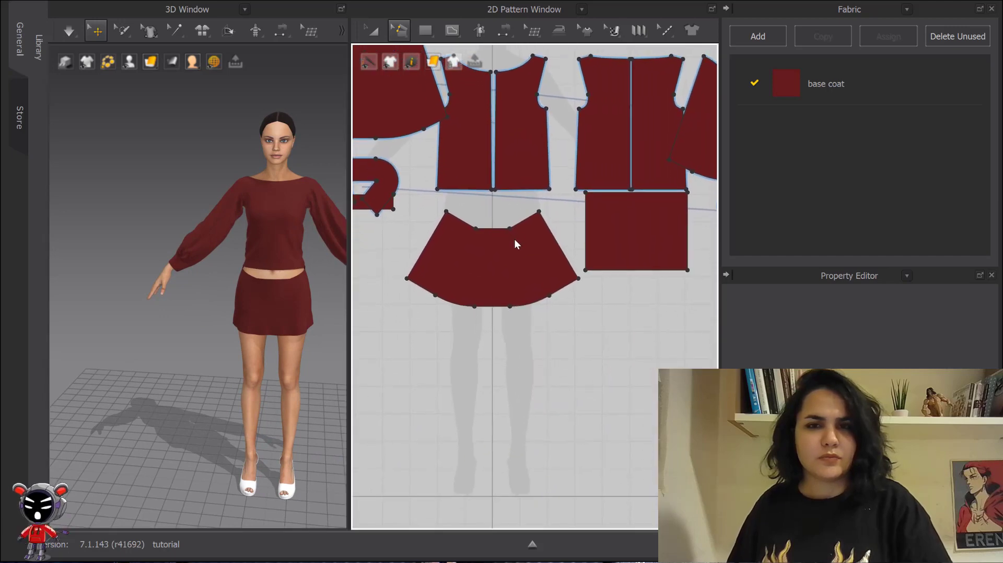
pyautogui.click(373, 30)
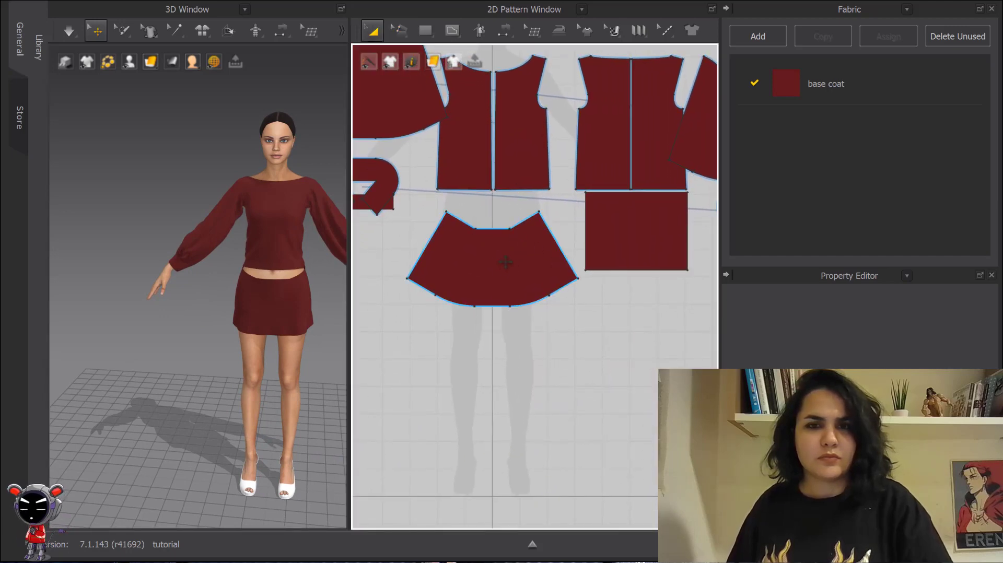
pyautogui.click(505, 262)
pyautogui.press('Delete')
pyautogui.click(613, 221)
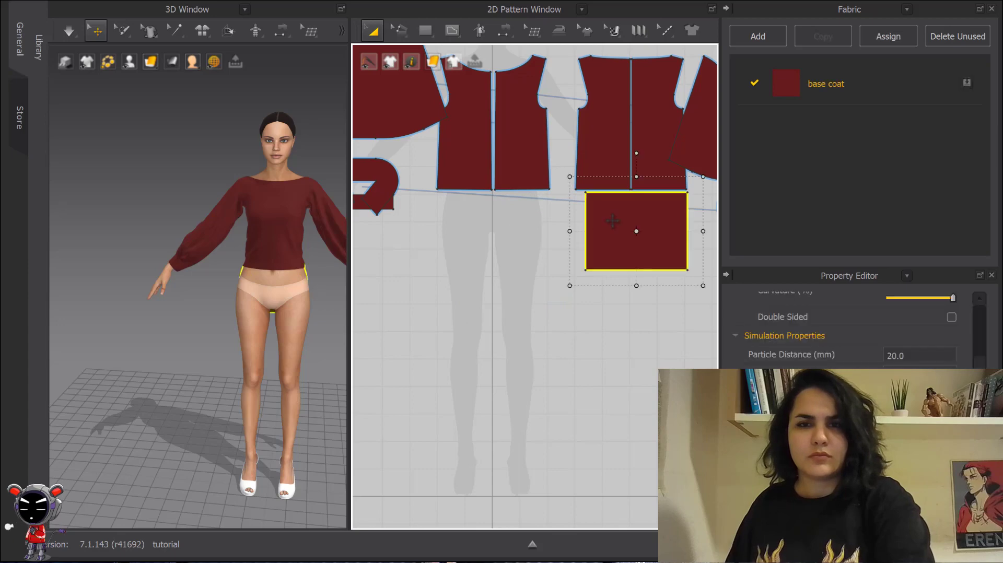
pyautogui.press('Delete')
# - Lengthen the top's front and back hem lines downward by 32.12 cm into a dress, and simulate
pyautogui.press('z')
pyautogui.click(478, 189)
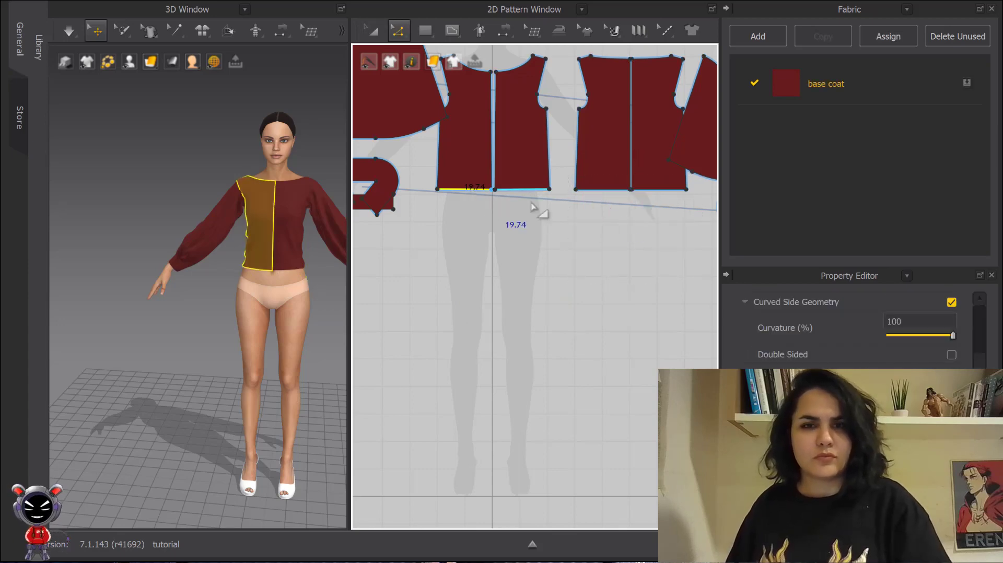
pyautogui.keyDown('shift'); pyautogui.moveTo(603, 189); pyautogui.dragTo(600, 278); pyautogui.keyUp('shift')
pyautogui.rightClick(600, 278)
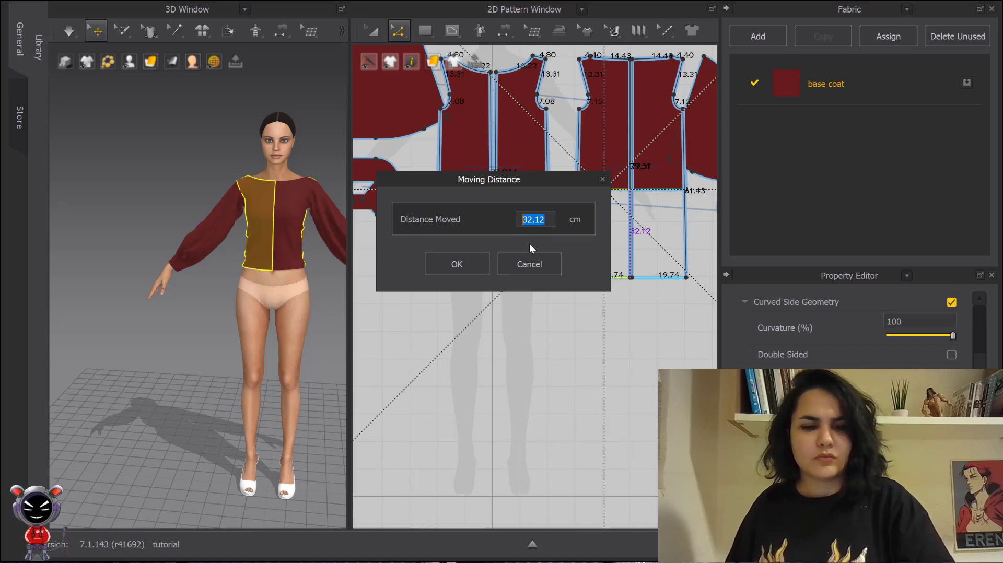
pyautogui.click(467, 263)
pyautogui.press('space')
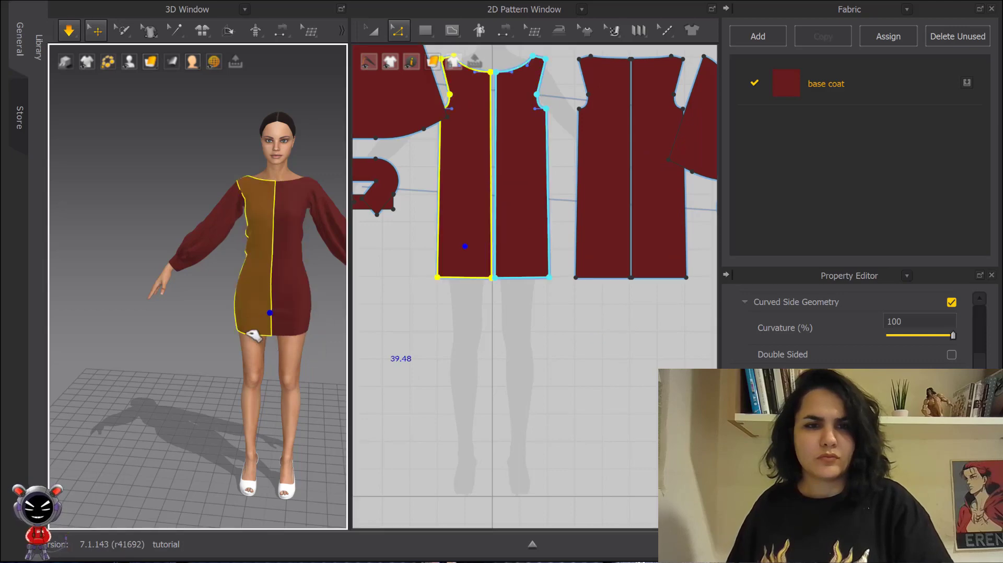
pyautogui.click(613, 366)
pyautogui.press('space')
# - Review the dress pattern pieces in the 2D and 3D views
pyautogui.moveTo(569, 293); pyautogui.dragTo(614, 377, button='middle')
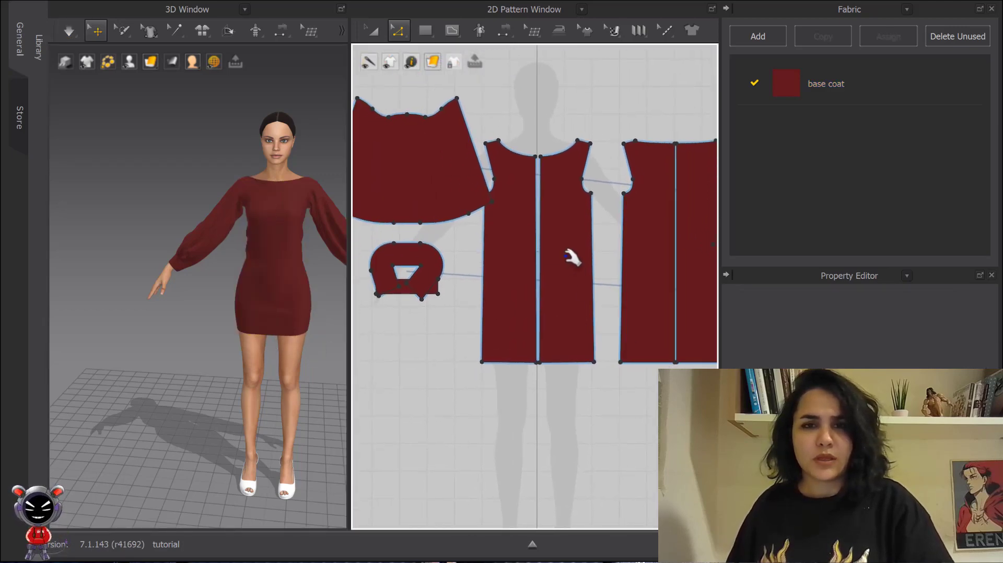
pyautogui.moveTo(566, 256); pyautogui.dragTo(608, 216, button='middle')
pyautogui.scroll(3, 568, 153)
pyautogui.click(373, 31)
pyautogui.scroll(-6, 430, 99)
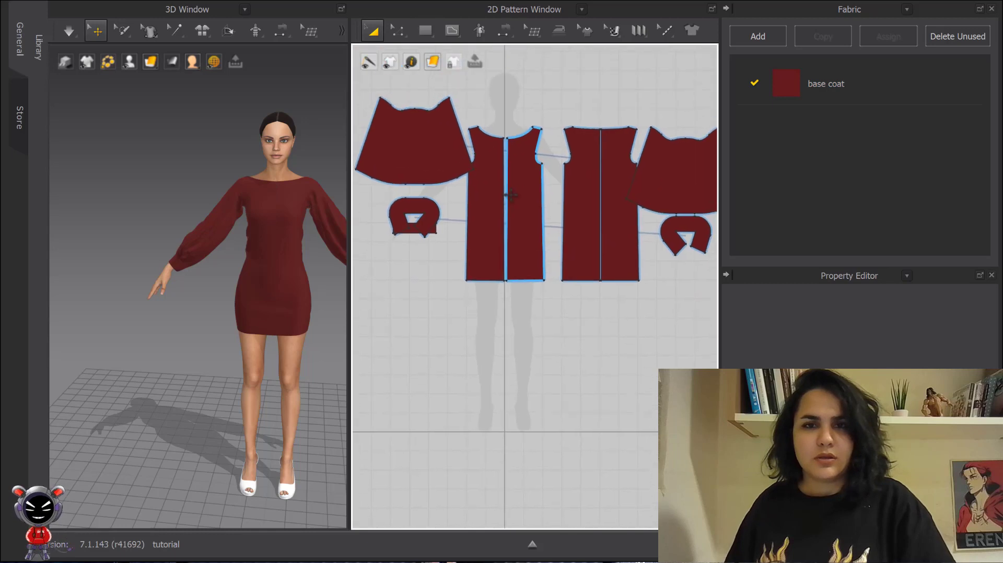
pyautogui.moveTo(465, 307); pyautogui.dragTo(654, 99)
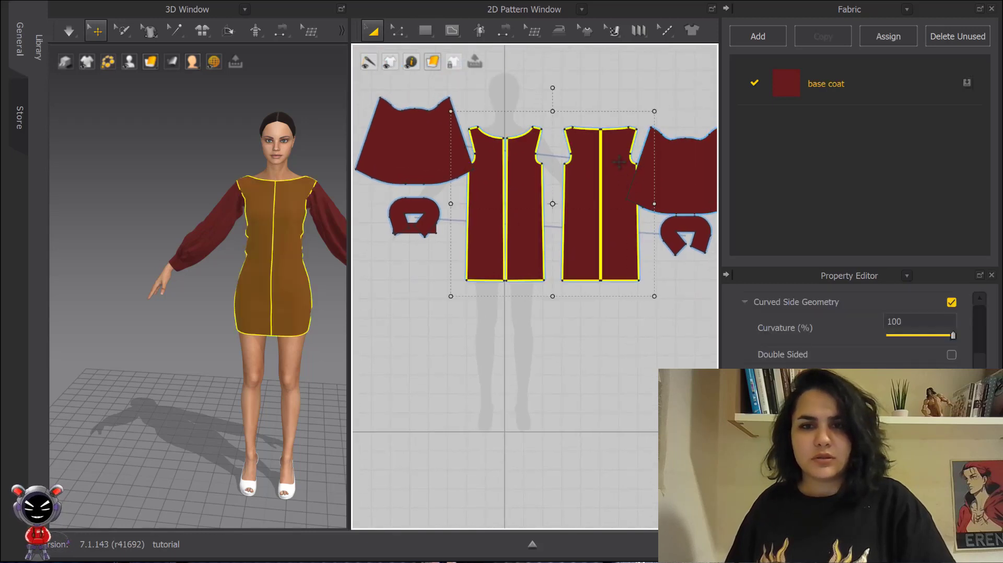
pyautogui.moveTo(619, 162); pyautogui.dragTo(598, 272)
pyautogui.moveTo(634, 322); pyautogui.dragTo(664, 199, button='middle')
pyautogui.click(653, 352)
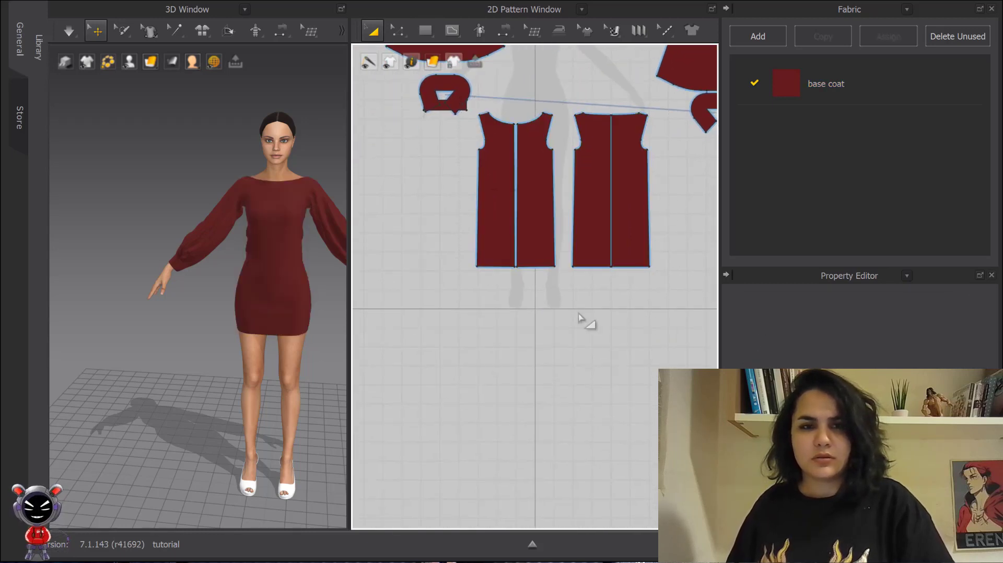
pyautogui.moveTo(578, 314); pyautogui.dragTo(522, 261, button='middle')
pyautogui.moveTo(286, 239); pyautogui.dragTo(218, 222, button='middle')
pyautogui.moveTo(410, 53); pyautogui.dragTo(438, 88, button='middle')
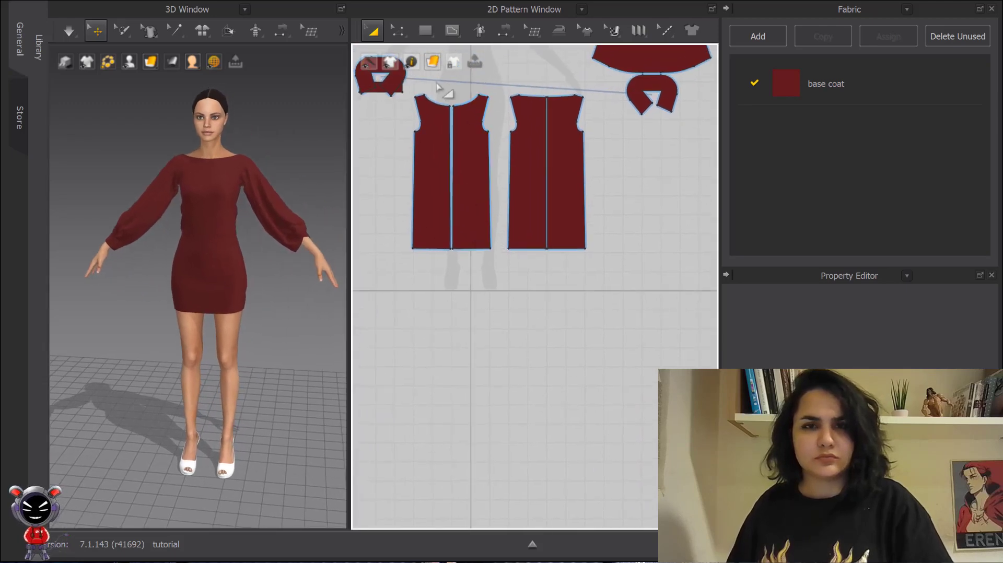
pyautogui.rightClick(368, 63)
pyautogui.scroll(3, 460, 285)
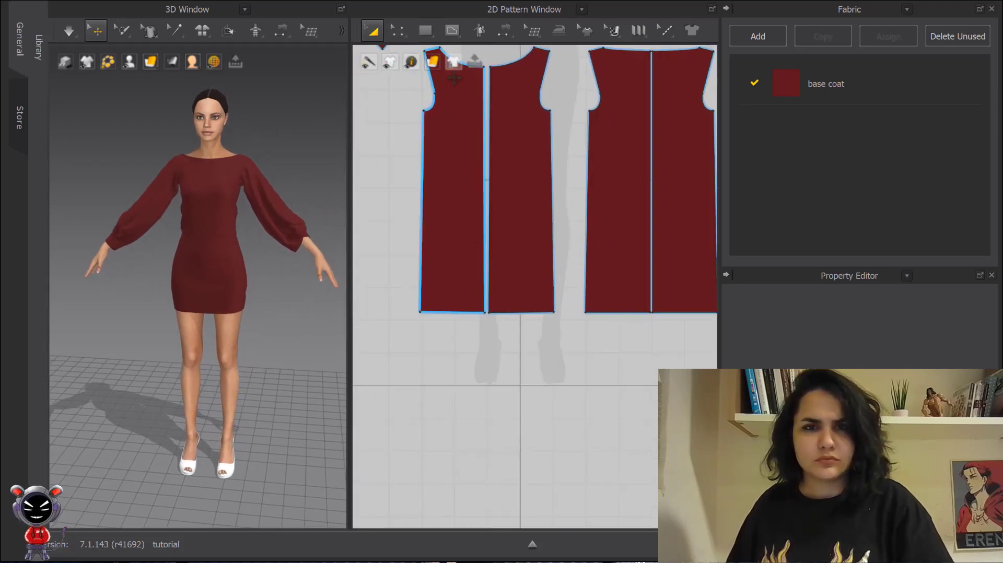
# - Slash & Spread the left front dress panel from neckline to hem, rotating its outer side with a 30 cm spread
pyautogui.click(452, 31)
pyautogui.click(424, 31)
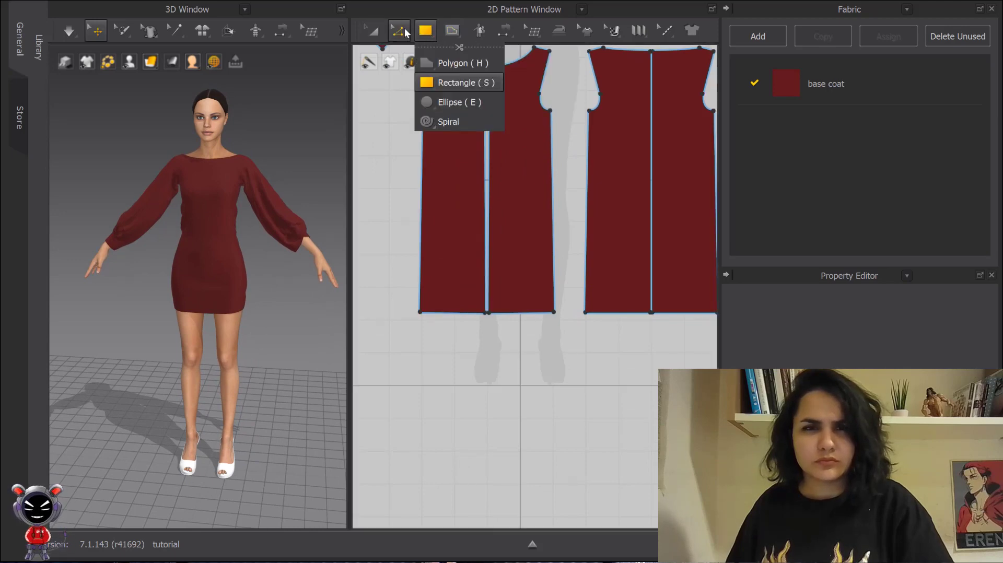
pyautogui.click(405, 32)
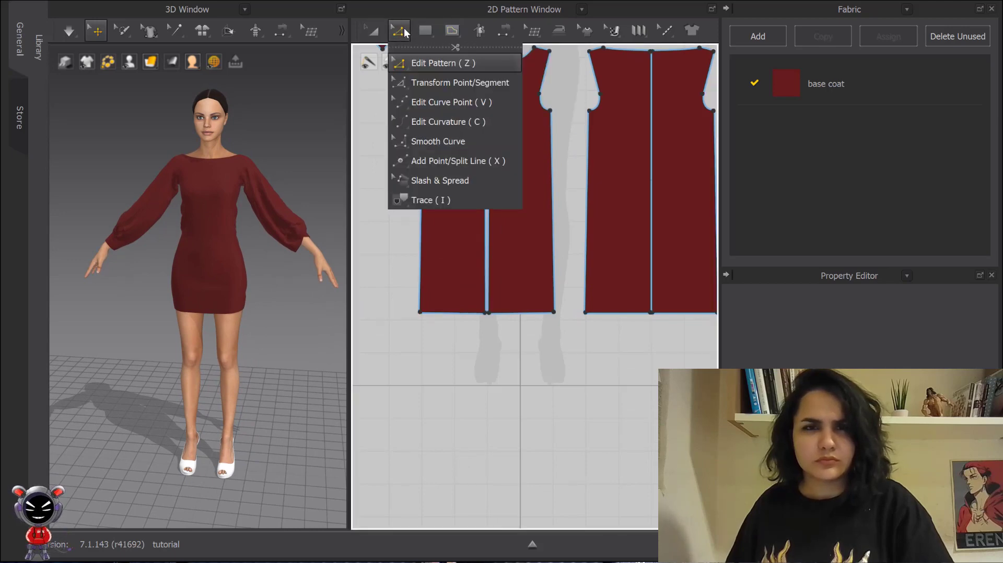
pyautogui.click(427, 181)
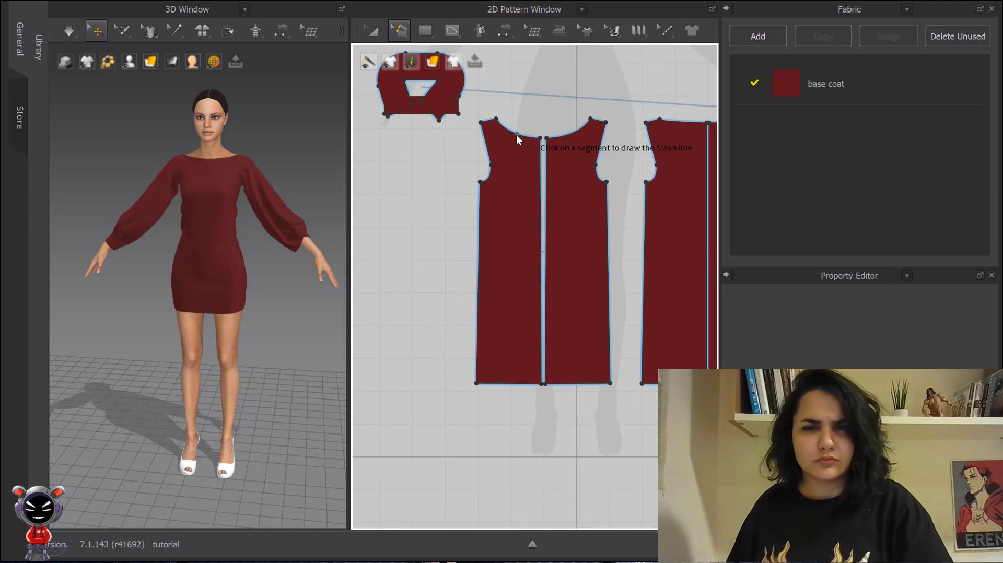
pyautogui.click(516, 135)
pyautogui.click(515, 383)
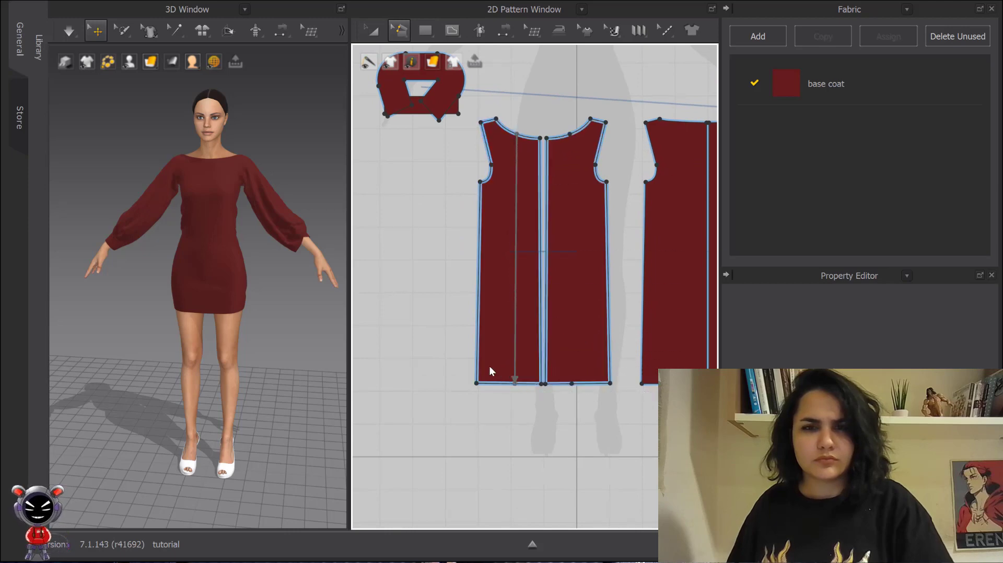
pyautogui.moveTo(489, 366); pyautogui.dragTo(431, 333)
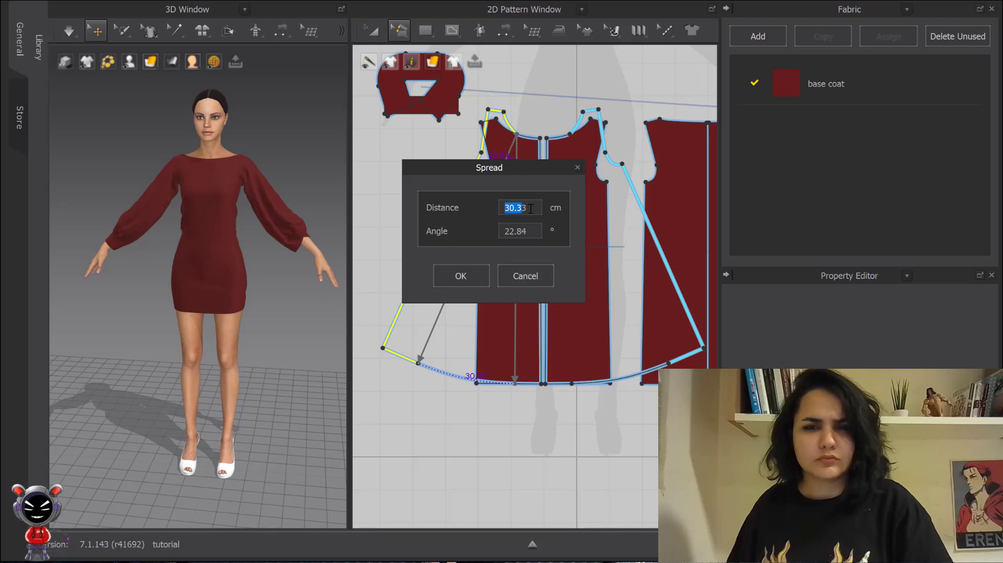
pyautogui.hotkey('ctrl', 'a')
pyautogui.write('30')
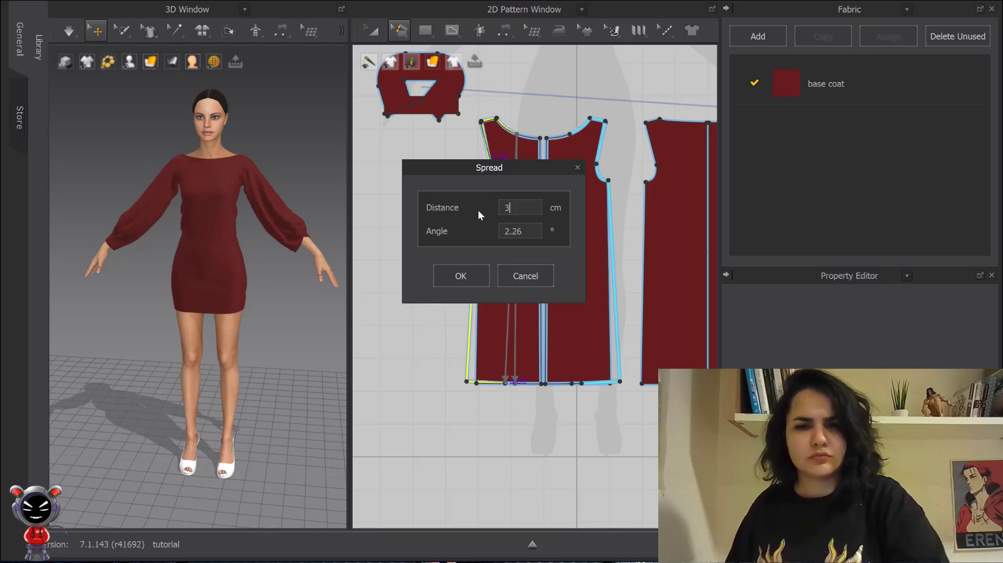
pyautogui.click(459, 278)
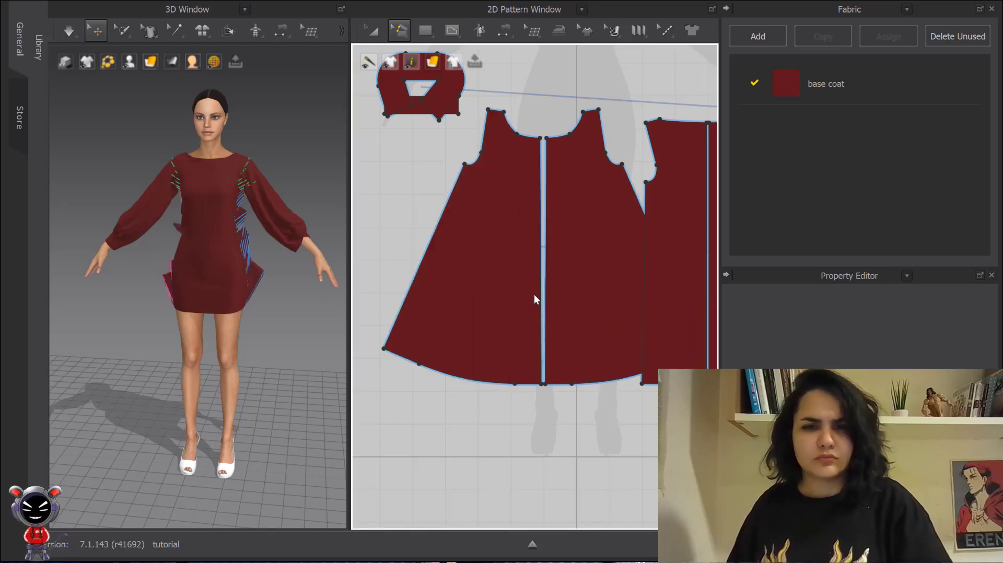
# - Slash & Spread the right front dress panel from neckline to hem, rotating its outer side with a 33 cm spread
pyautogui.moveTo(621, 238); pyautogui.dragTo(487, 233, button='middle')
pyautogui.scroll(4, 482, 146)
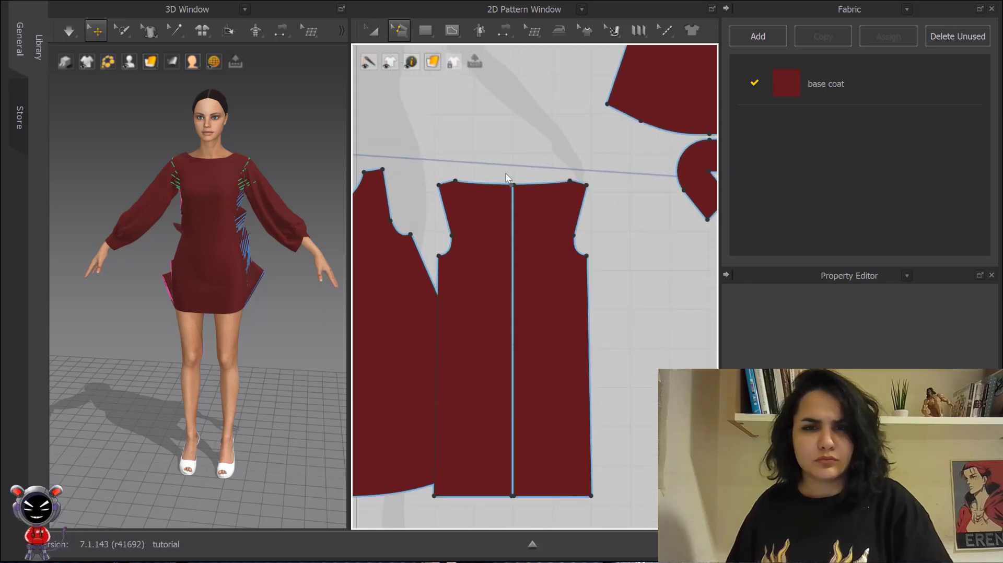
pyautogui.click(533, 106)
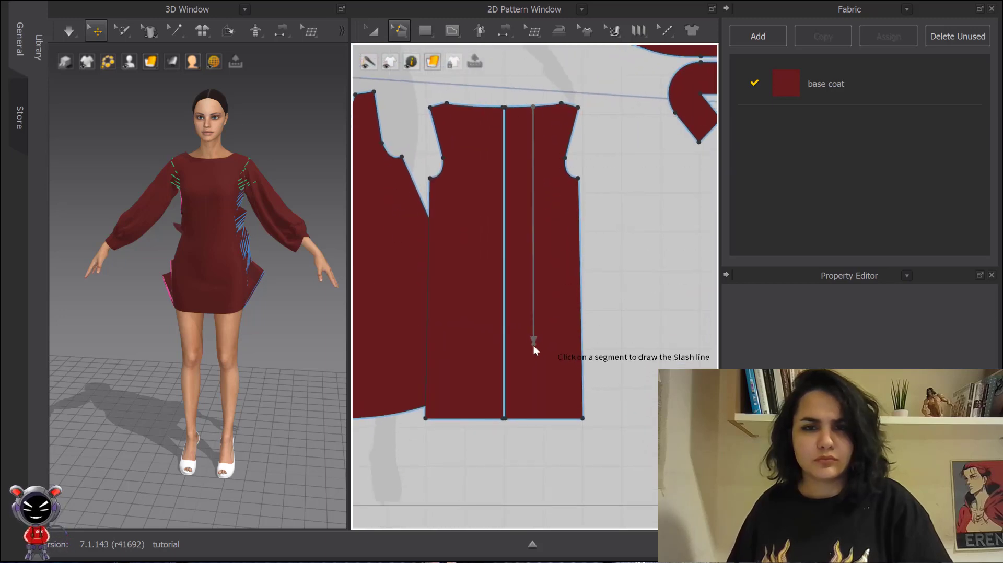
pyautogui.click(531, 418)
pyautogui.moveTo(547, 386); pyautogui.dragTo(613, 364)
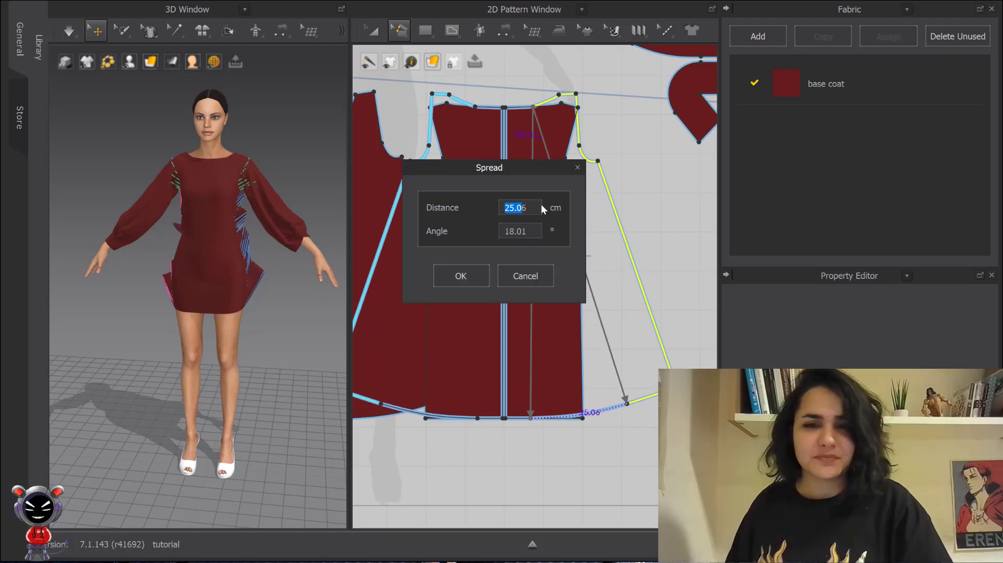
pyautogui.moveTo(541, 207); pyautogui.dragTo(473, 207)
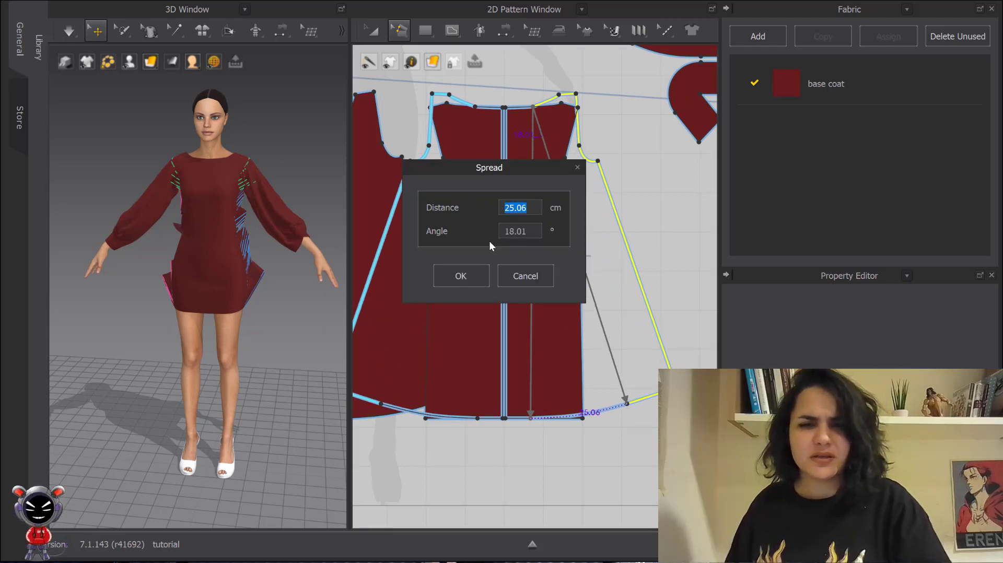
pyautogui.write('33')
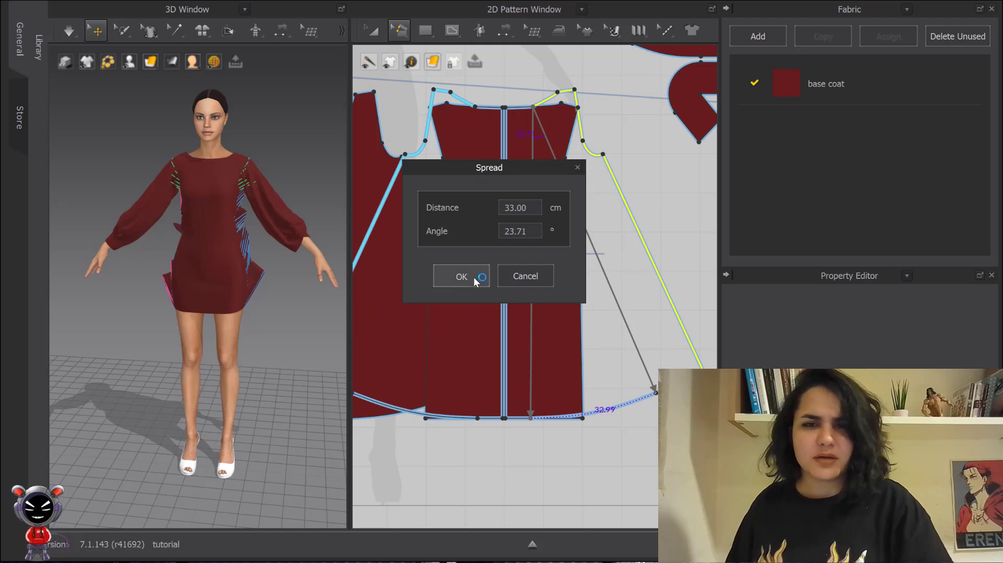
pyautogui.click(475, 281)
# - Select the spread front dress panels, move them to the right, and simulate the garment
pyautogui.scroll(-4, 553, 274)
pyautogui.click(373, 30)
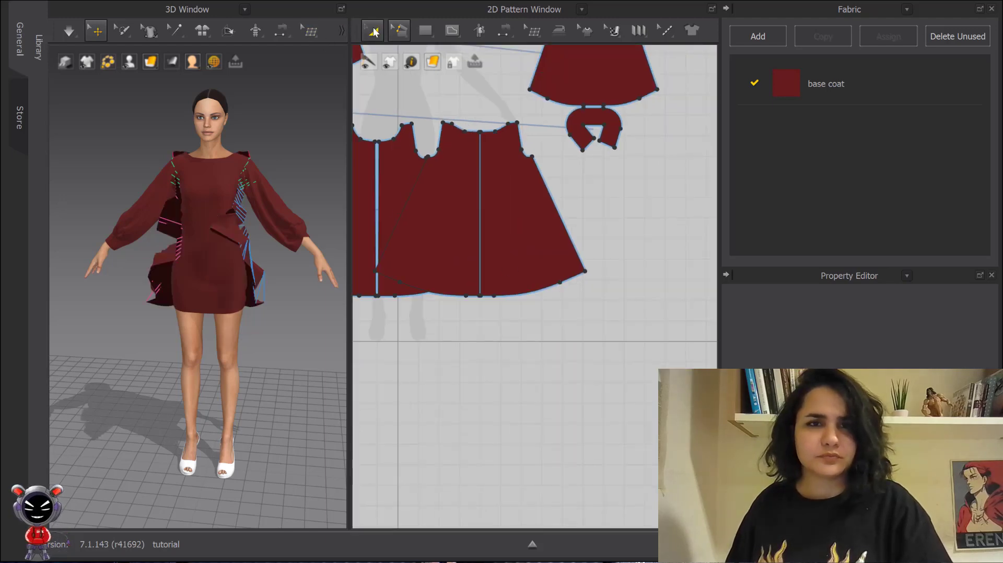
pyautogui.click(505, 252)
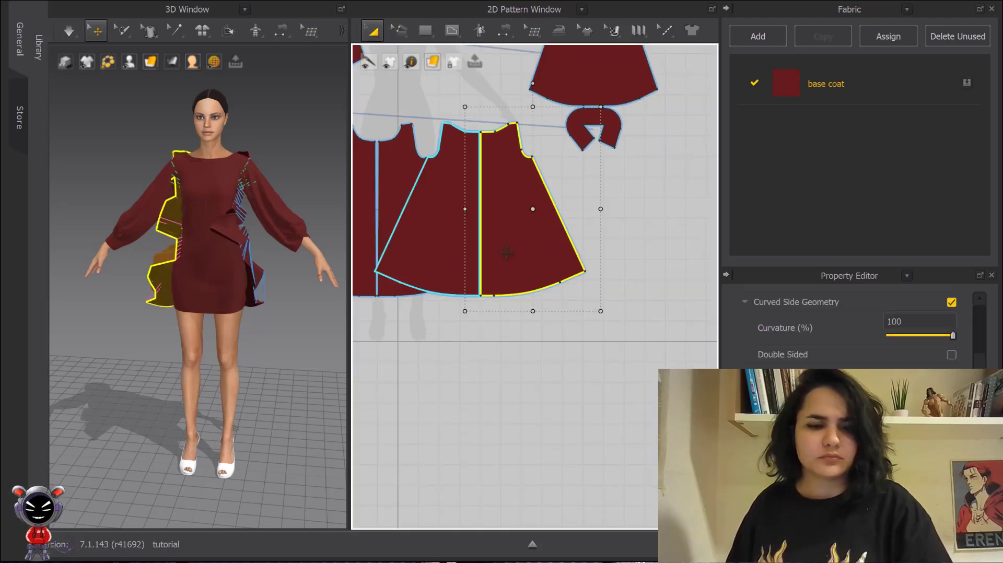
pyautogui.keyDown('shift'); pyautogui.click(467, 226); pyautogui.keyUp('shift')
pyautogui.moveTo(576, 250); pyautogui.dragTo(700, 262)
pyautogui.press('space')
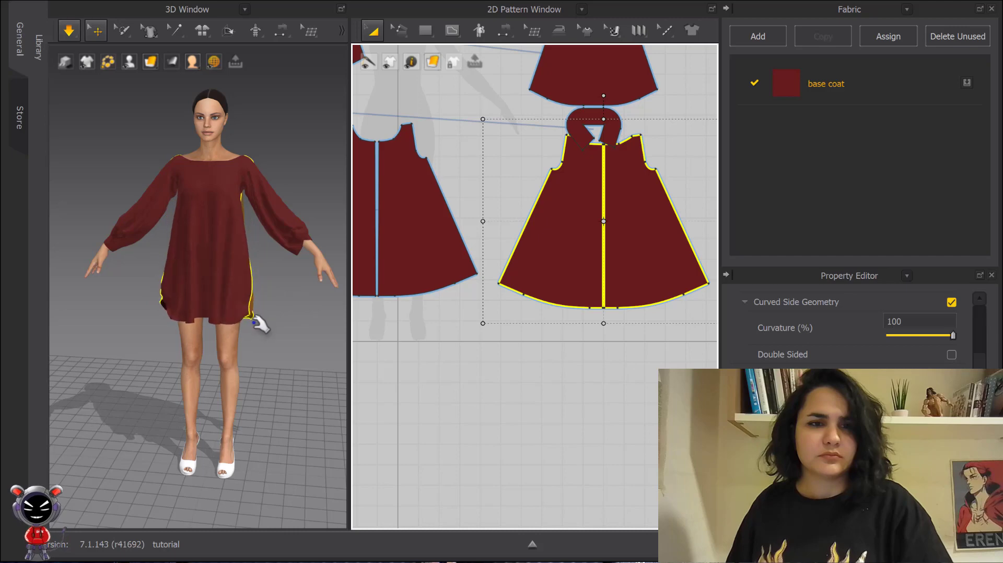
# - Inspect the flared dress pieces in the 3D and 2D views after stopping the simulation
pyautogui.click(271, 306)
pyautogui.click(175, 311)
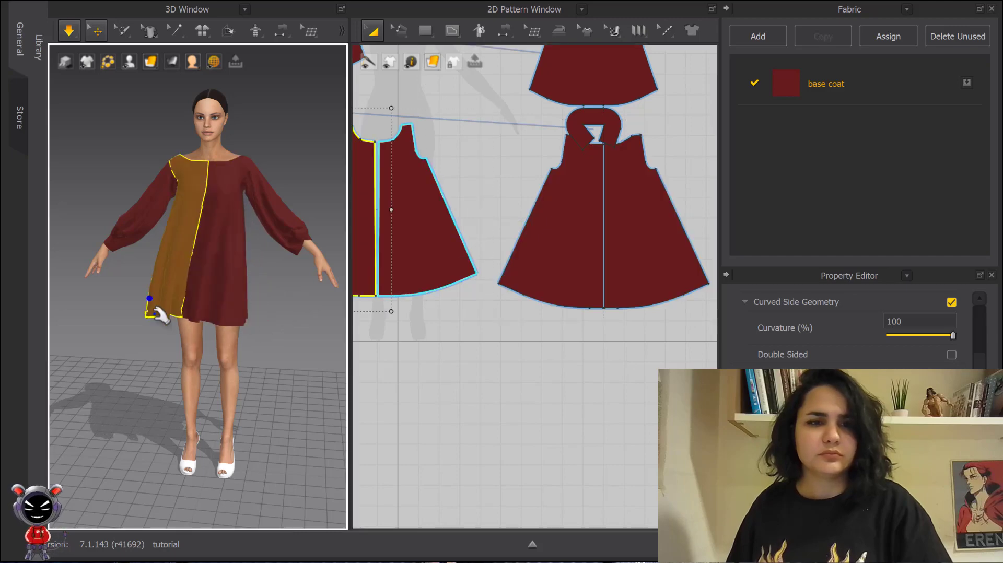
pyautogui.click(284, 340)
pyautogui.press('space')
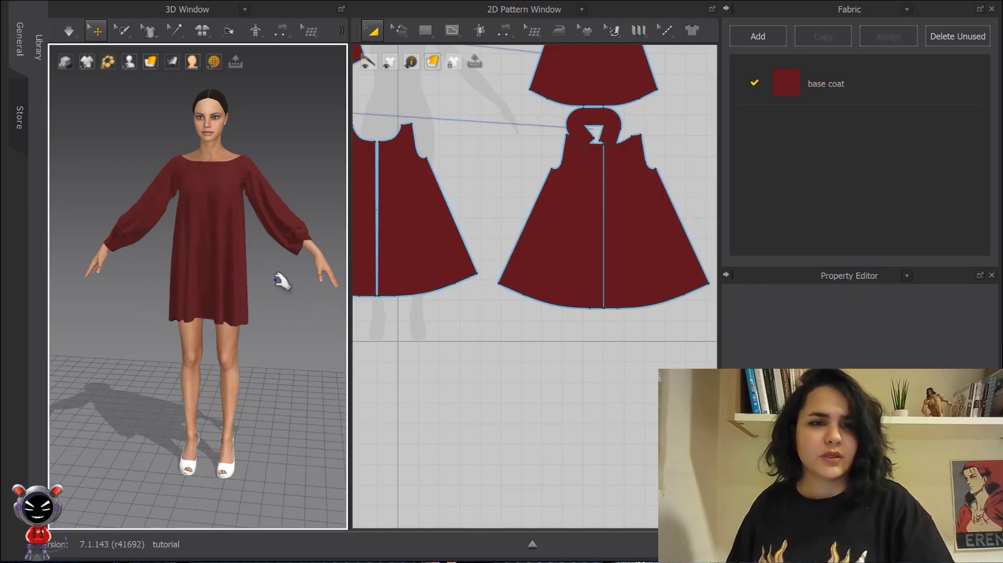
pyautogui.moveTo(275, 275); pyautogui.dragTo(271, 296, button='middle')
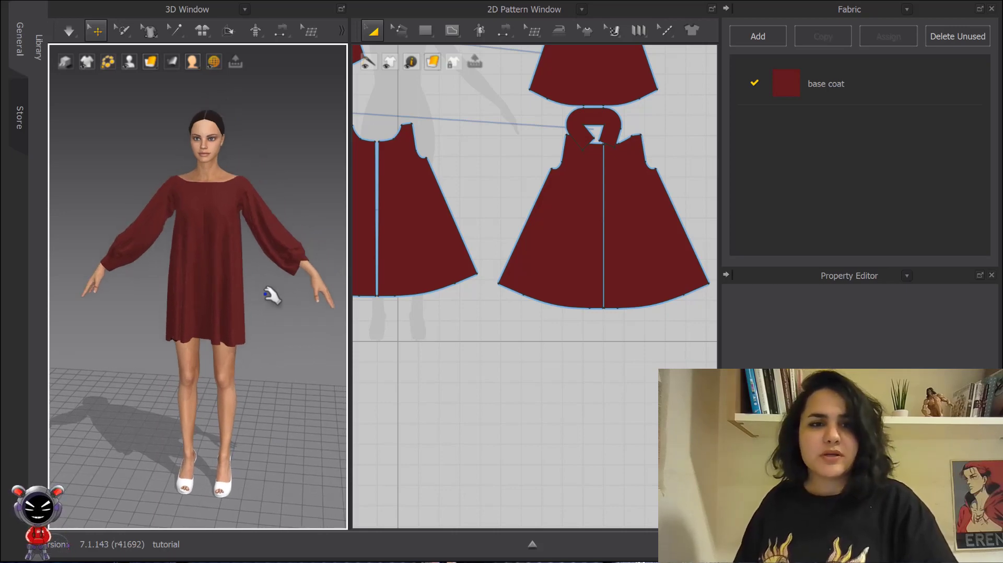
pyautogui.scroll(-5, 503, 235)
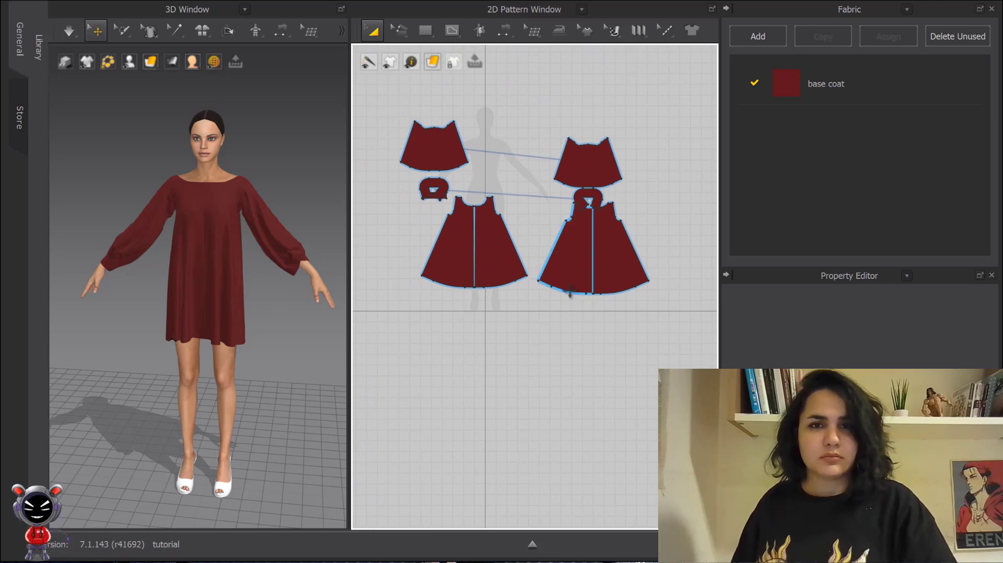
pyautogui.scroll(2, 522, 223)
# - Move the left cuff pattern piece slightly upward in the 2D pattern window and deselect it
pyautogui.click(433, 206)
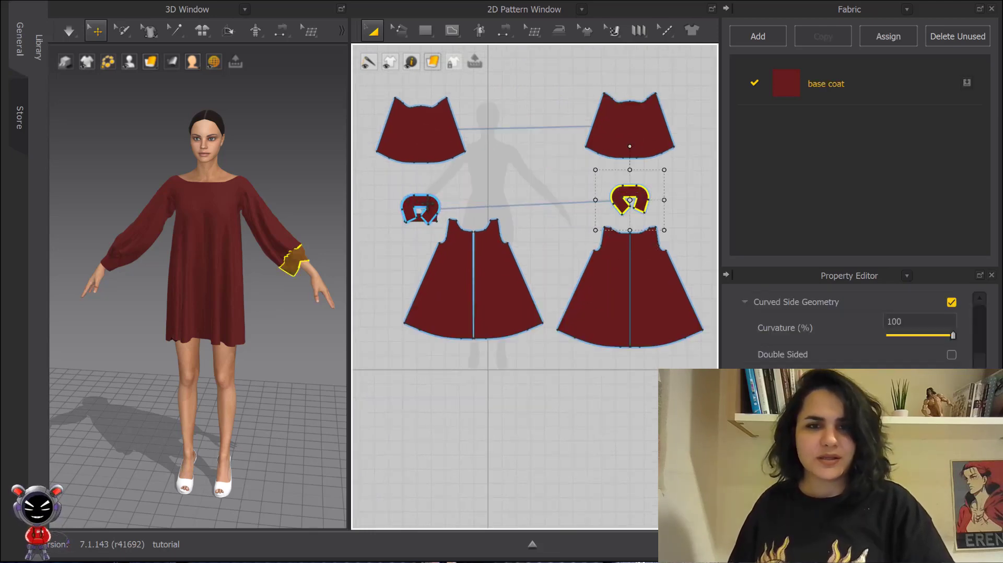
pyautogui.moveTo(428, 204); pyautogui.dragTo(422, 190)
pyautogui.click(533, 199)
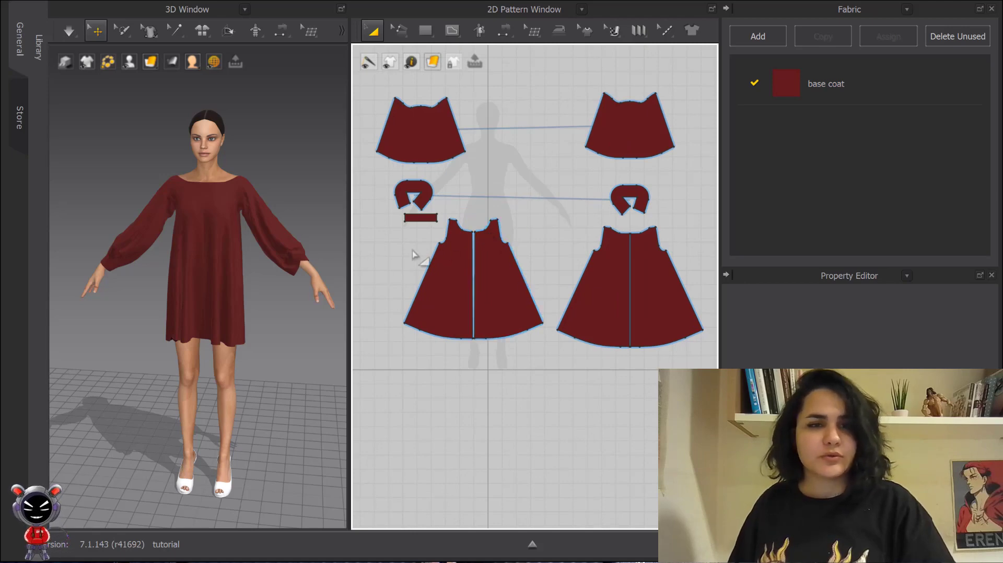
pyautogui.moveTo(262, 278)
pyautogui.mouseDown(button='middle')
pyautogui.moveTo(264, 262)
pyautogui.moveTo(259, 269)
pyautogui.mouseUp(button='middle')
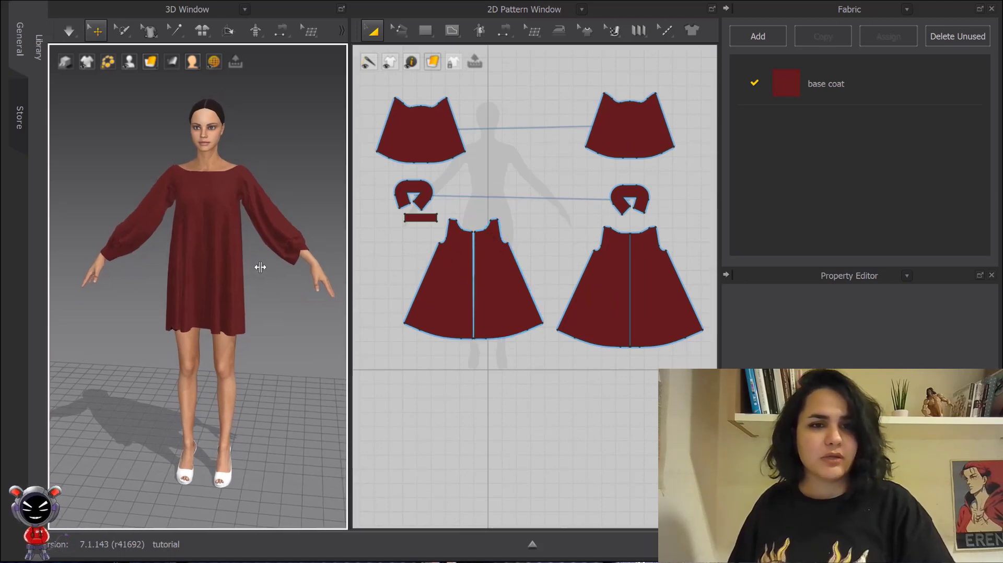